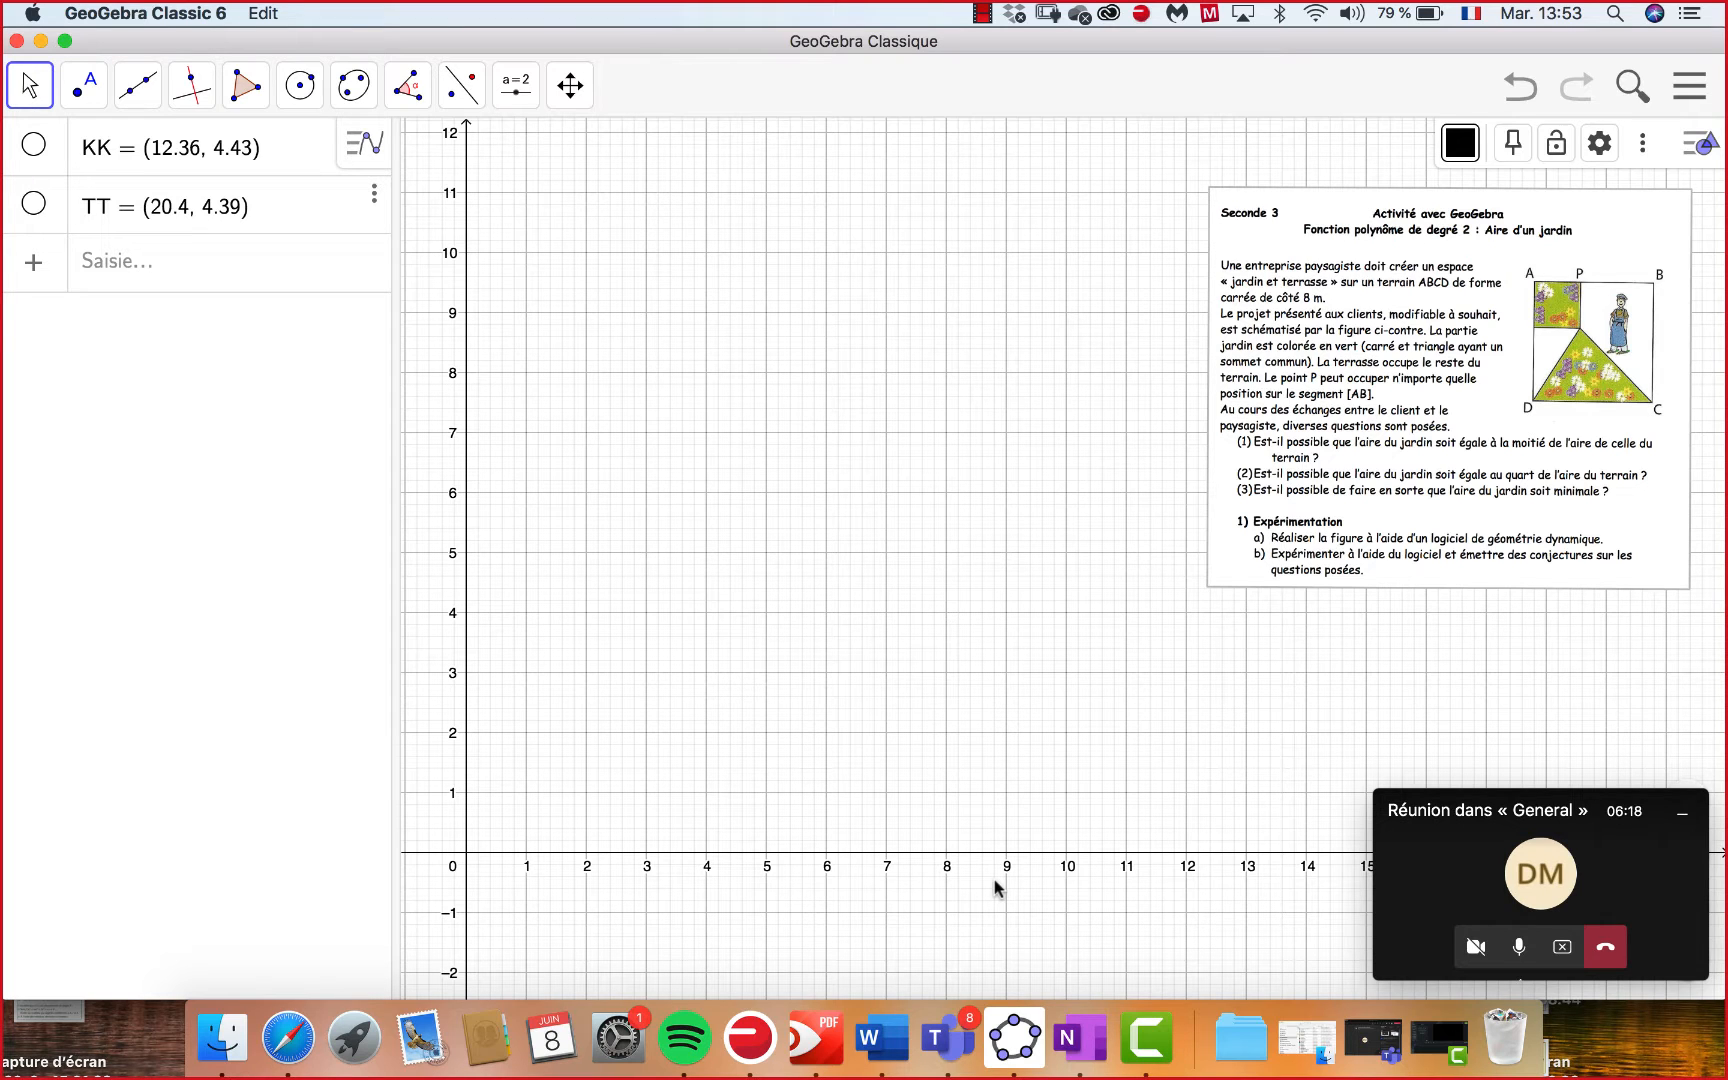
Create the square's upper corner points A = (0, 8) and B = (8, 8) by entering their coordinates.
{"action": "left_click", "coordinate": [81, 100]}
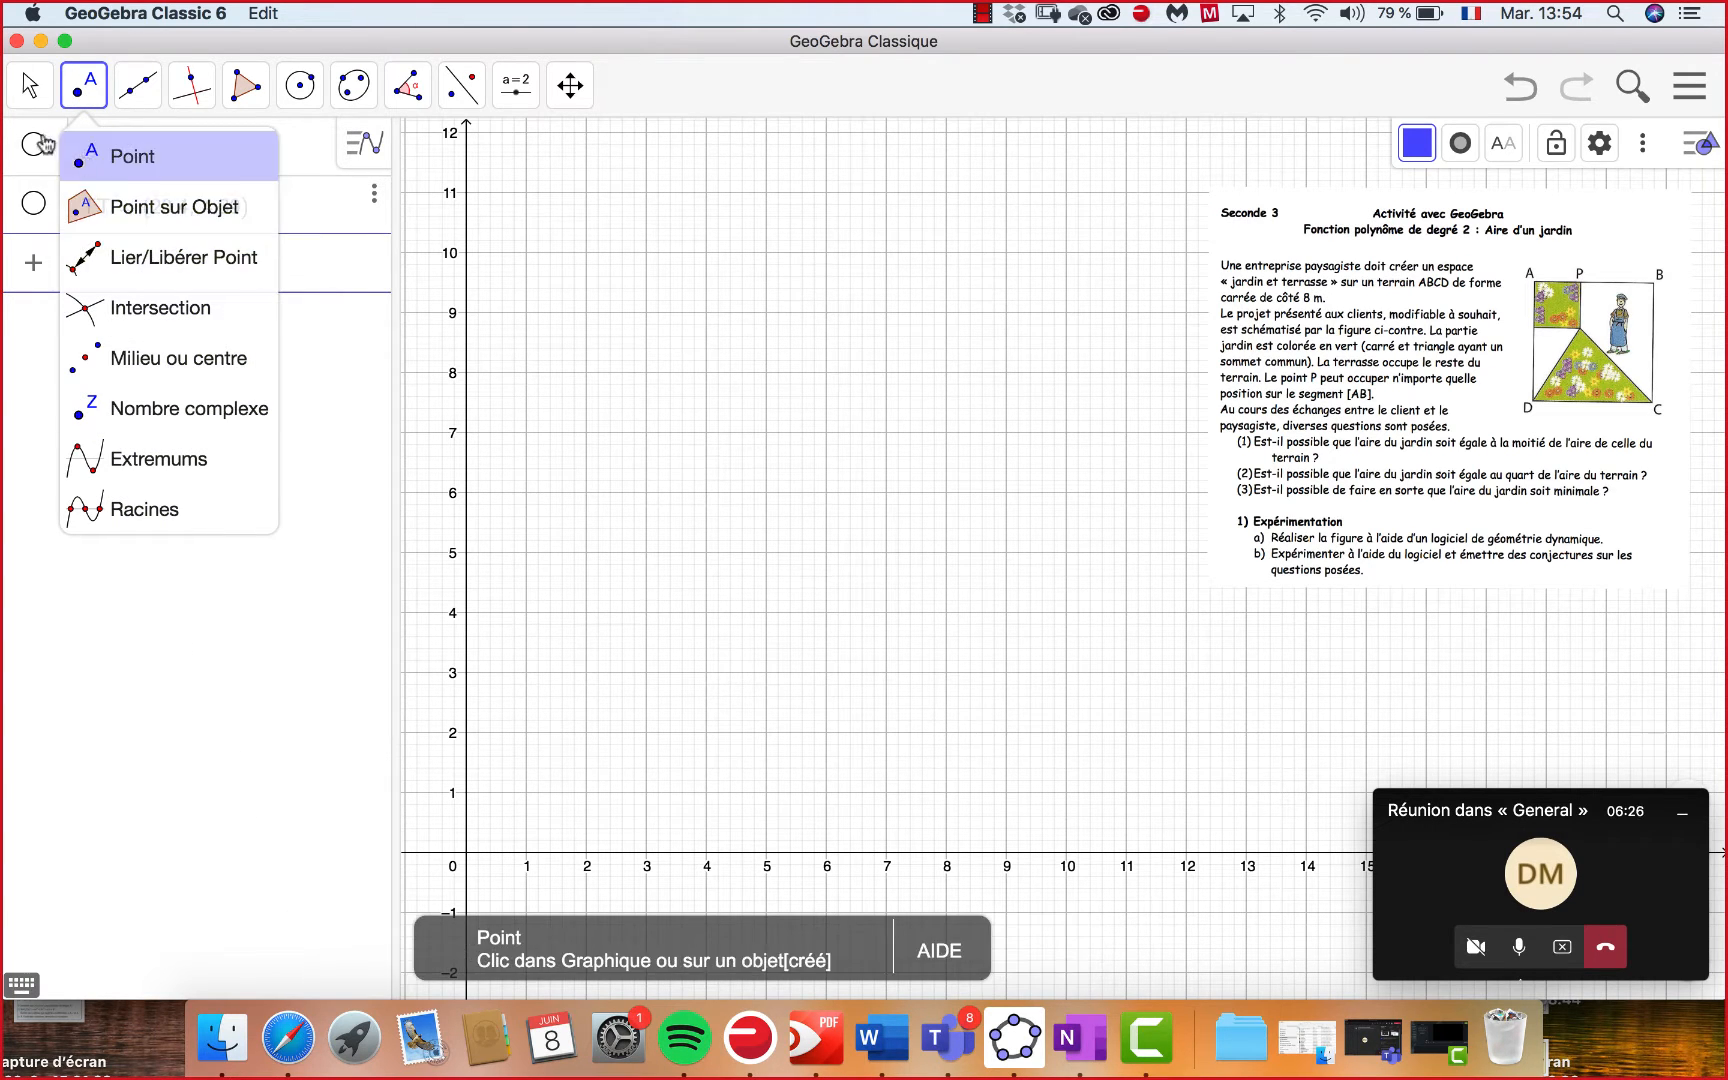
{"action": "left_click", "coordinate": [31, 92]}
{"action": "left_click", "coordinate": [200, 258]}
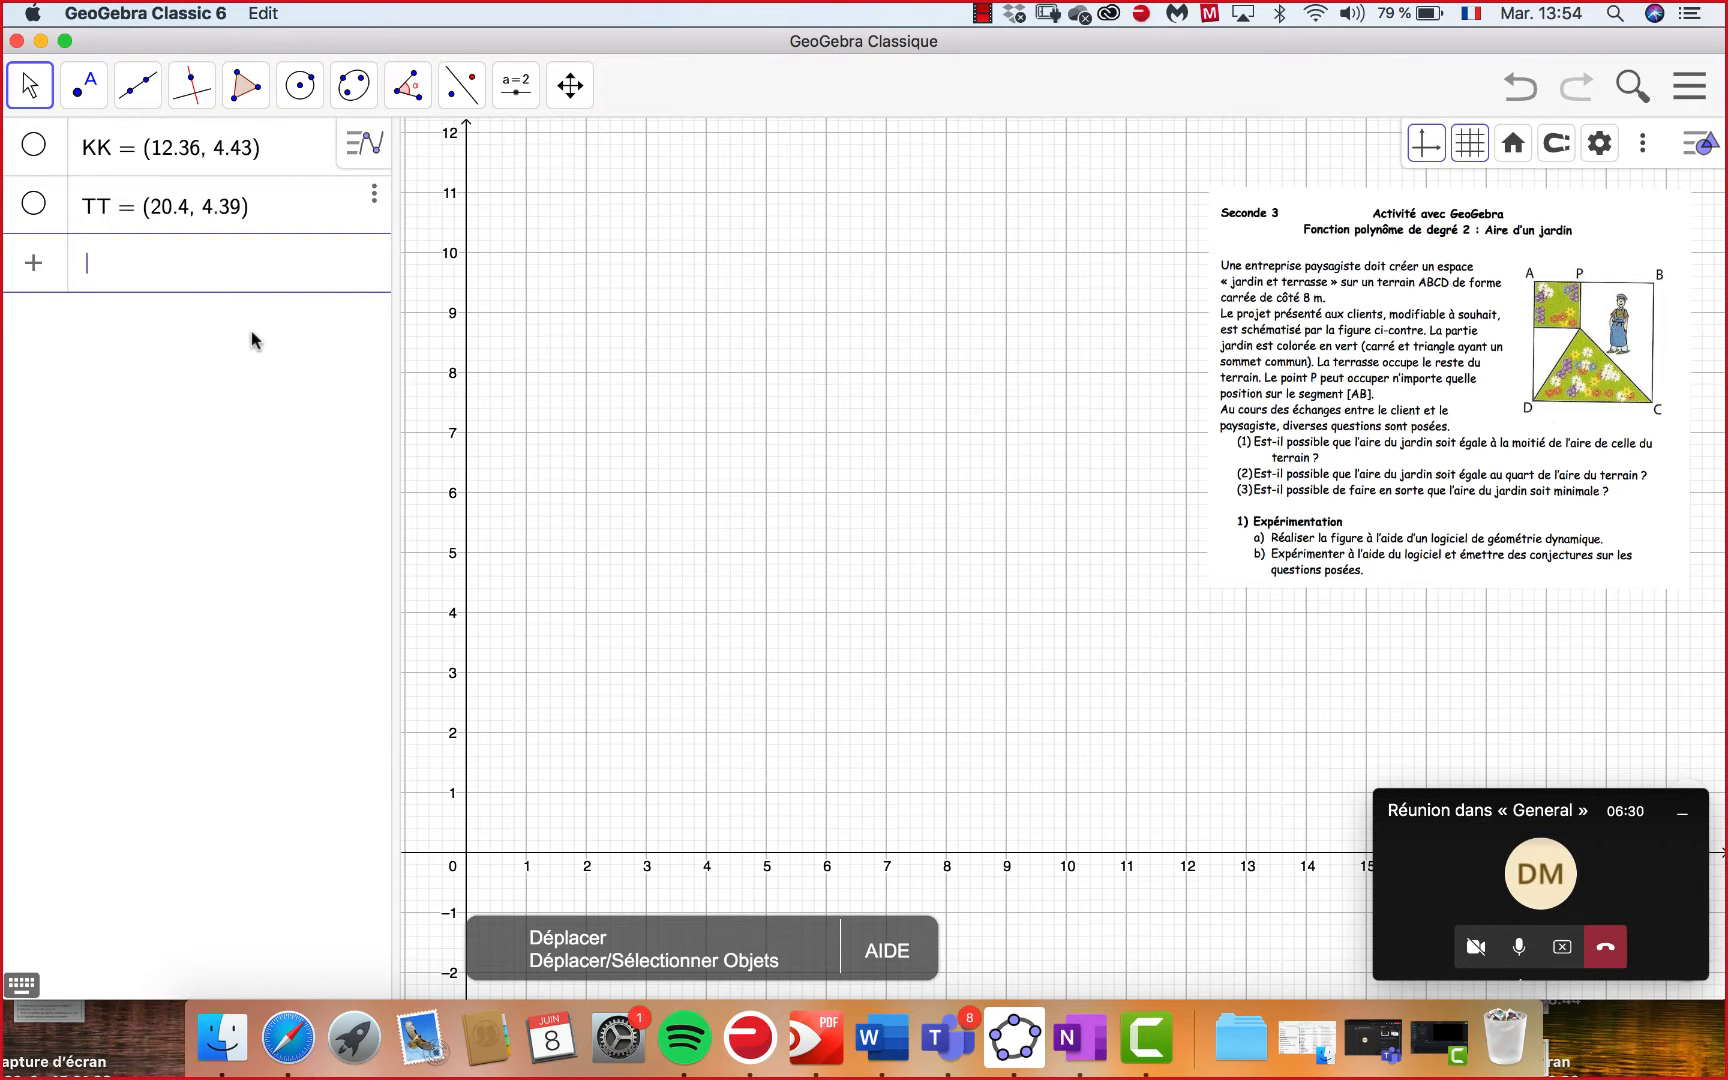
{"action": "type", "text": "A = "}
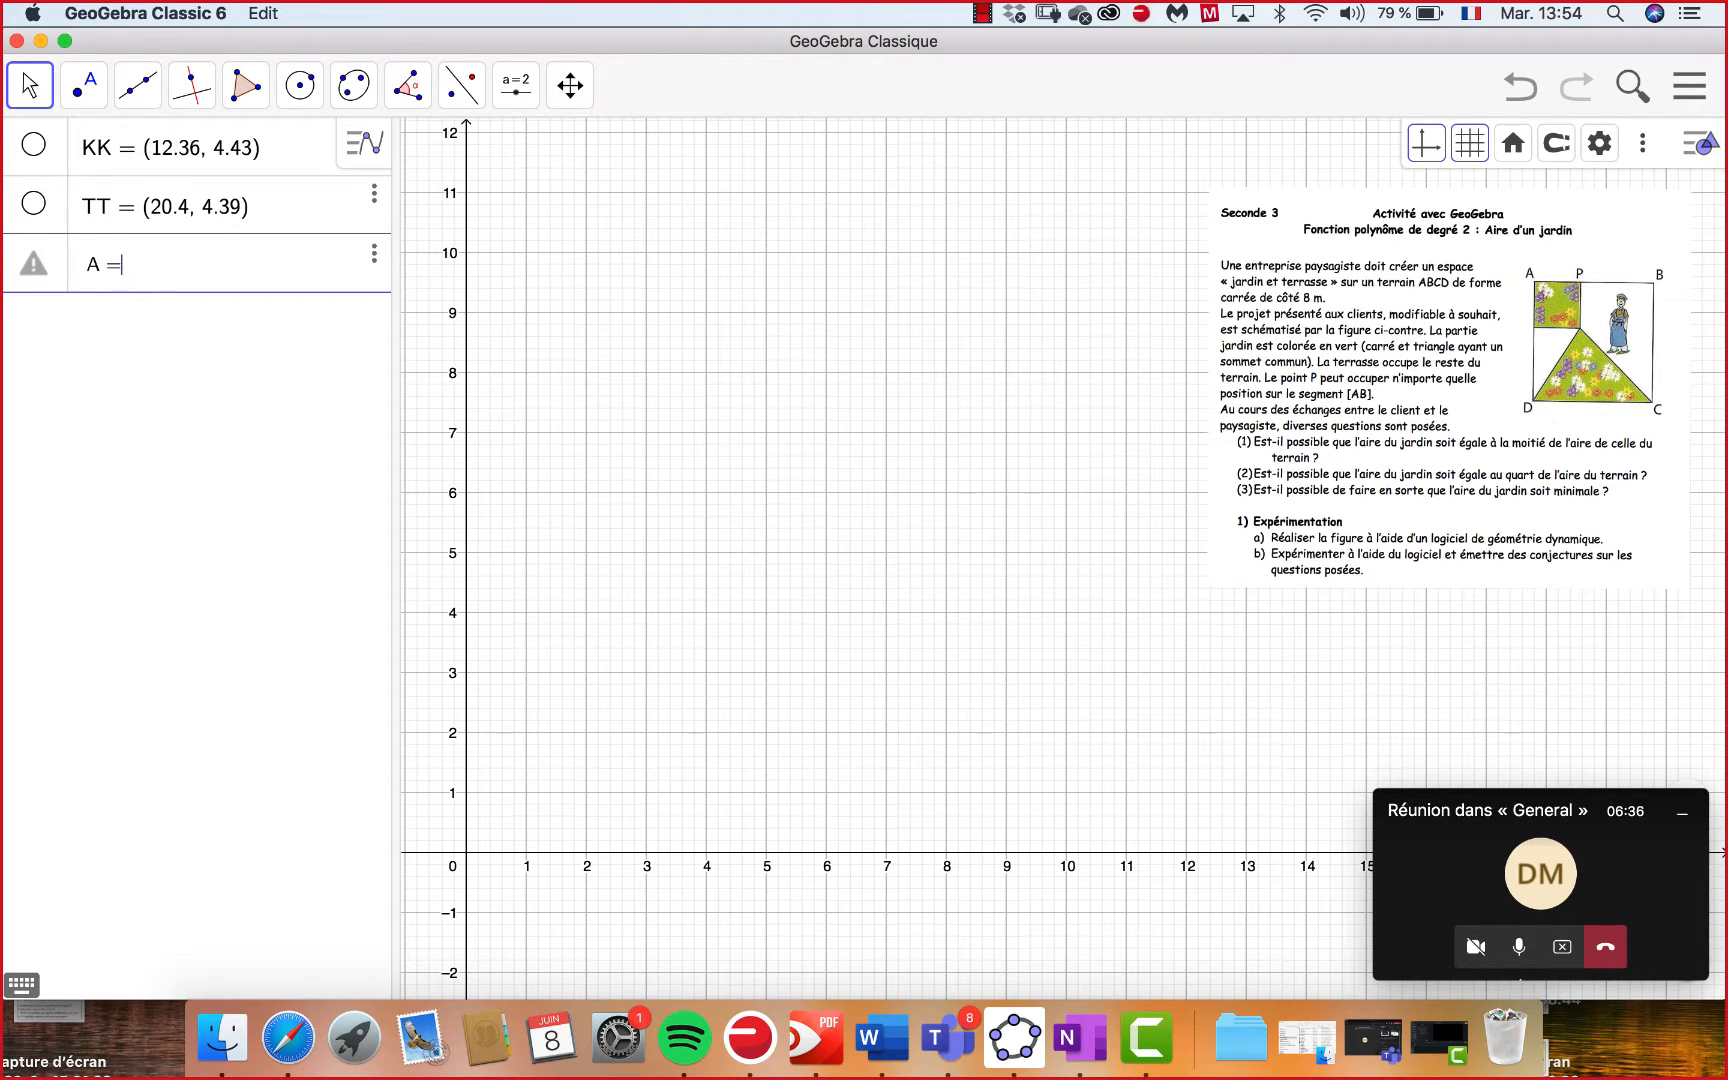
{"action": "type", "text": "(0, "}
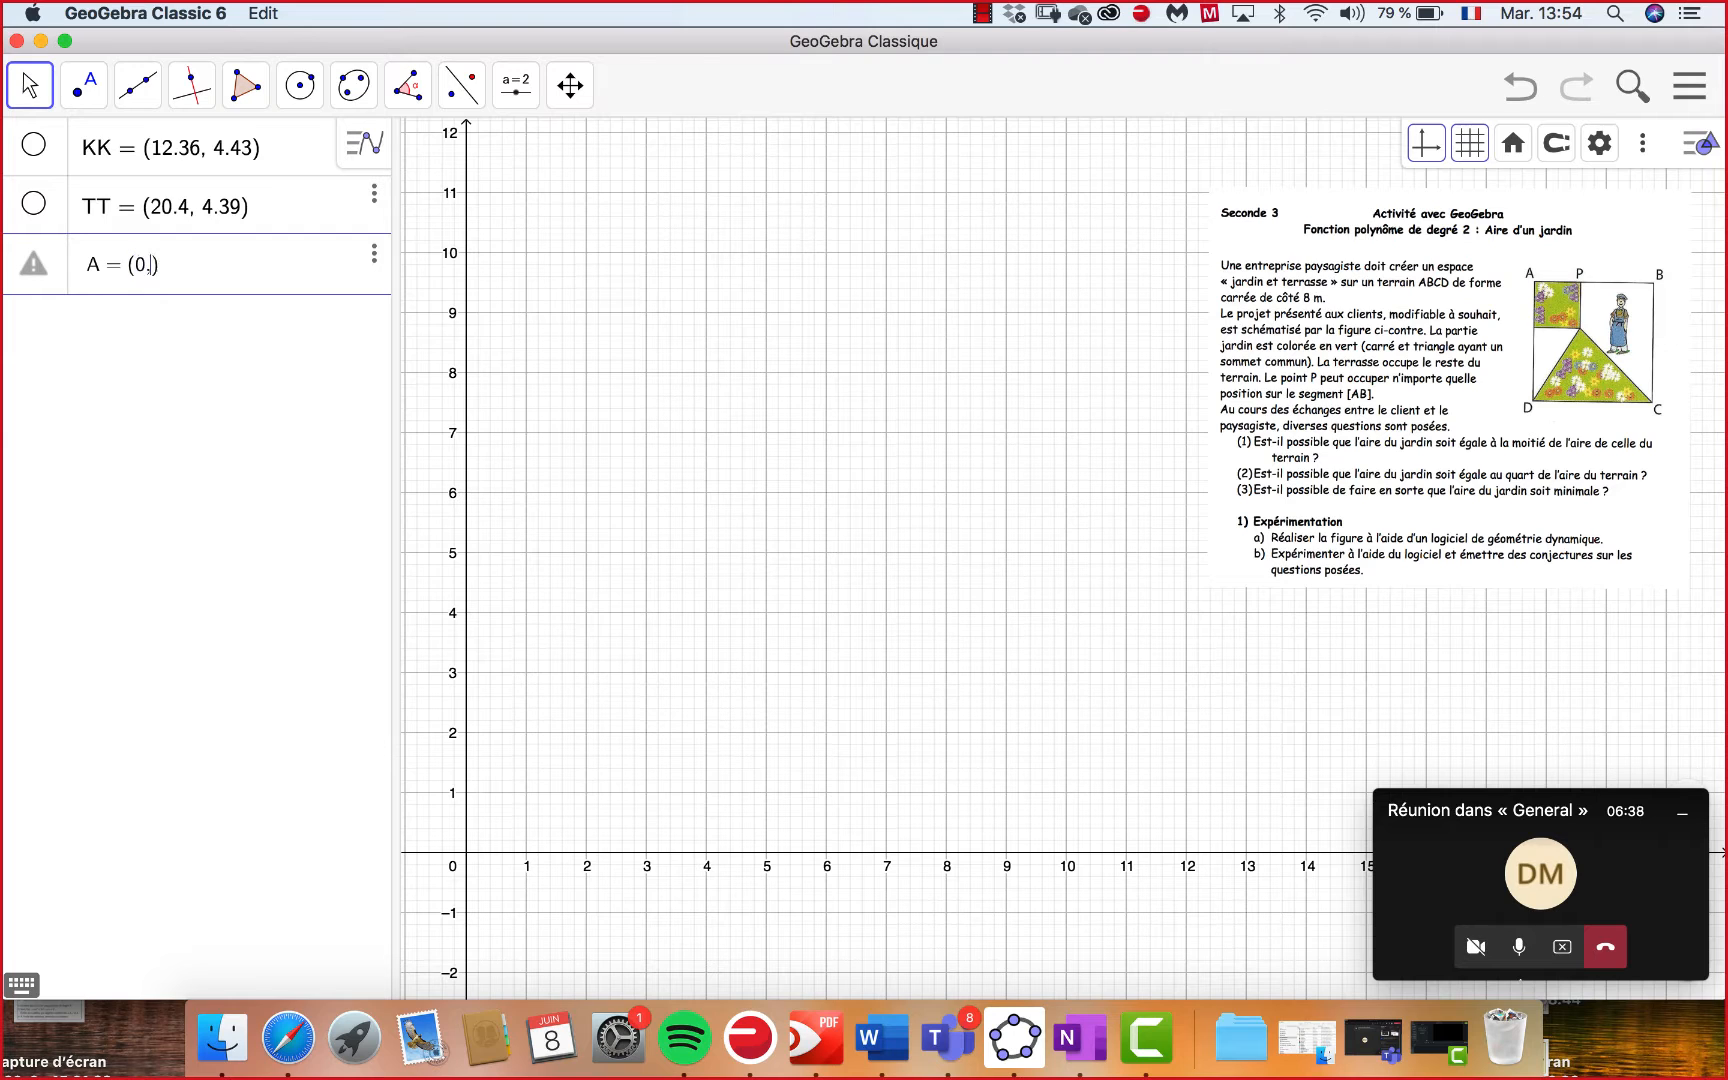
{"action": "type", "text": "8"}
{"action": "key", "text": "Return"}
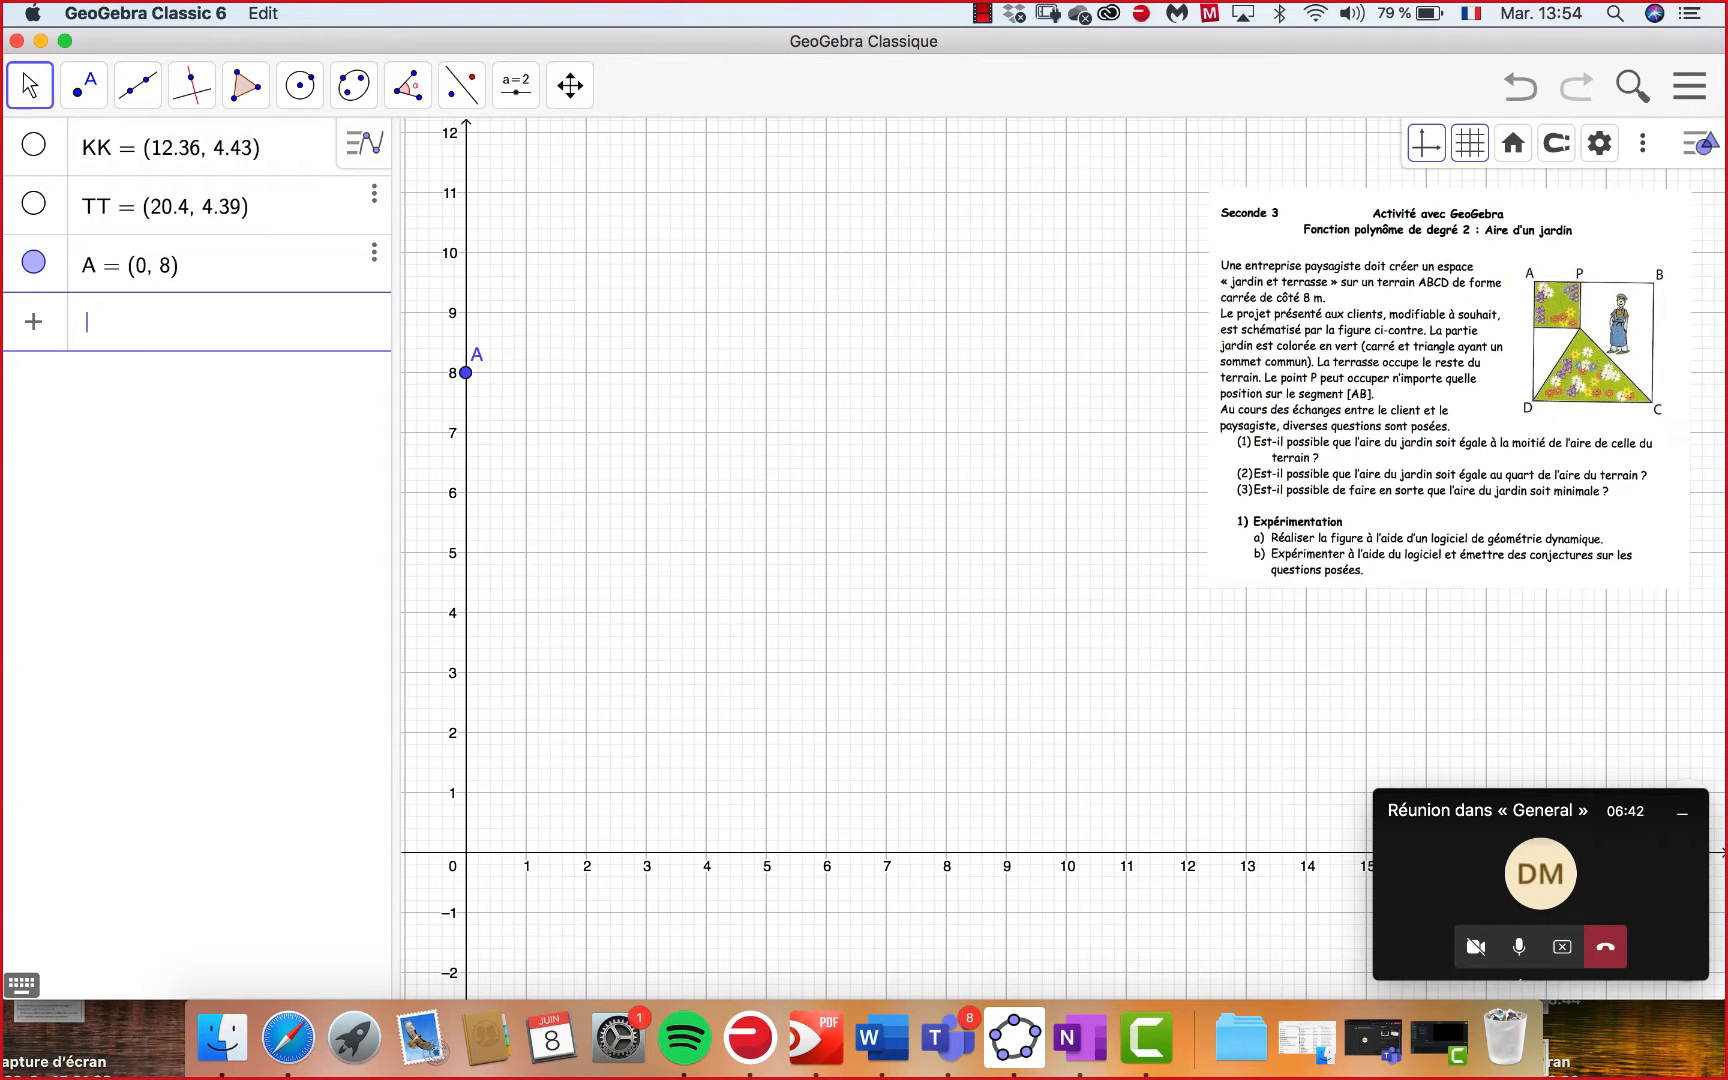
{"action": "type", "text": "B = ("}
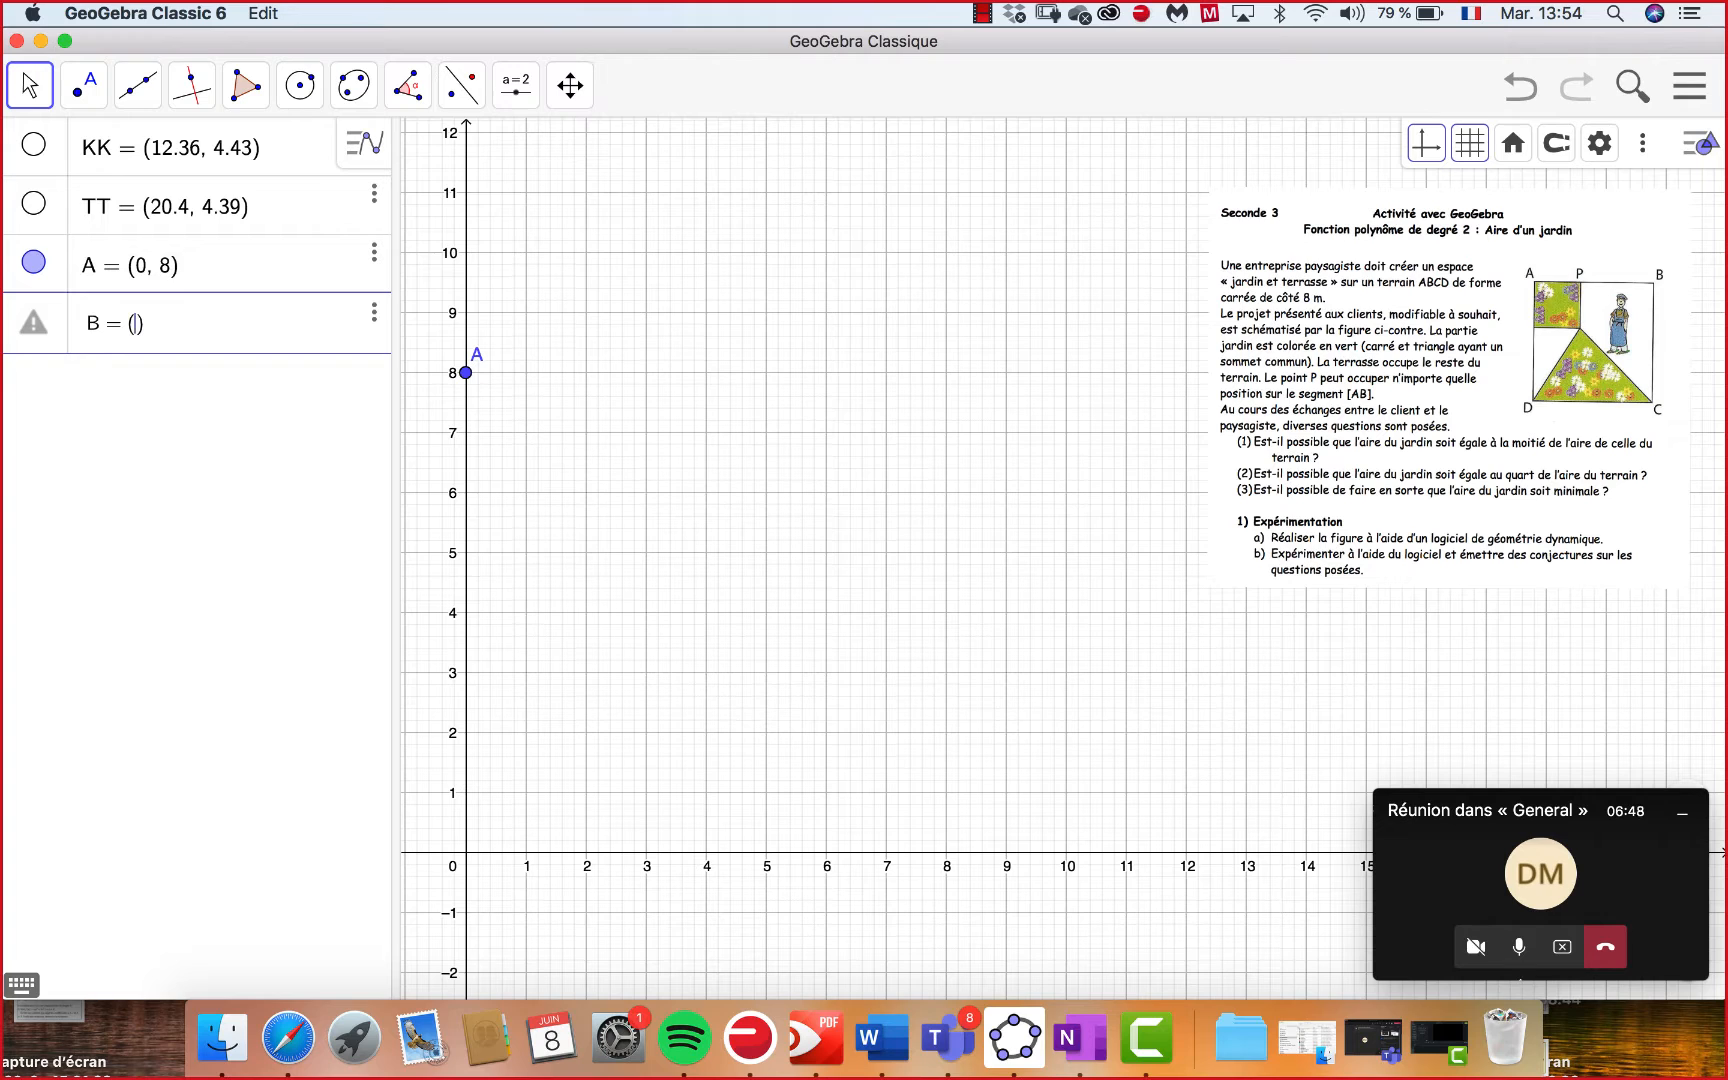
{"action": "type", "text": "8, 8"}
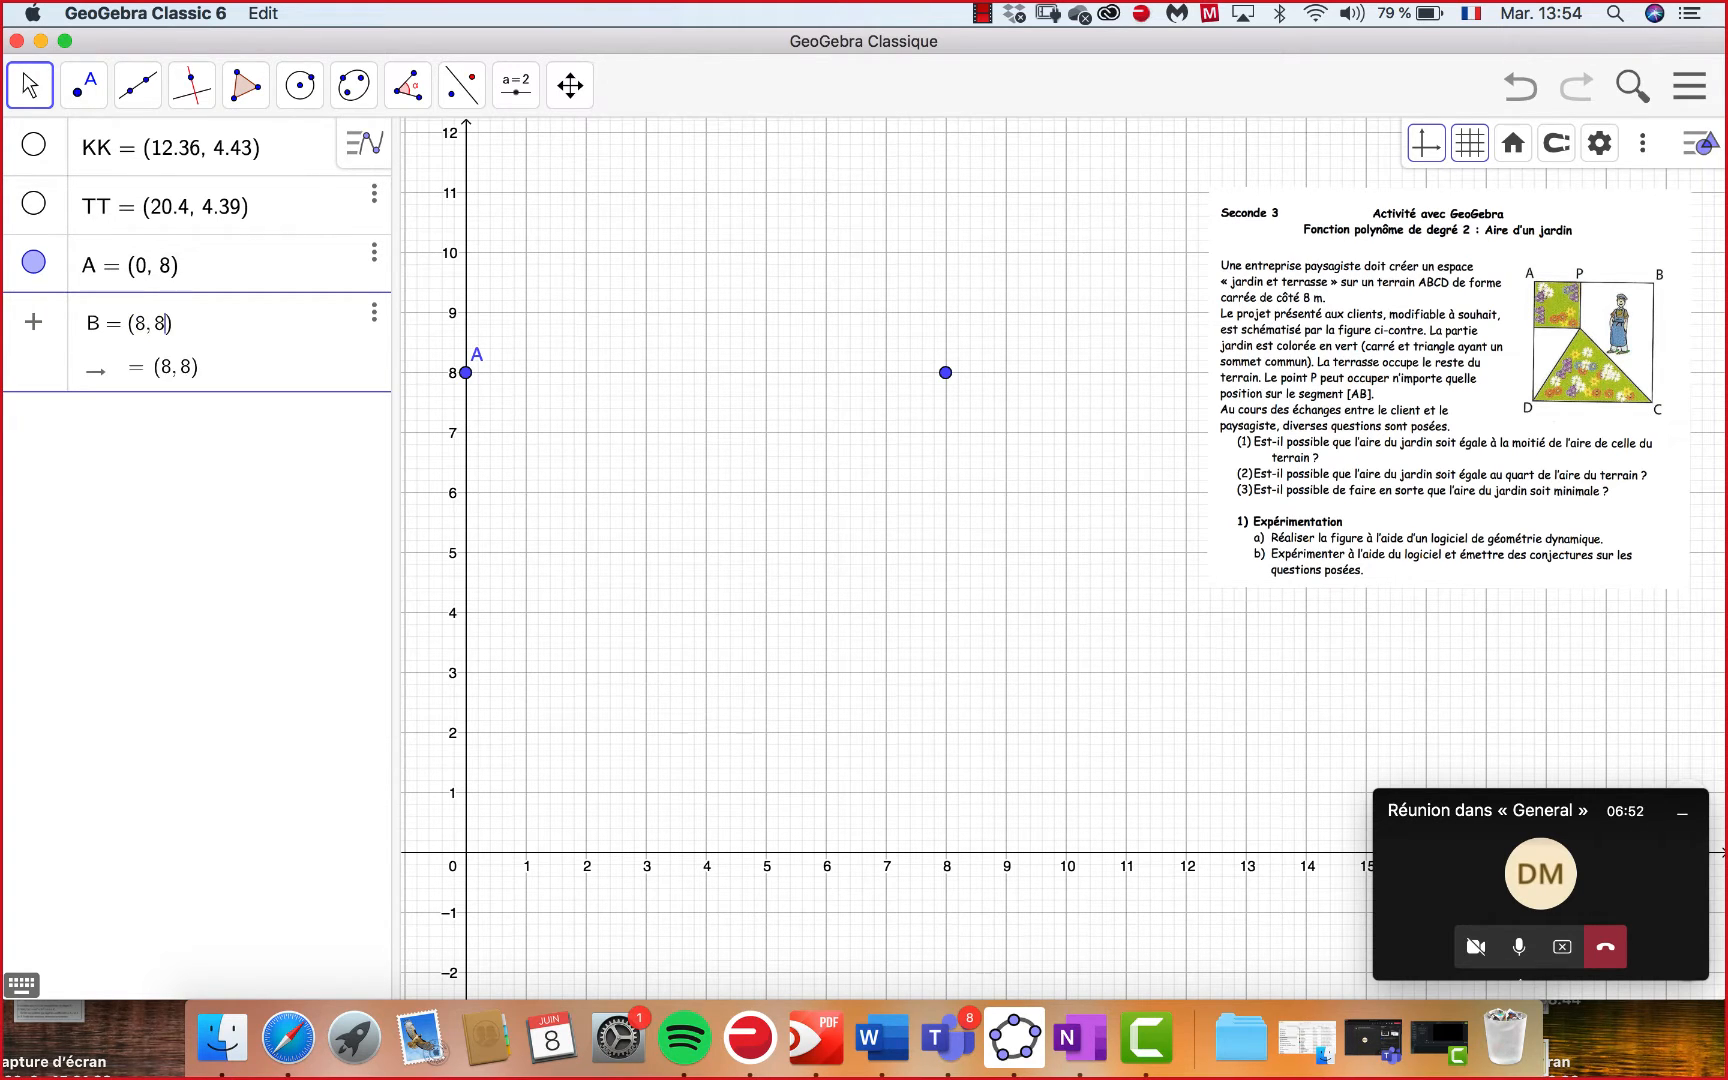
{"action": "key", "text": "Return"}
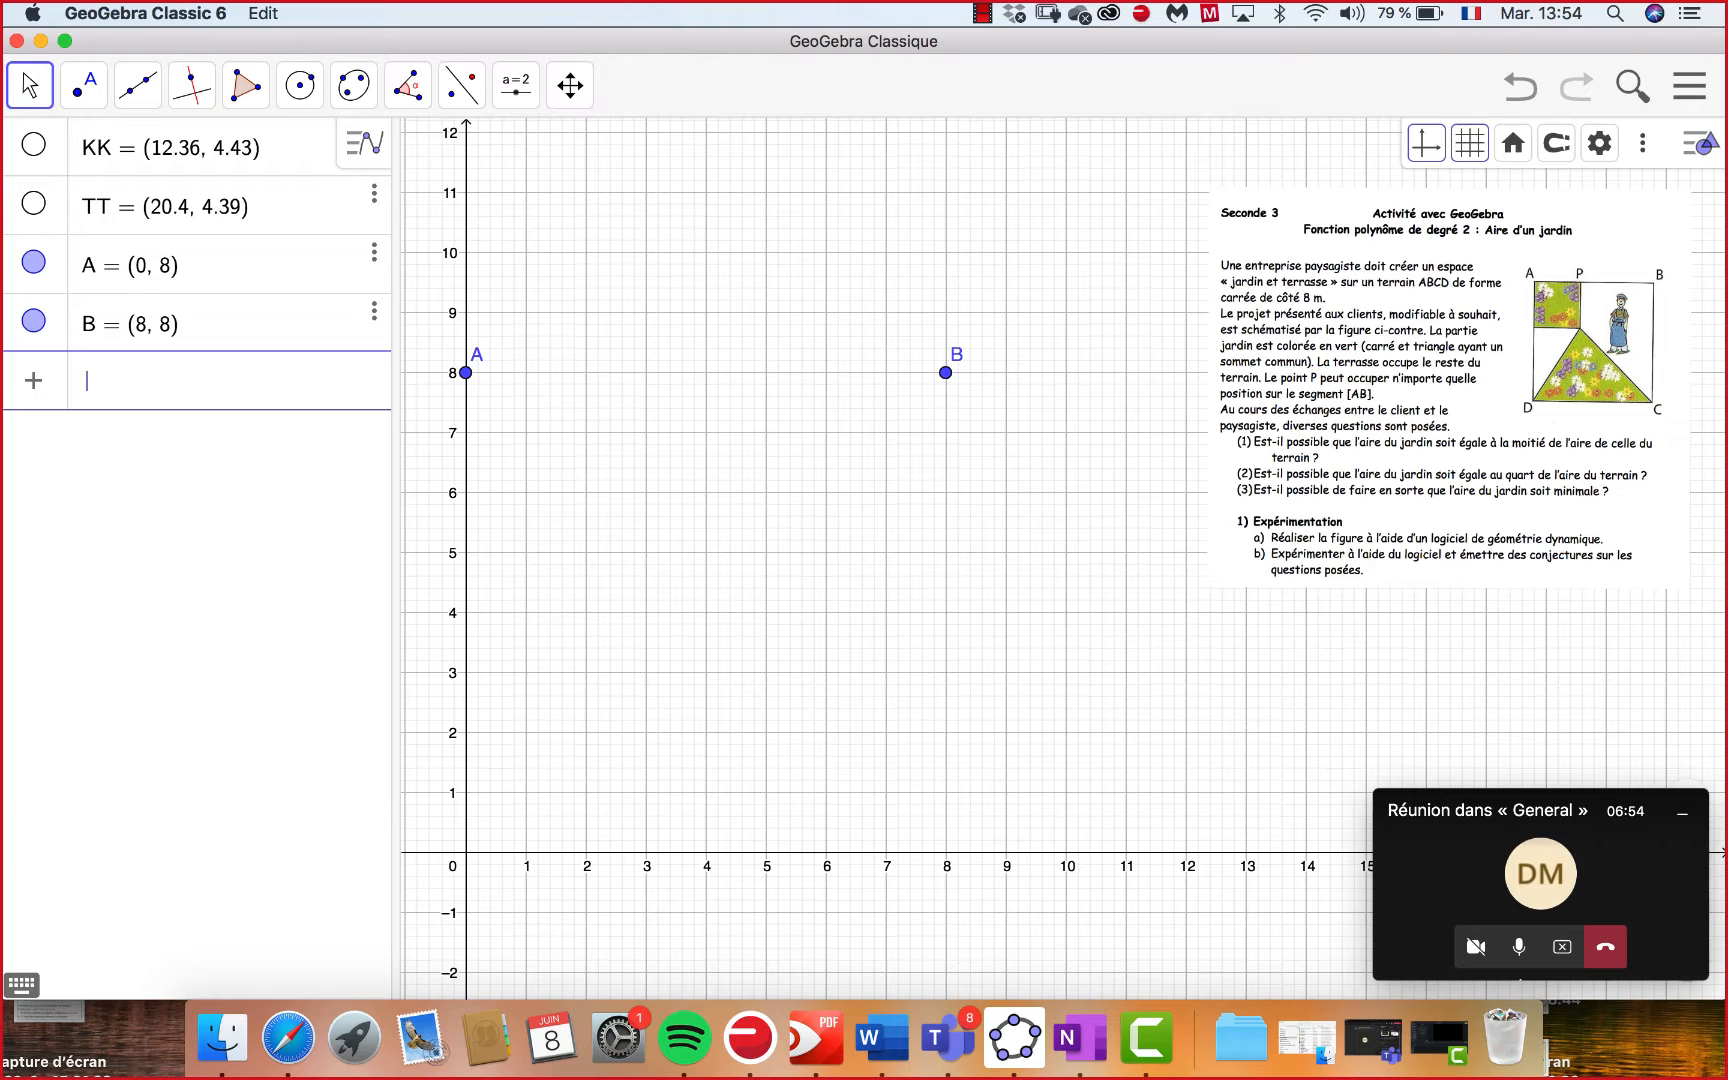
Create the square's lower corner points C = (8, 0) and D = (0, 0) by entering their coordinates.
{"action": "type", "text": "C = ("}
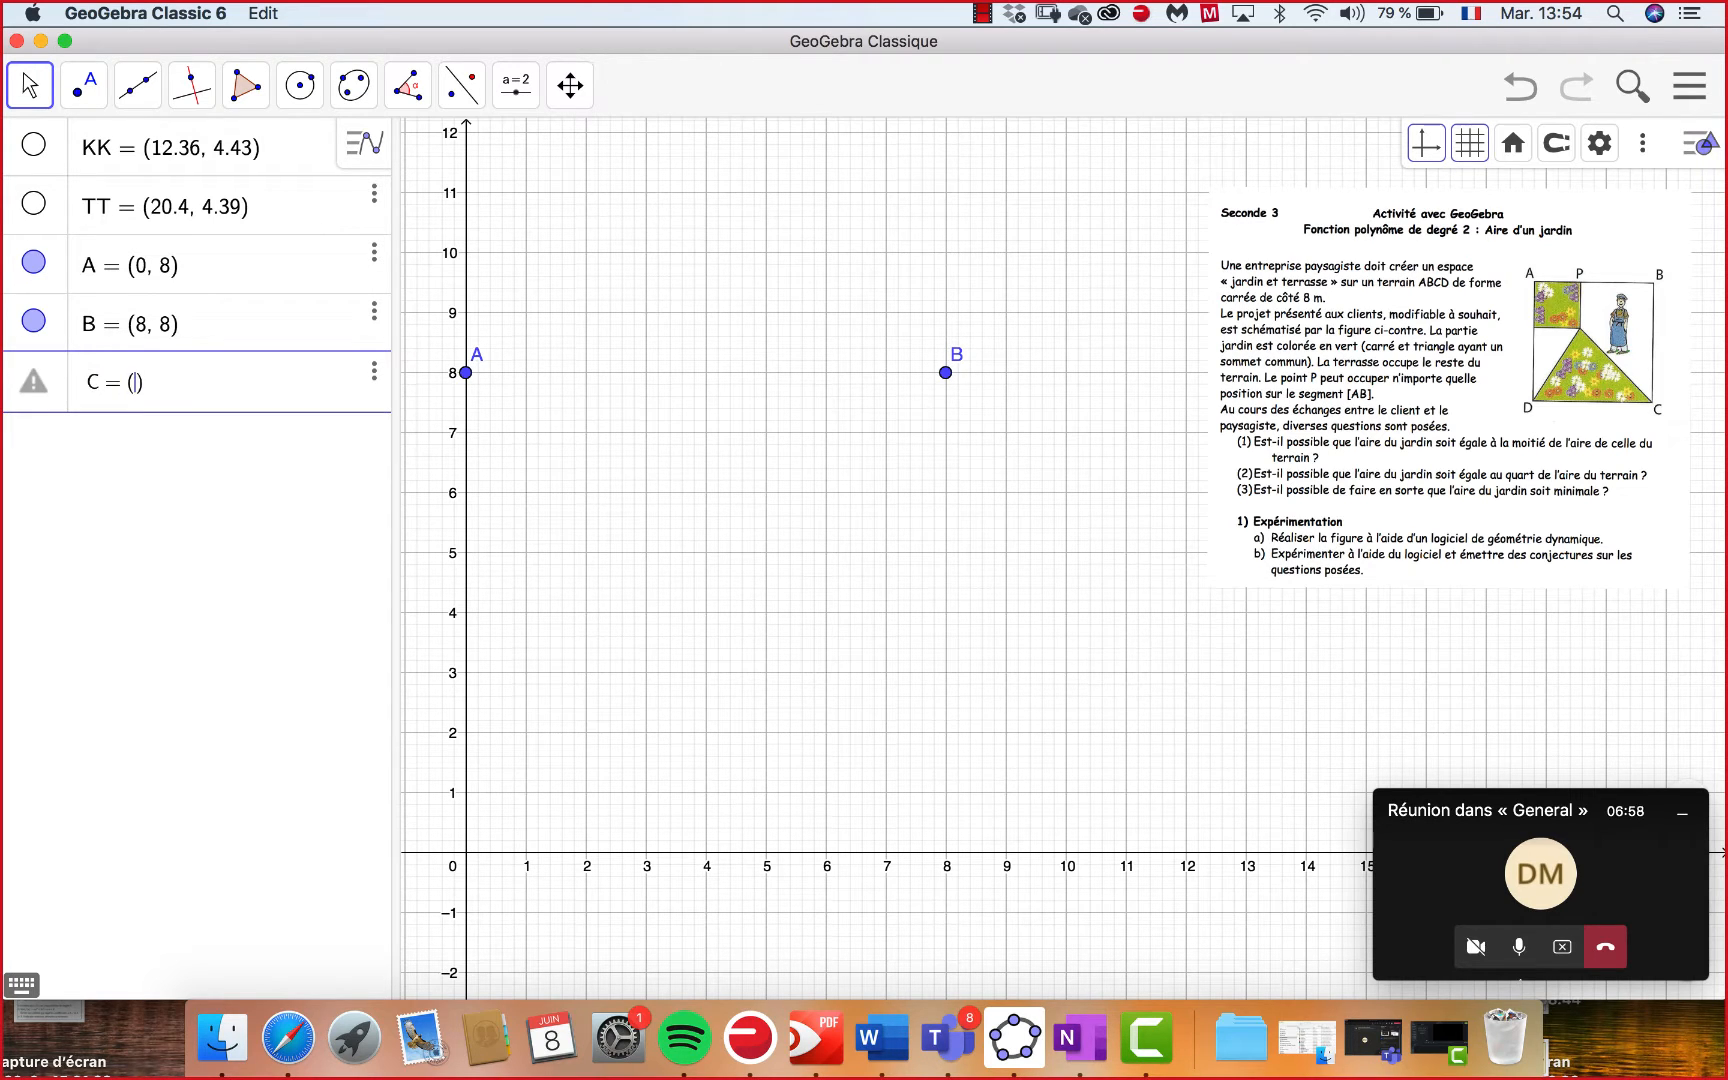
{"action": "type", "text": "8, "}
{"action": "type", "text": "0"}
{"action": "key", "text": "Return"}
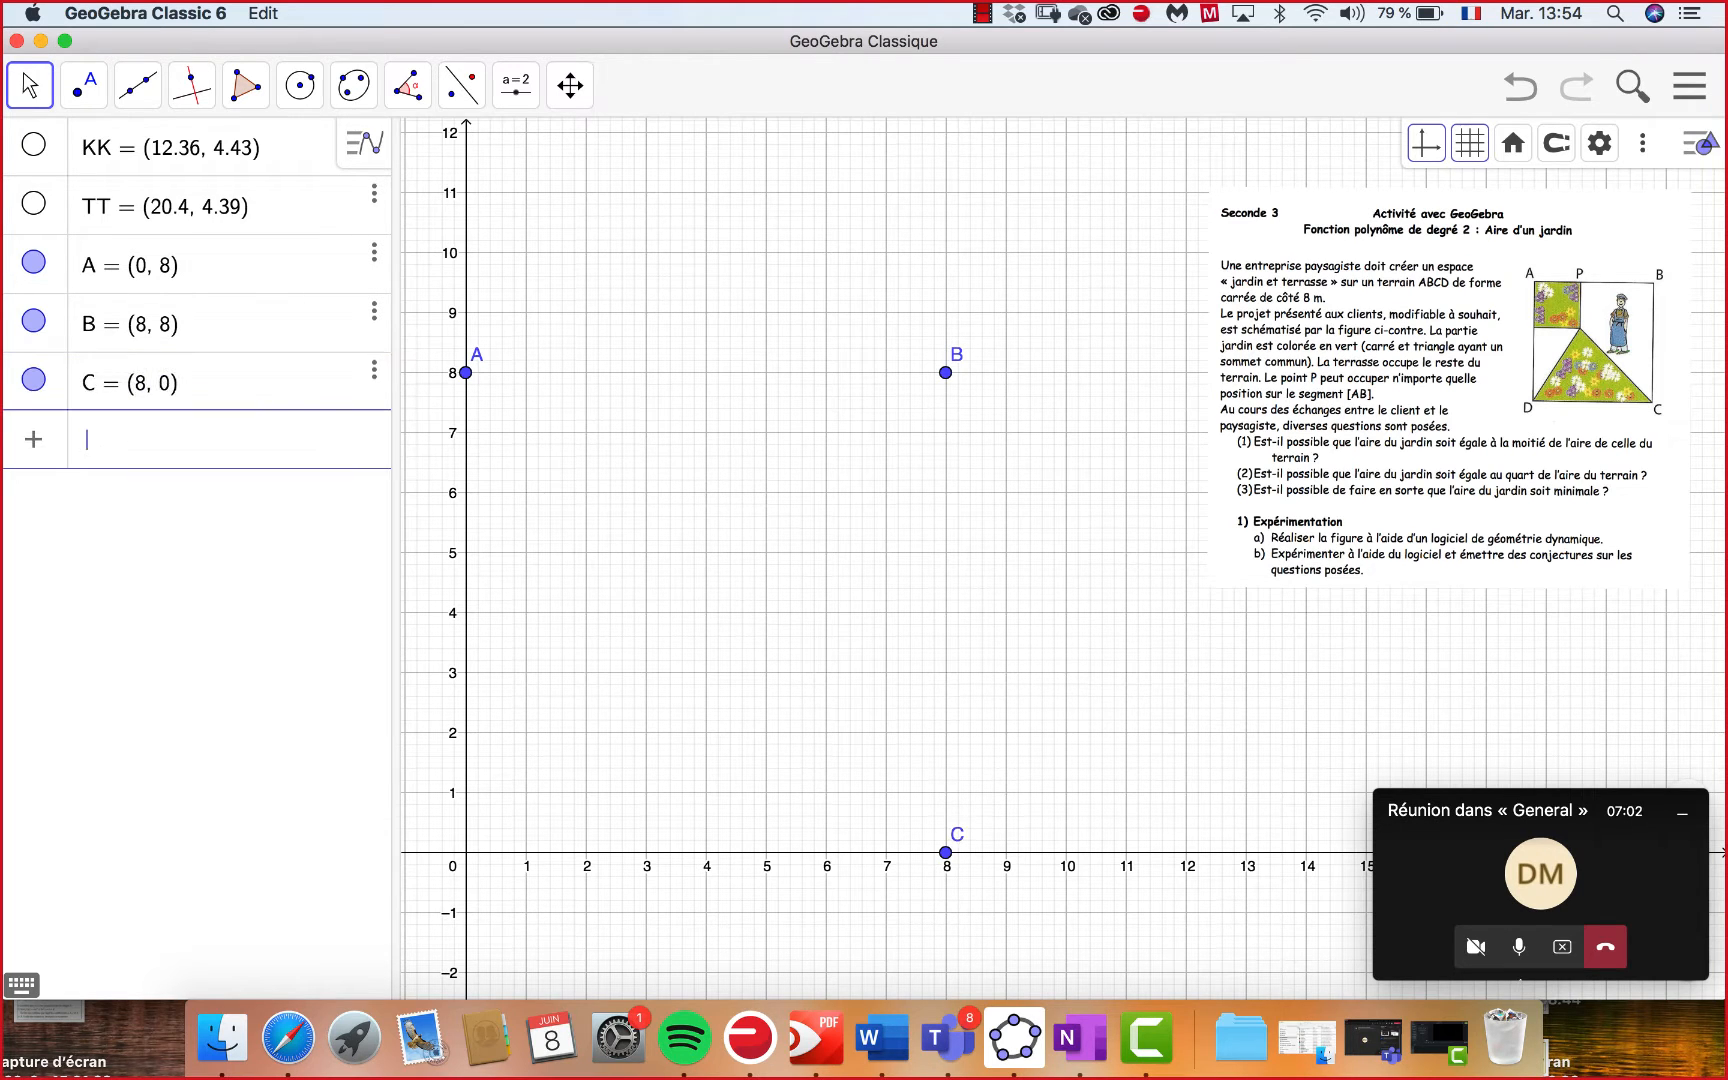
{"action": "type", "text": "D = ("}
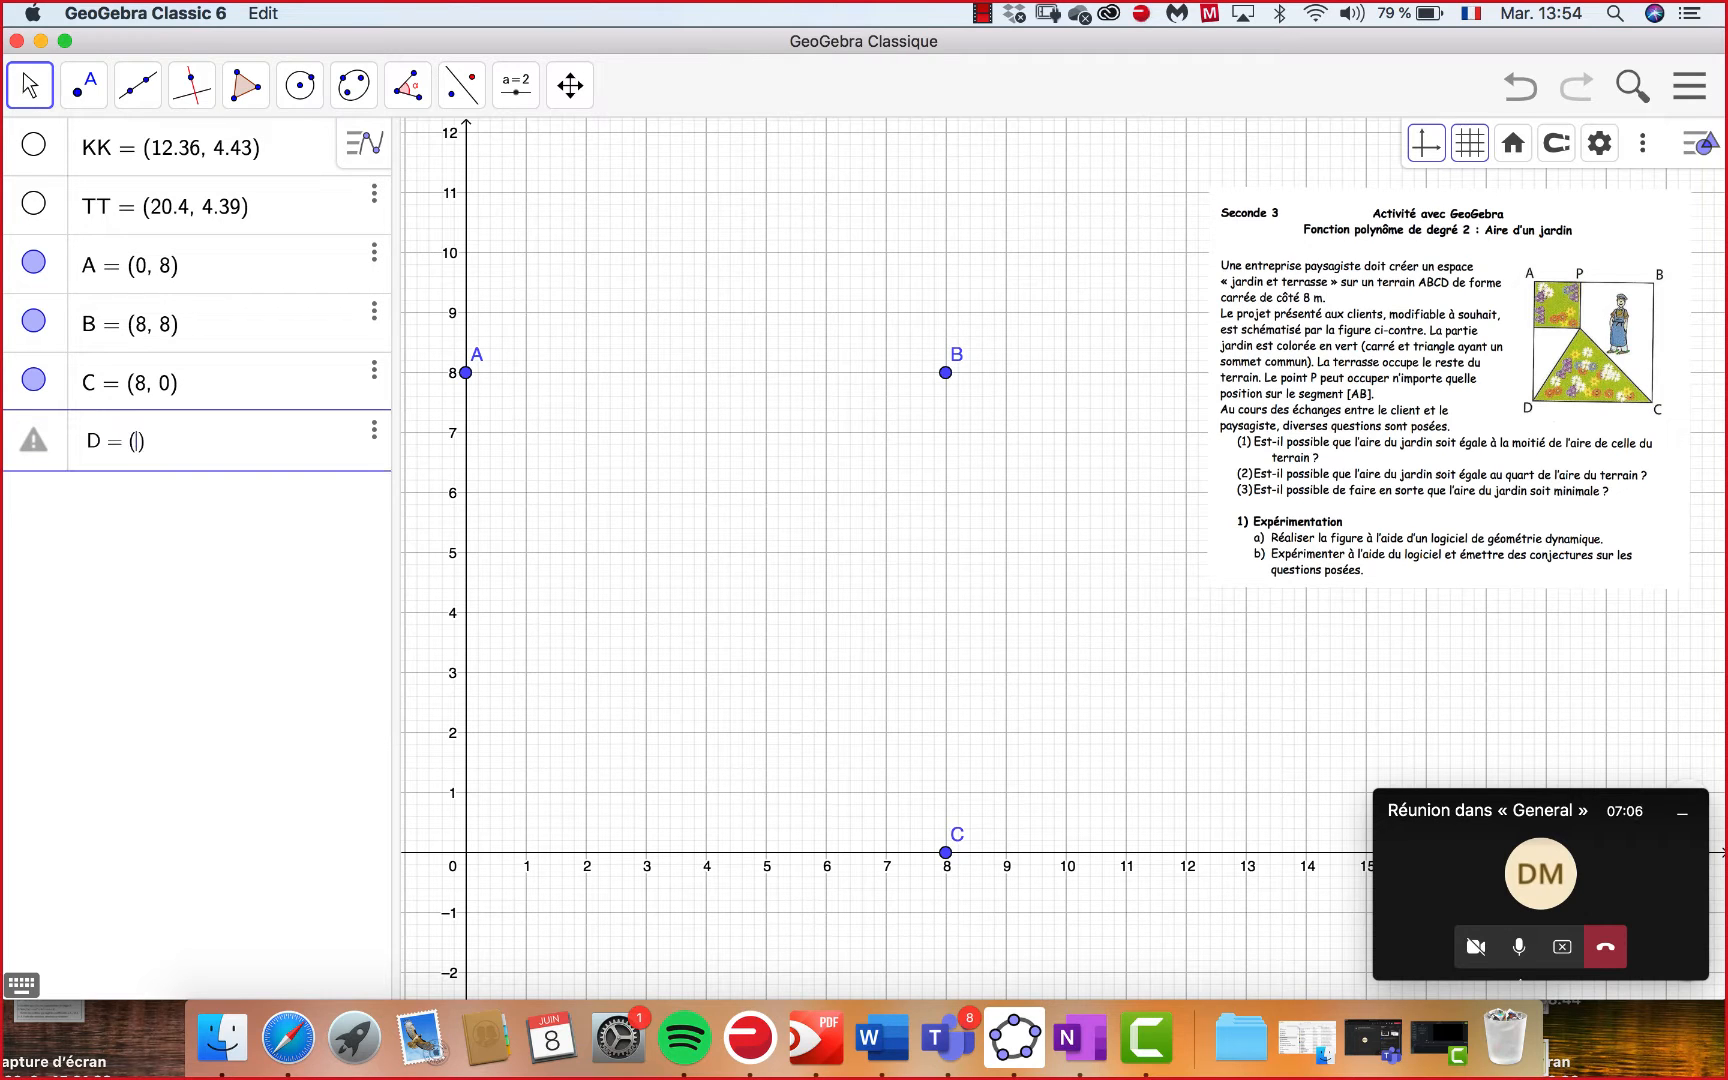
{"action": "type", "text": "0, 0"}
{"action": "key", "text": "Return"}
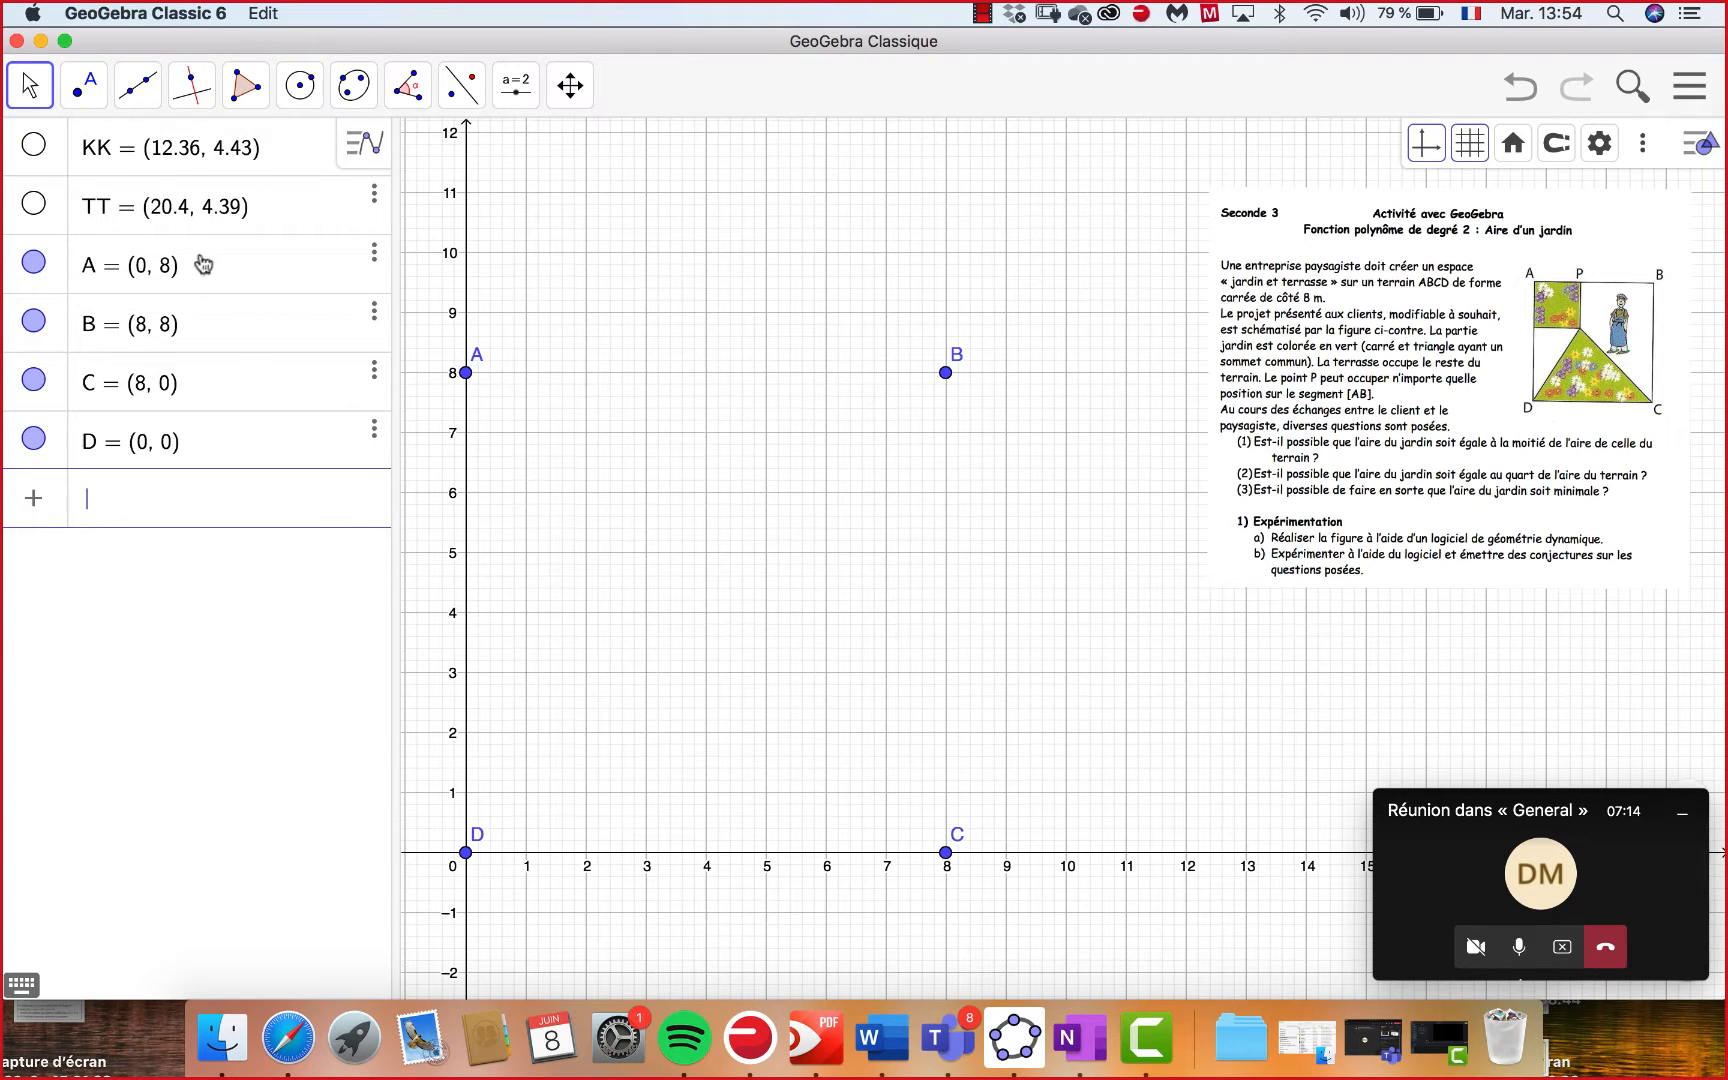
Draw segments AB, BC, CD and DA to outline the square terrain.
{"action": "left_click", "coordinate": [140, 90]}
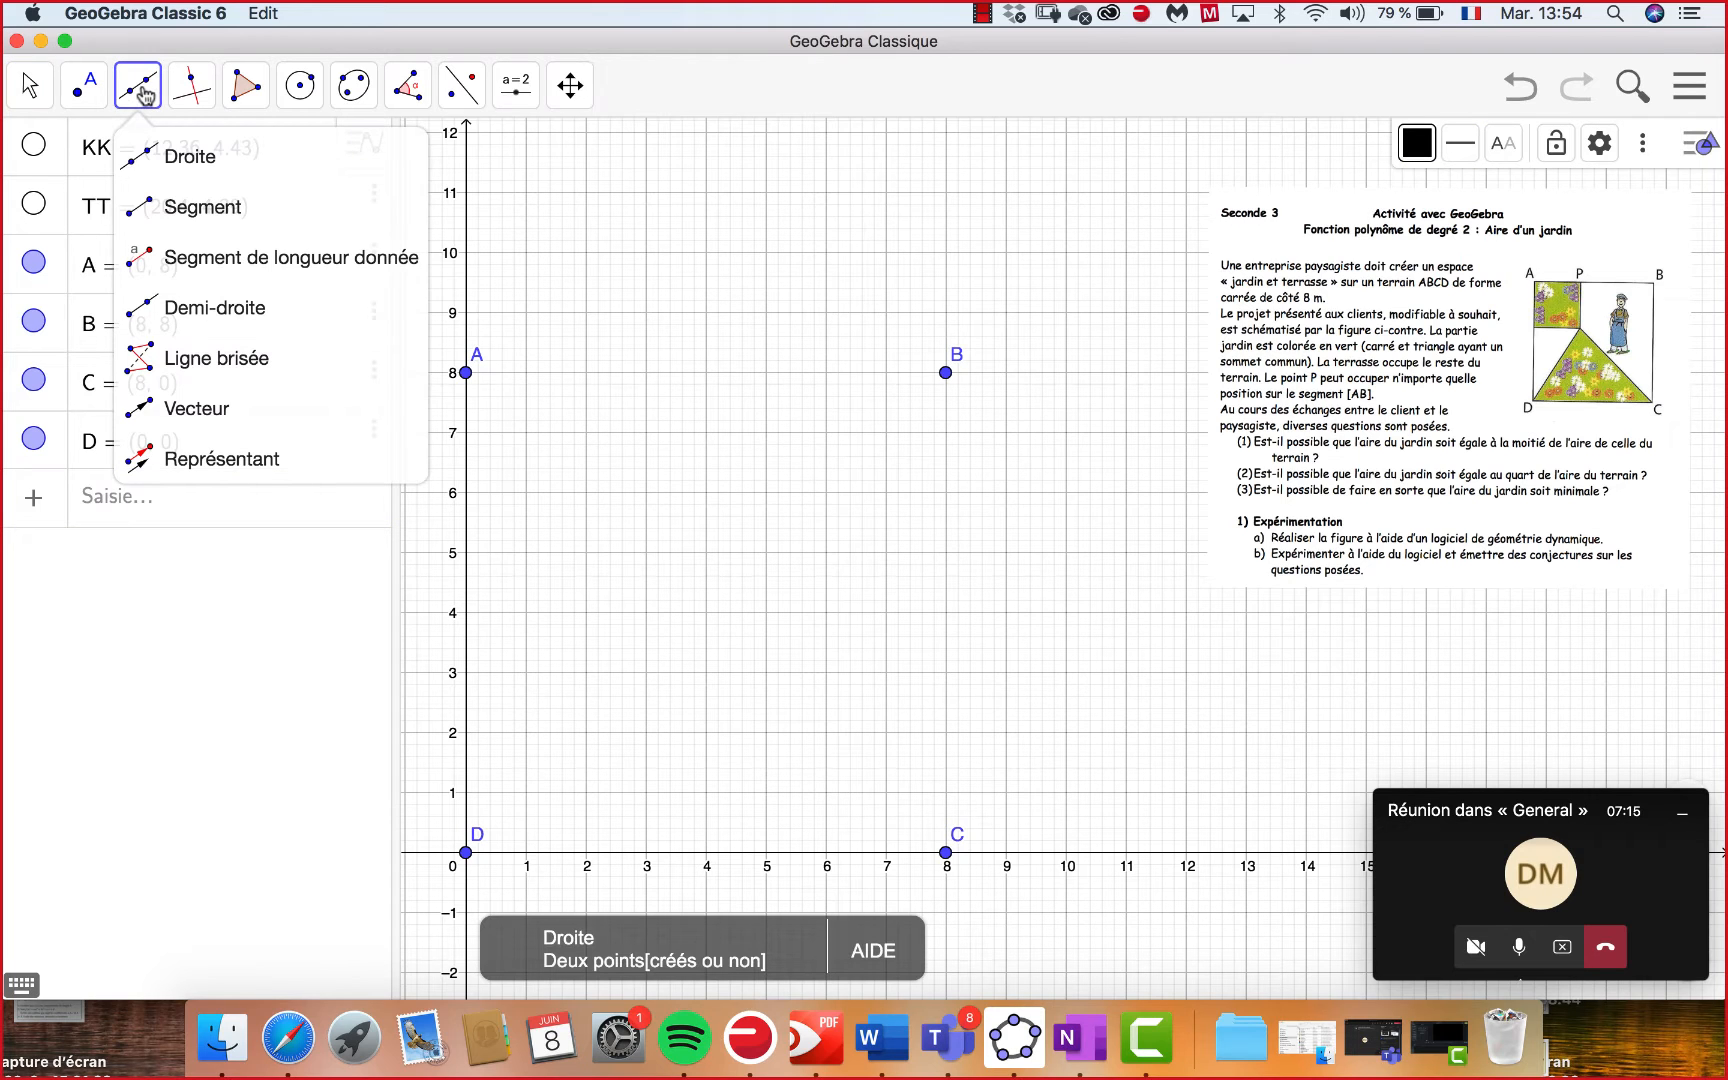
{"action": "left_click", "coordinate": [196, 212]}
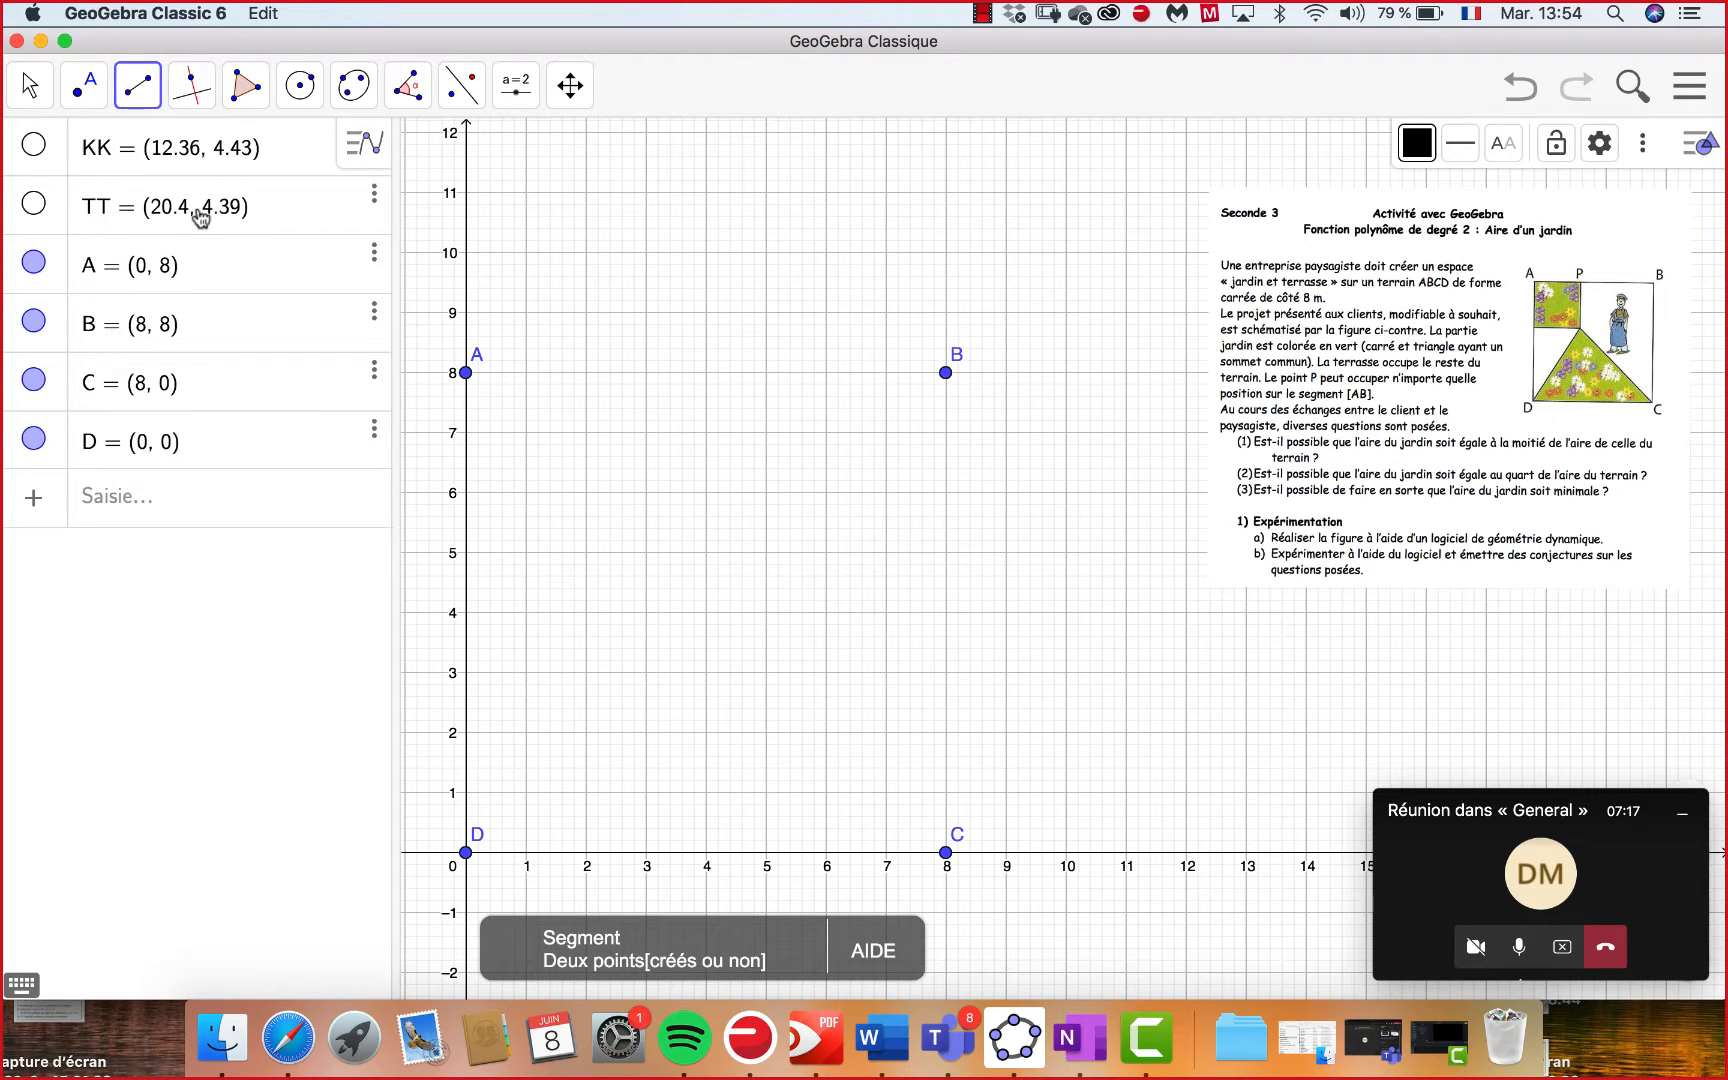
{"action": "left_click", "coordinate": [466, 373]}
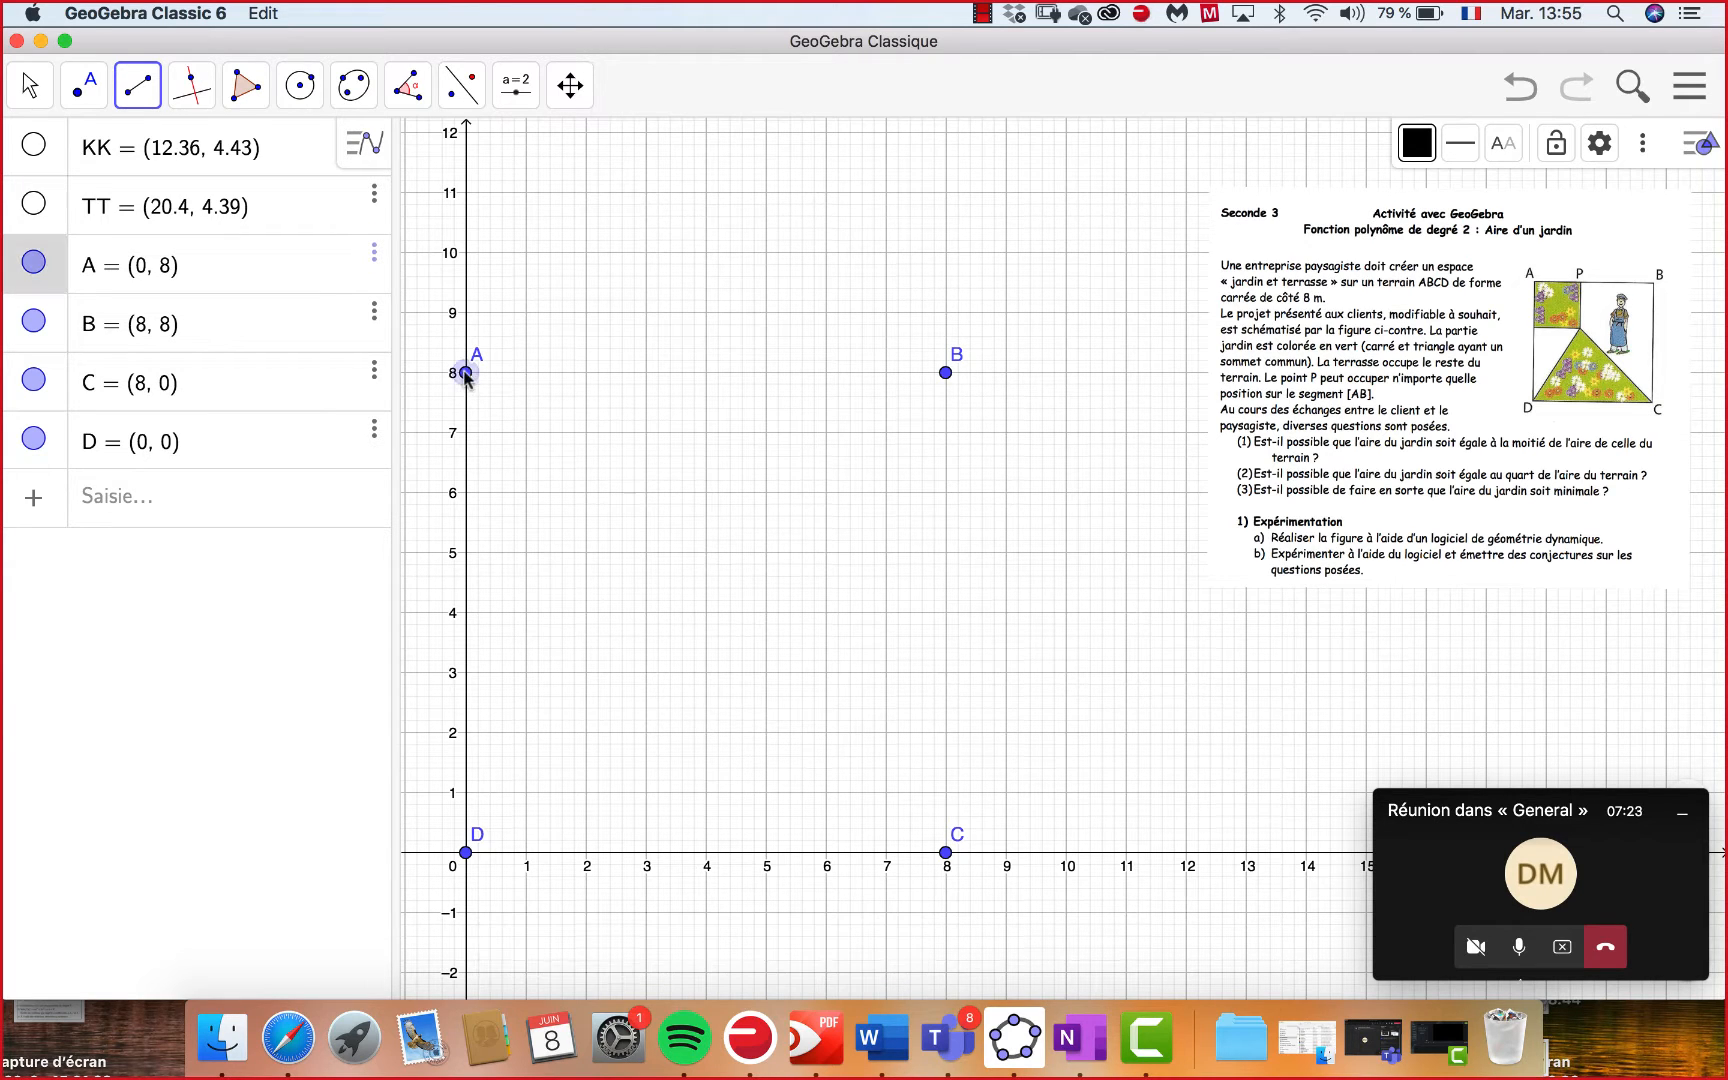
{"action": "left_click", "coordinate": [945, 373]}
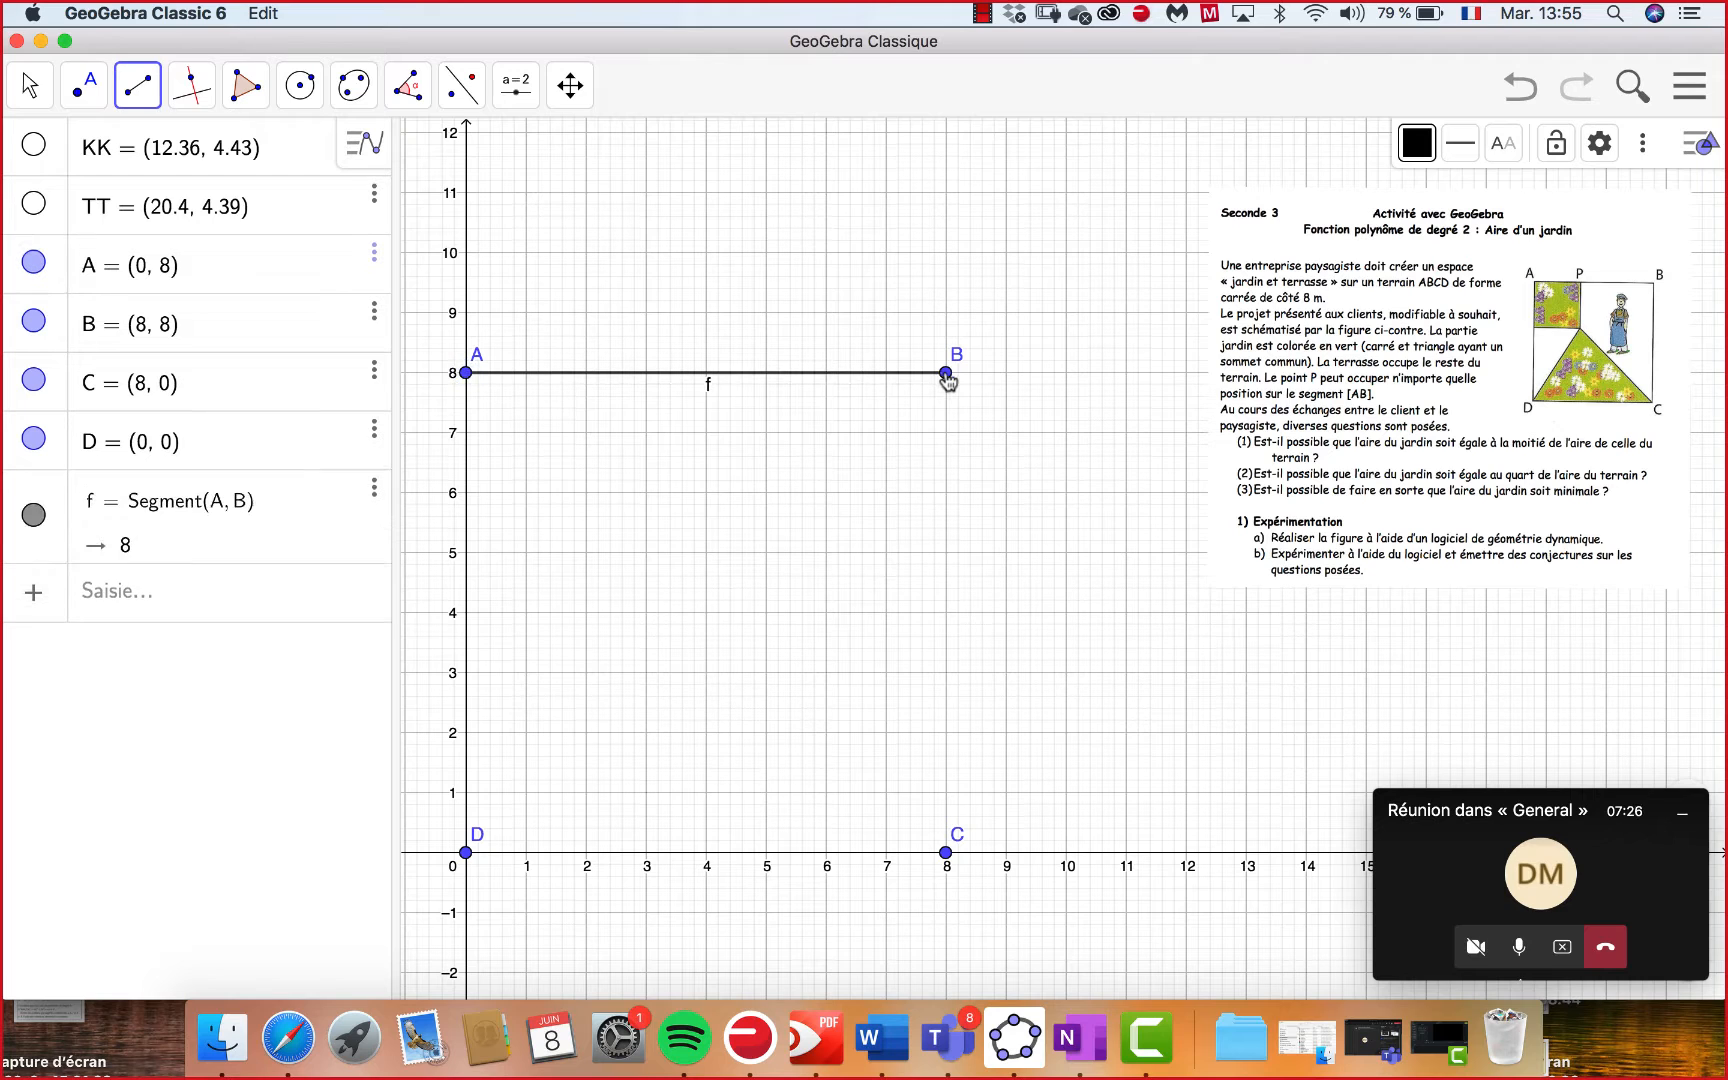
{"action": "left_click", "coordinate": [945, 373]}
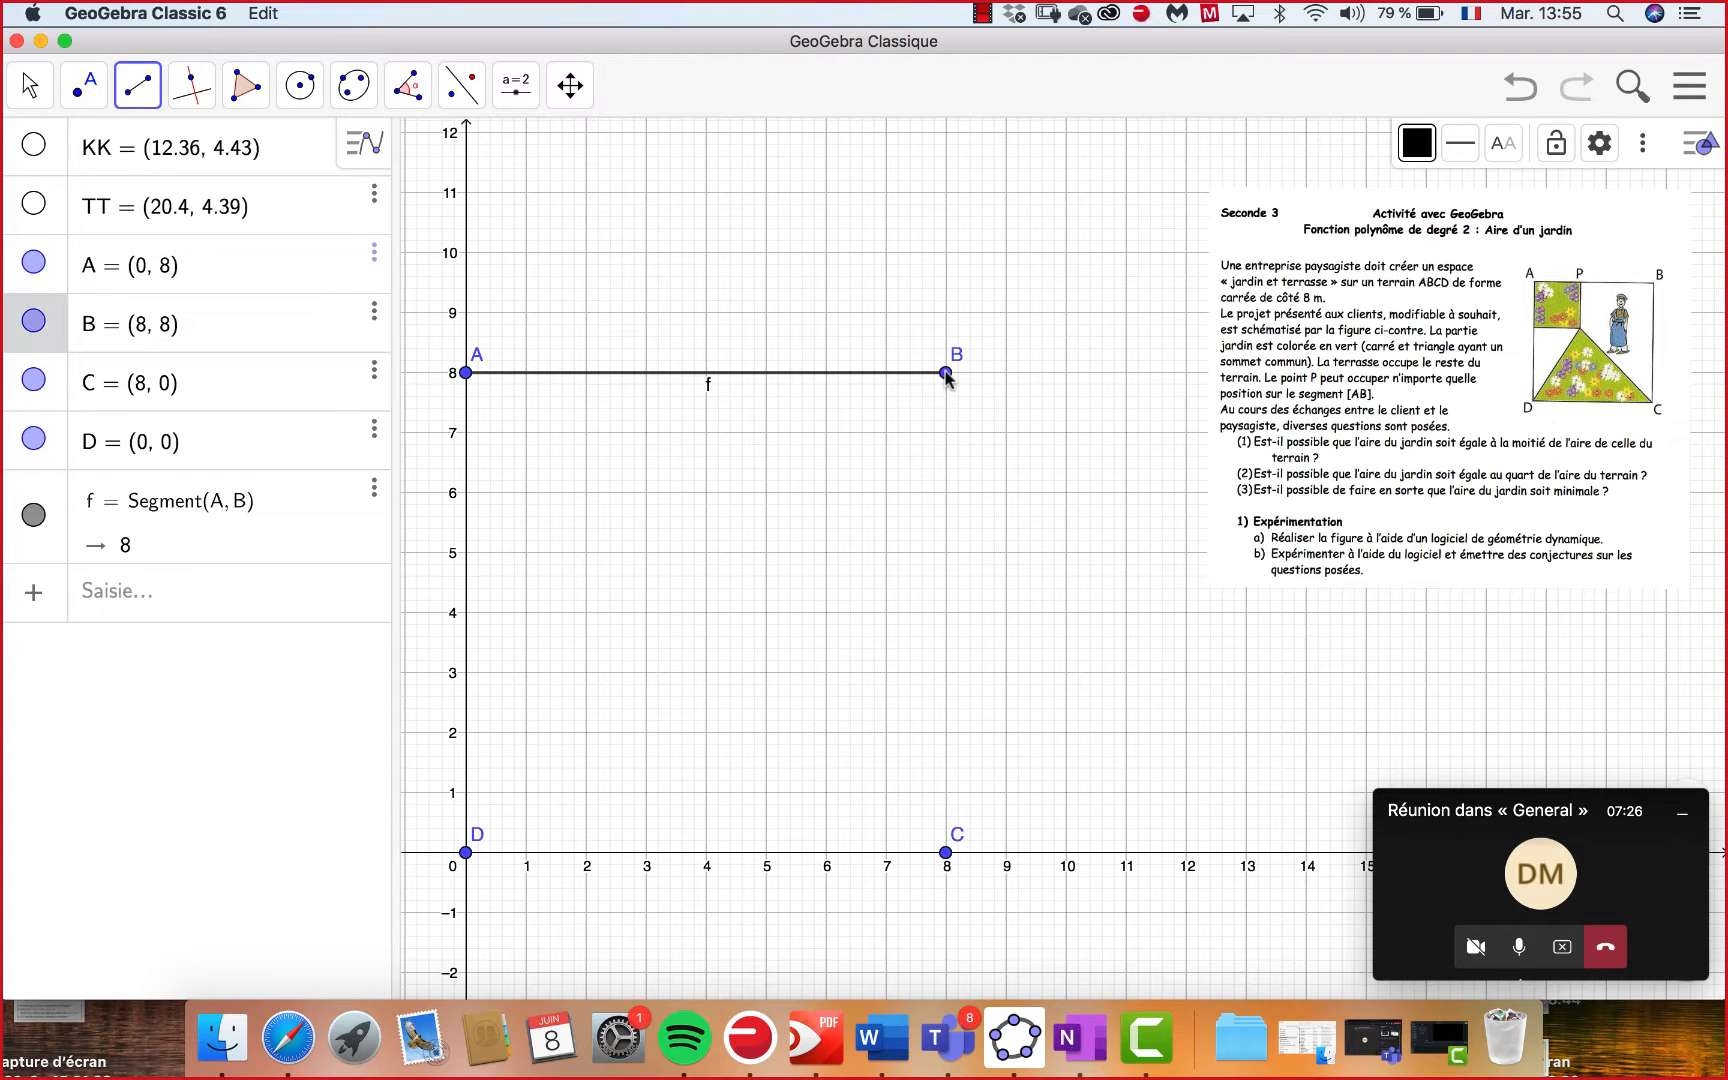
{"action": "left_click", "coordinate": [945, 853]}
{"action": "left_click", "coordinate": [945, 853]}
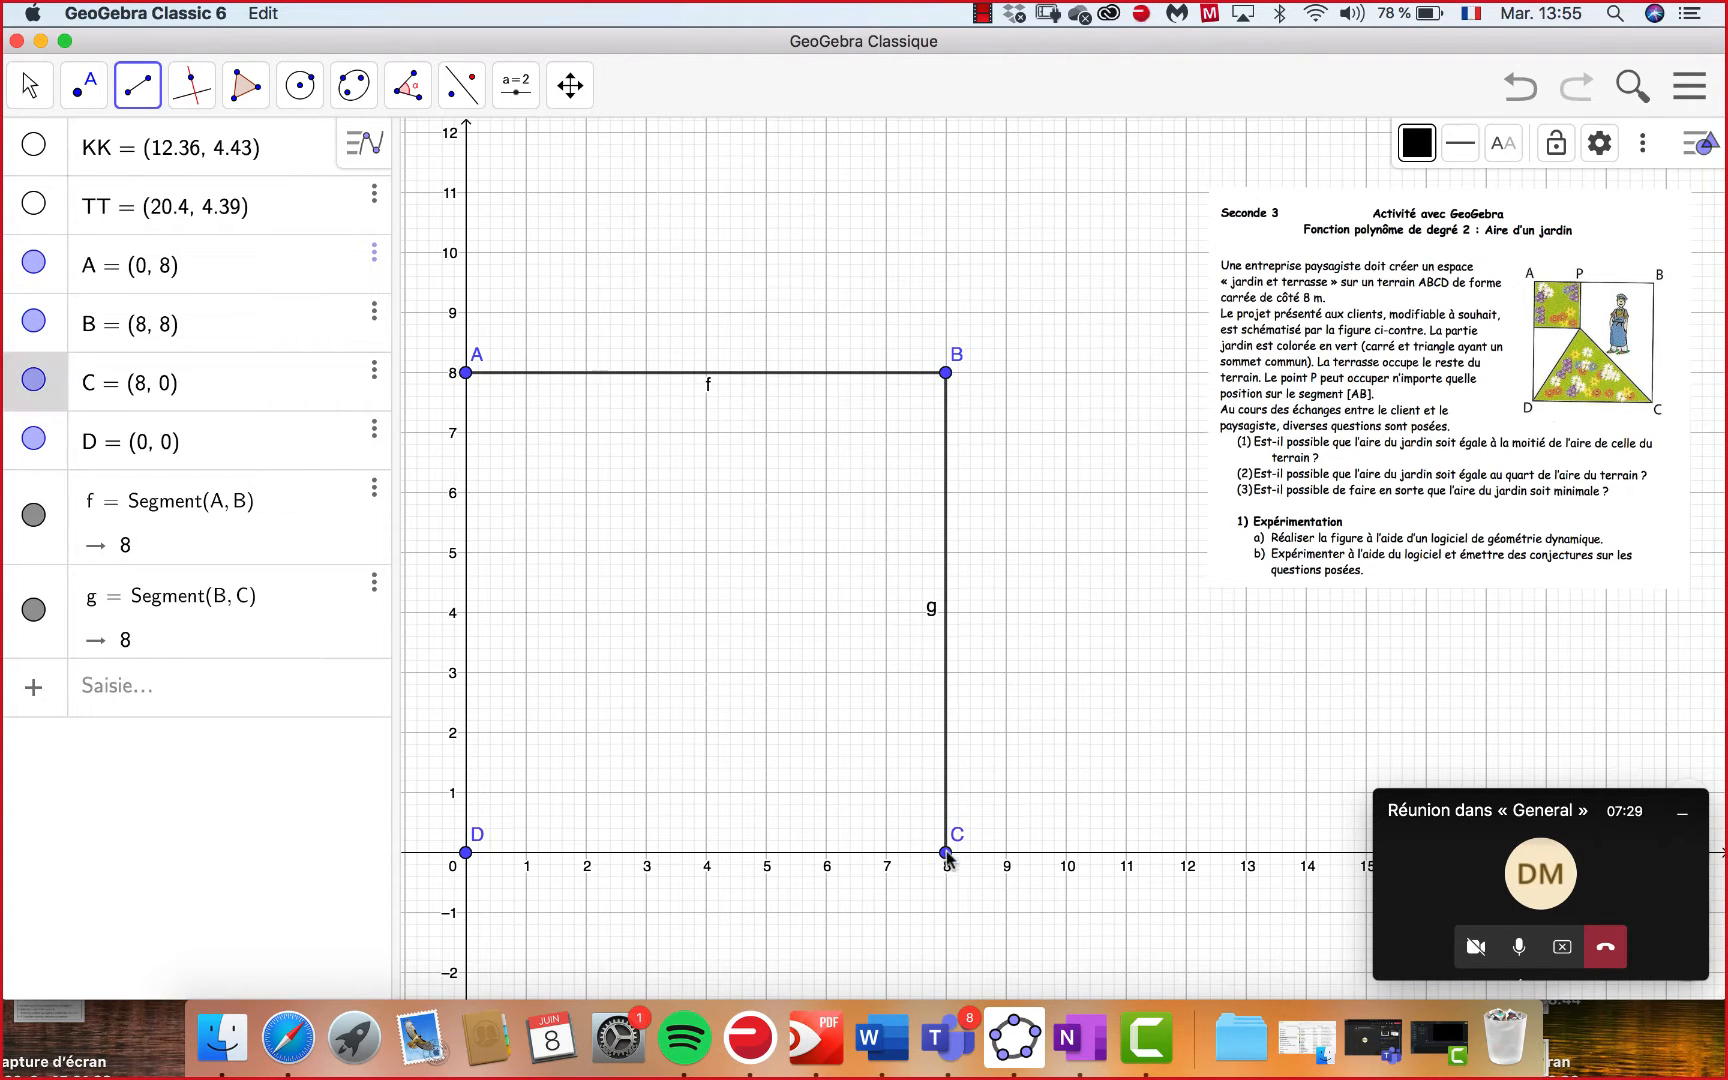
{"action": "left_click", "coordinate": [465, 853]}
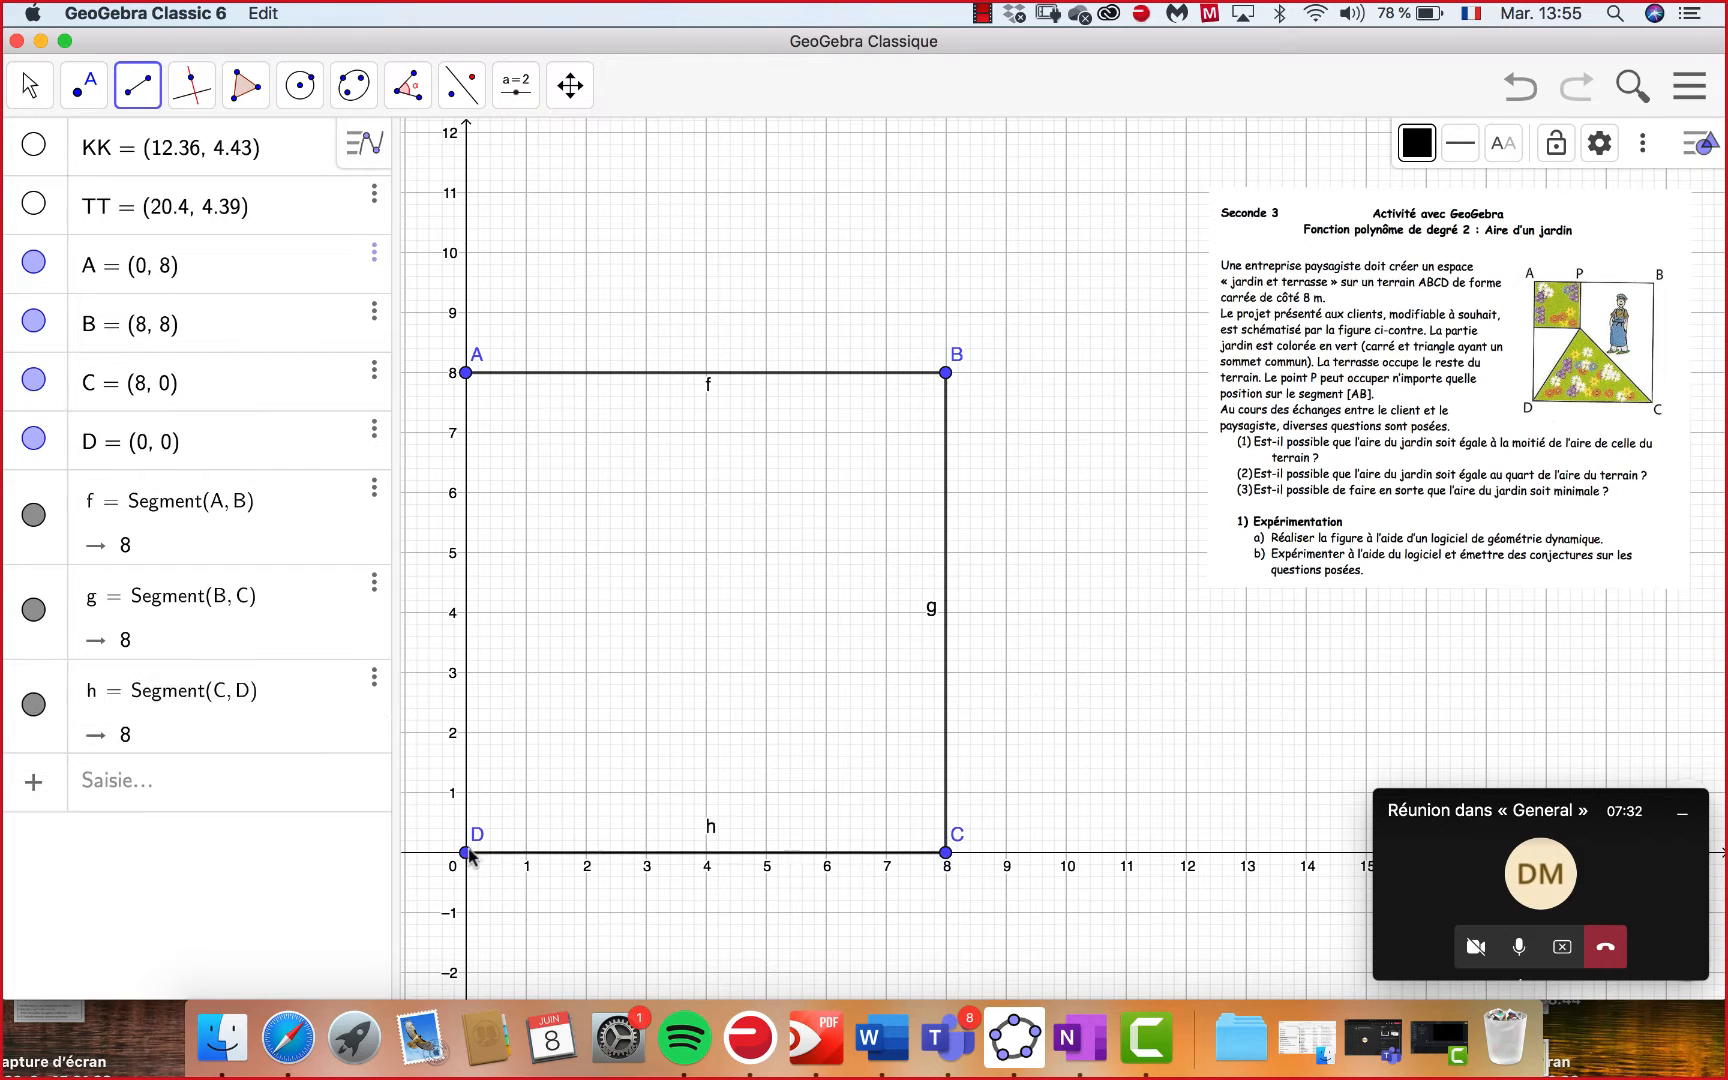
{"action": "left_click", "coordinate": [466, 852]}
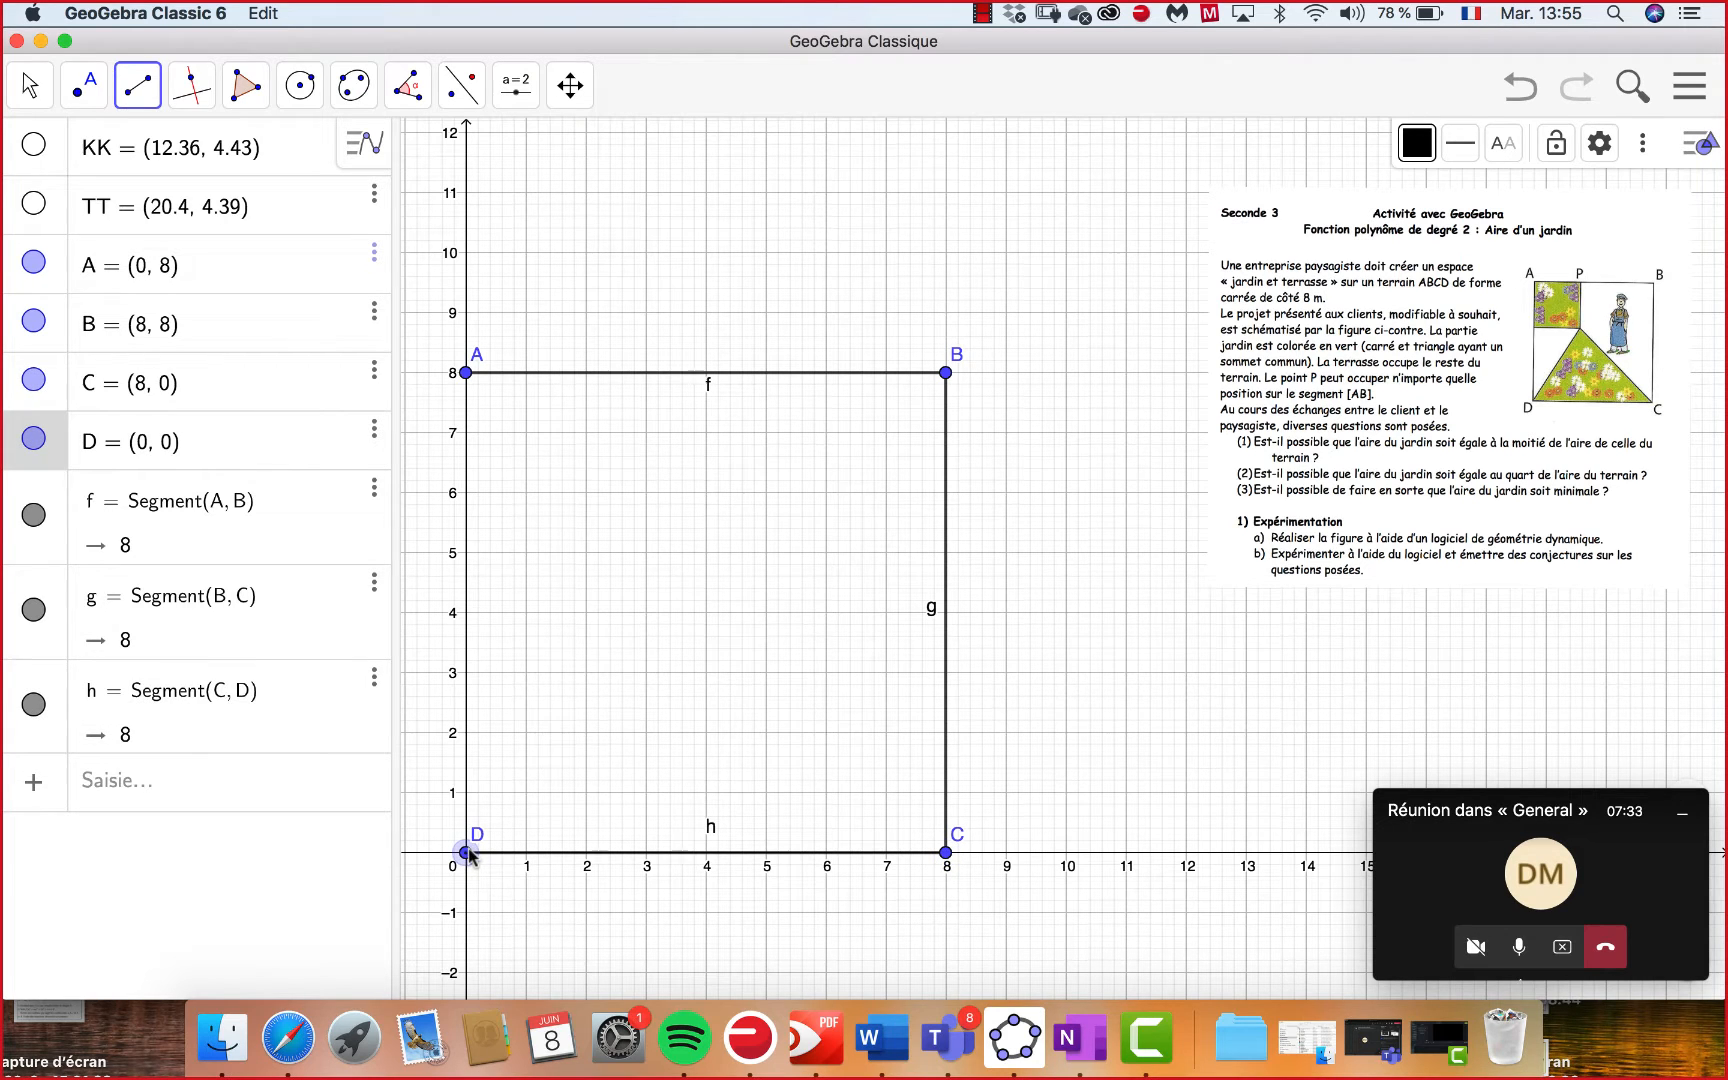
{"action": "left_click", "coordinate": [466, 374]}
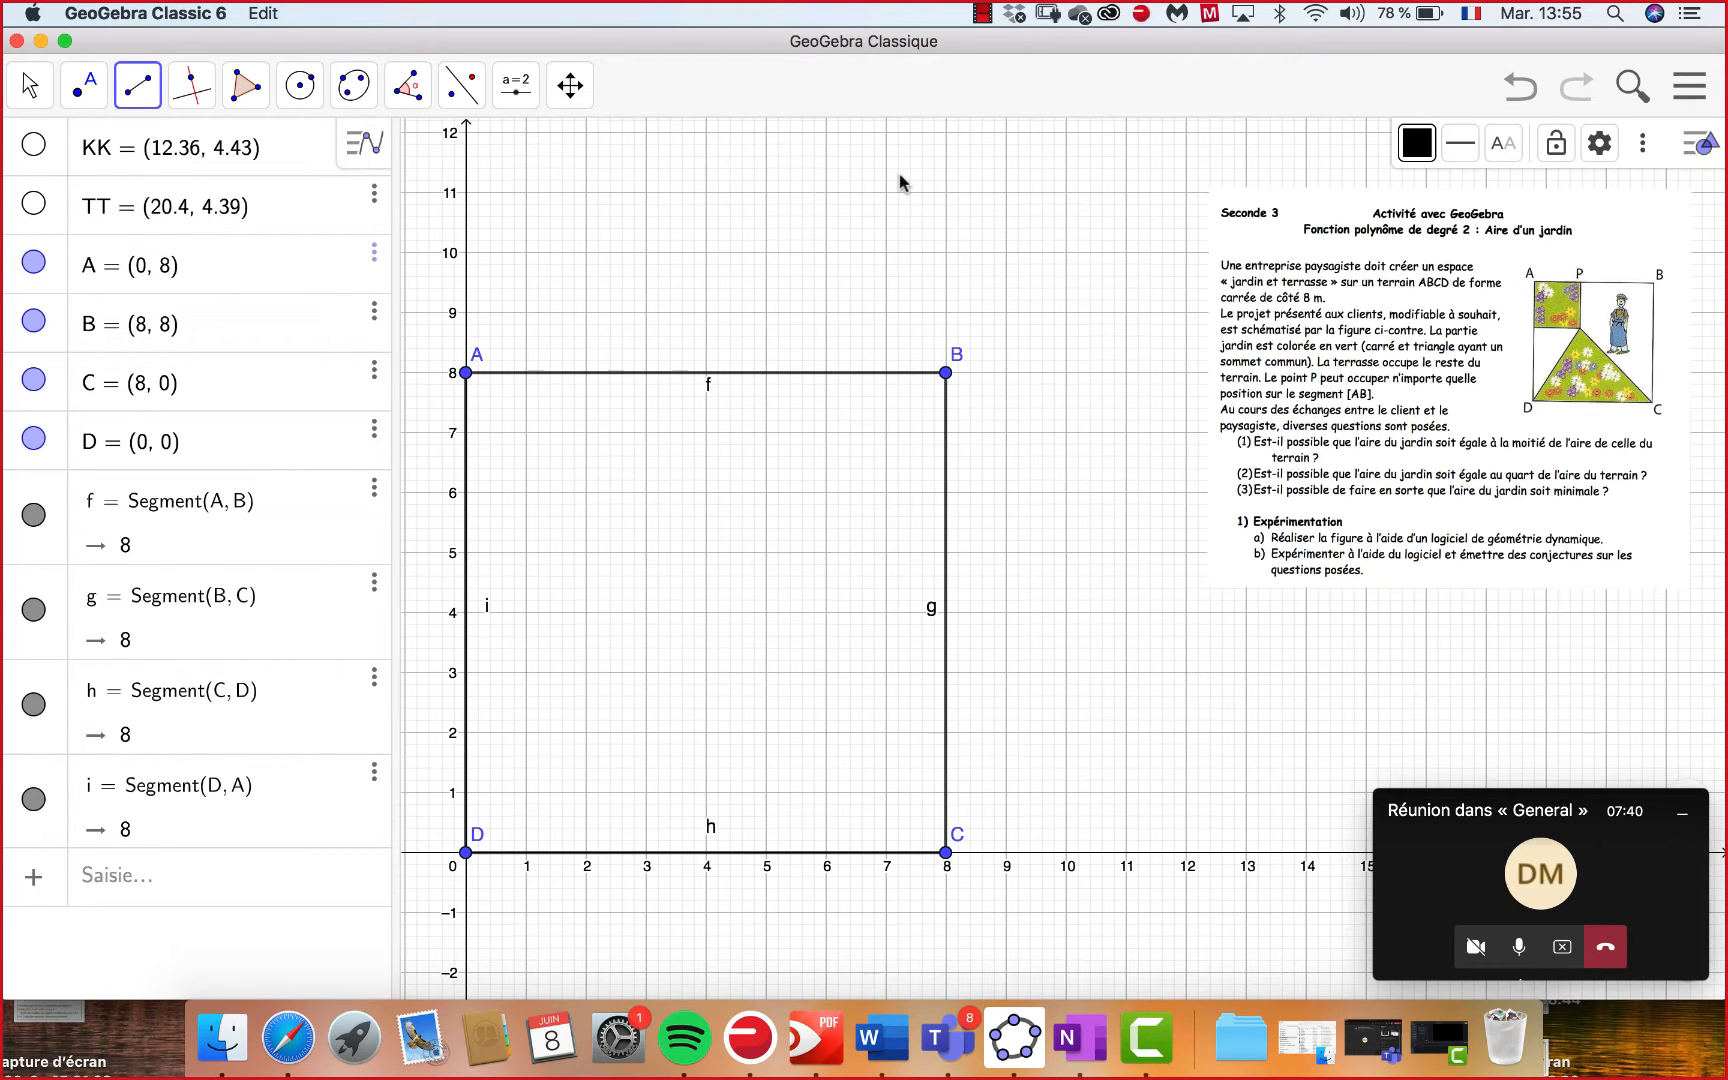
Create a number slider a above the square, ranging from 0 to 8 with an increment of 0.01.
{"action": "left_click", "coordinate": [522, 93]}
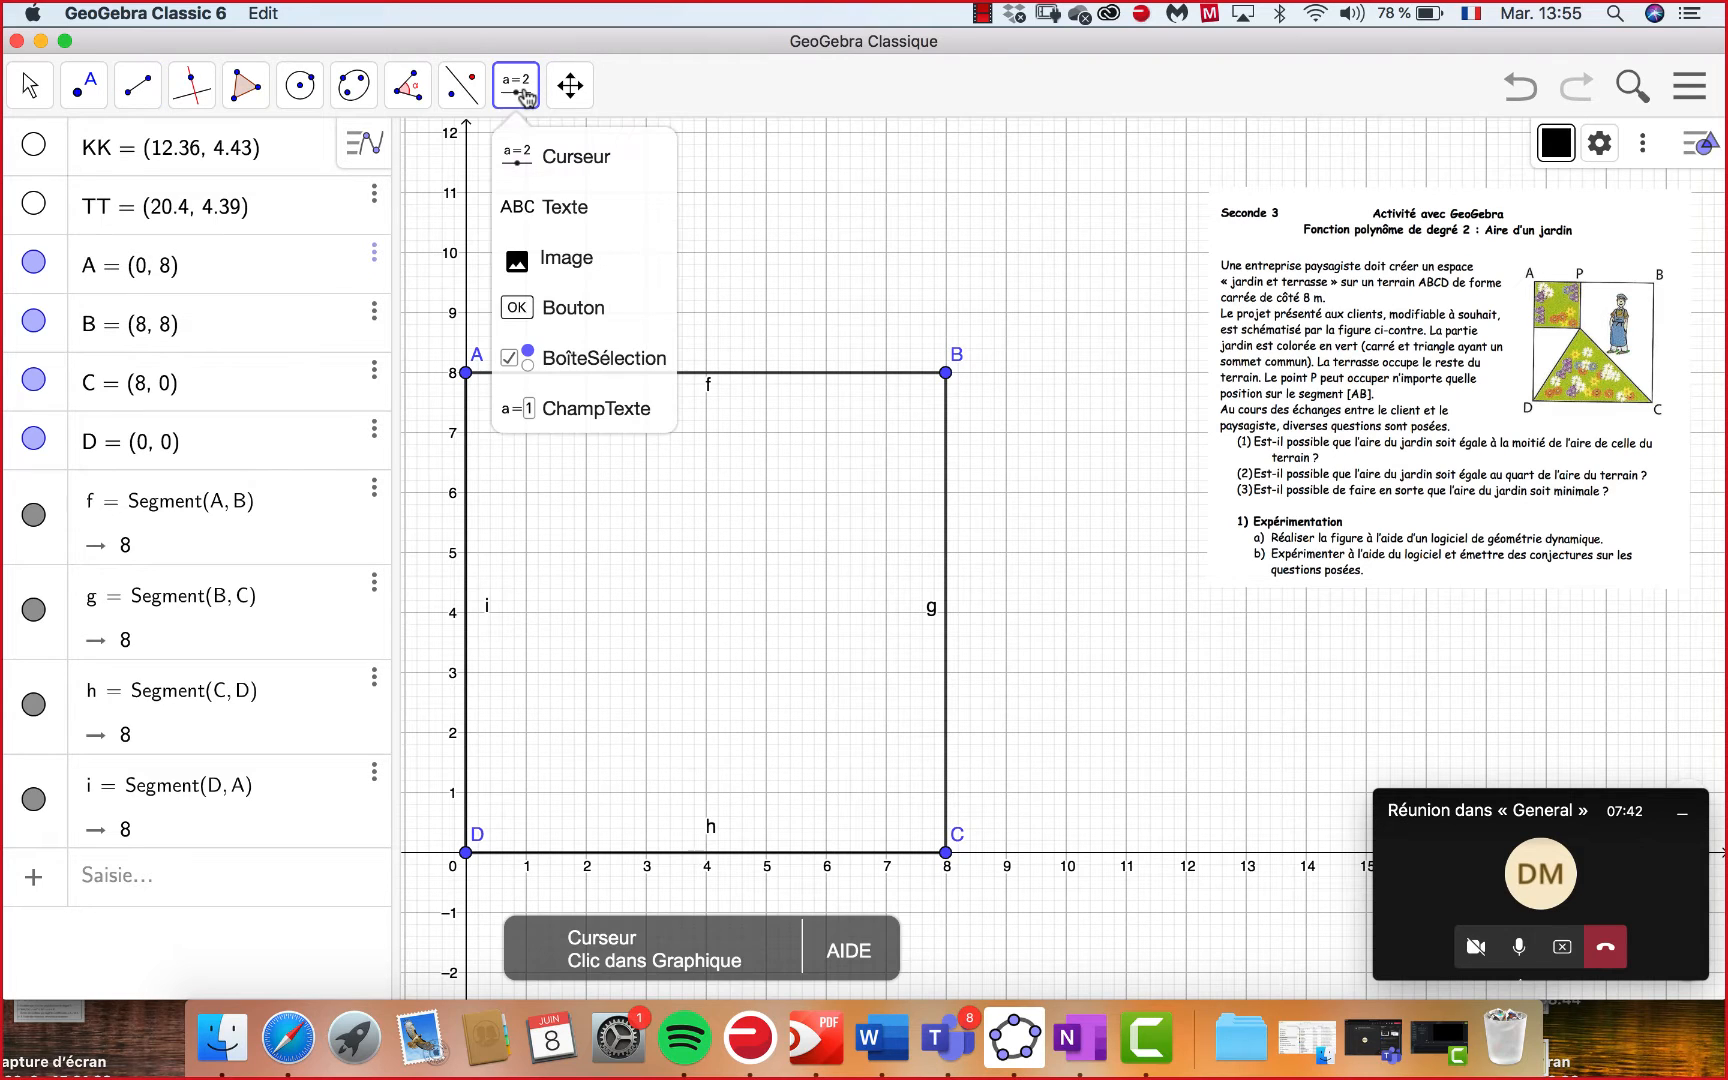
{"action": "left_click", "coordinate": [561, 157]}
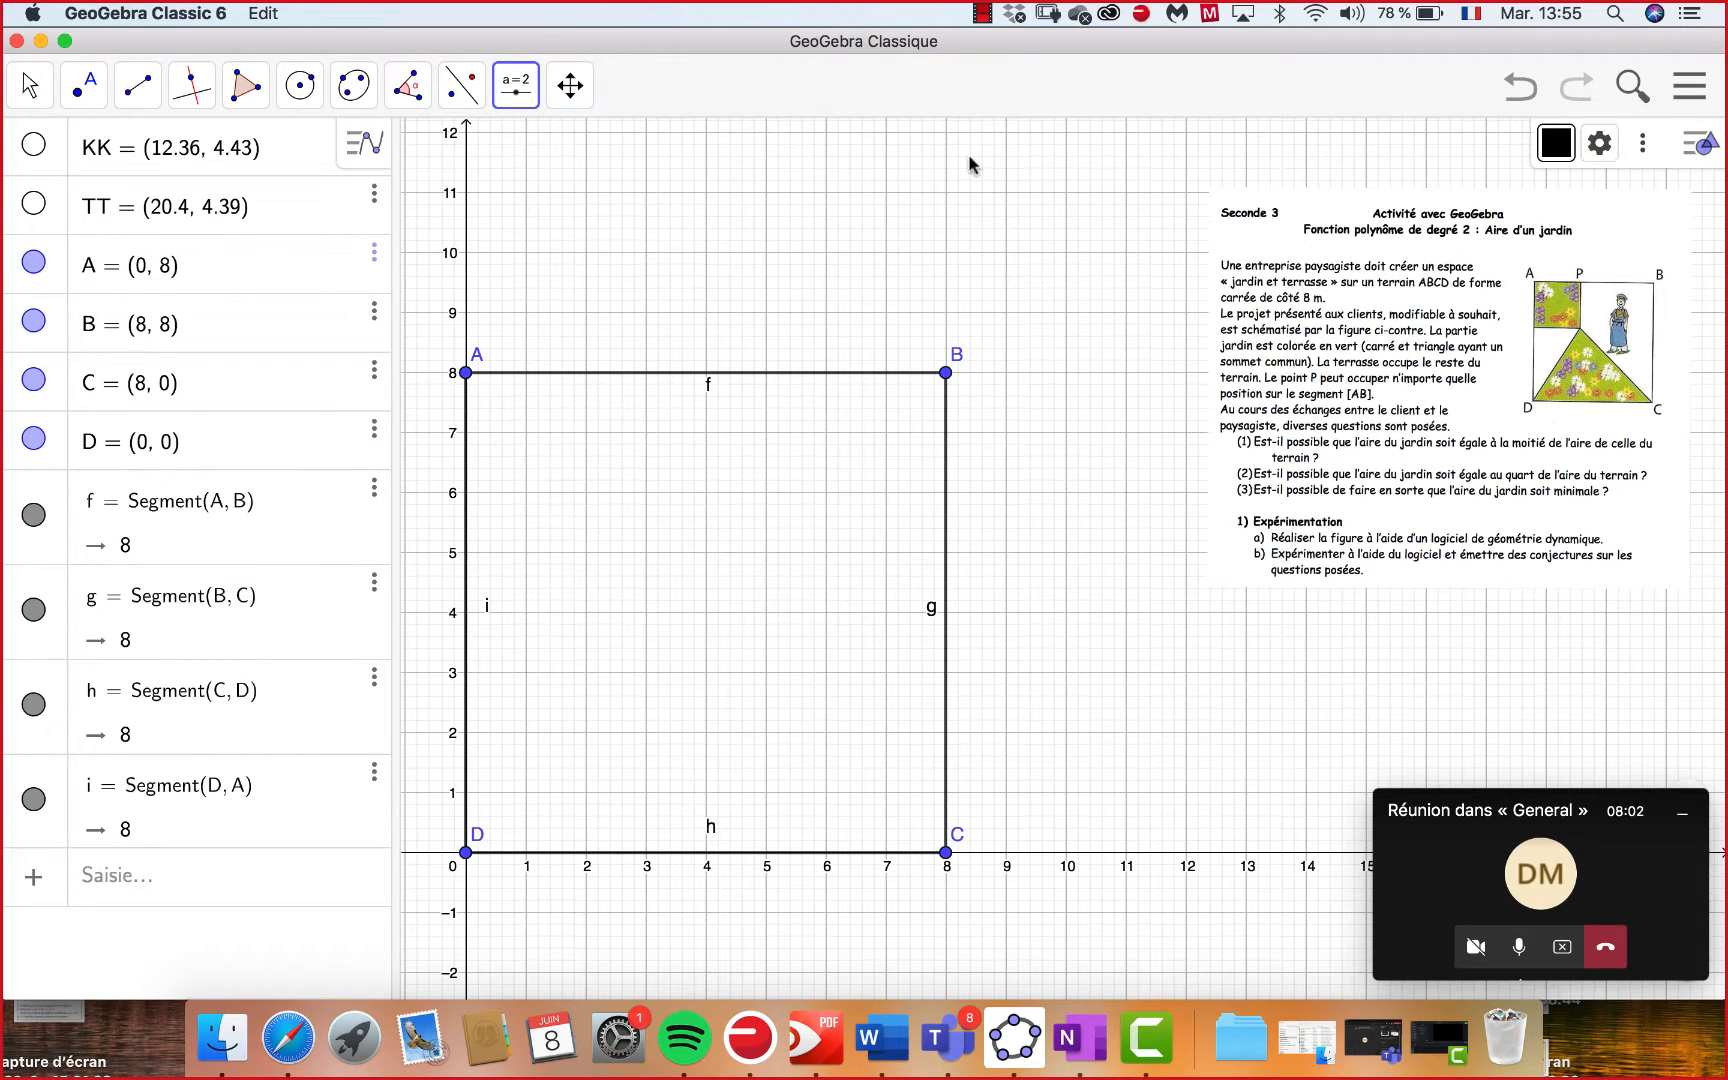
{"action": "left_click", "coordinate": [769, 194]}
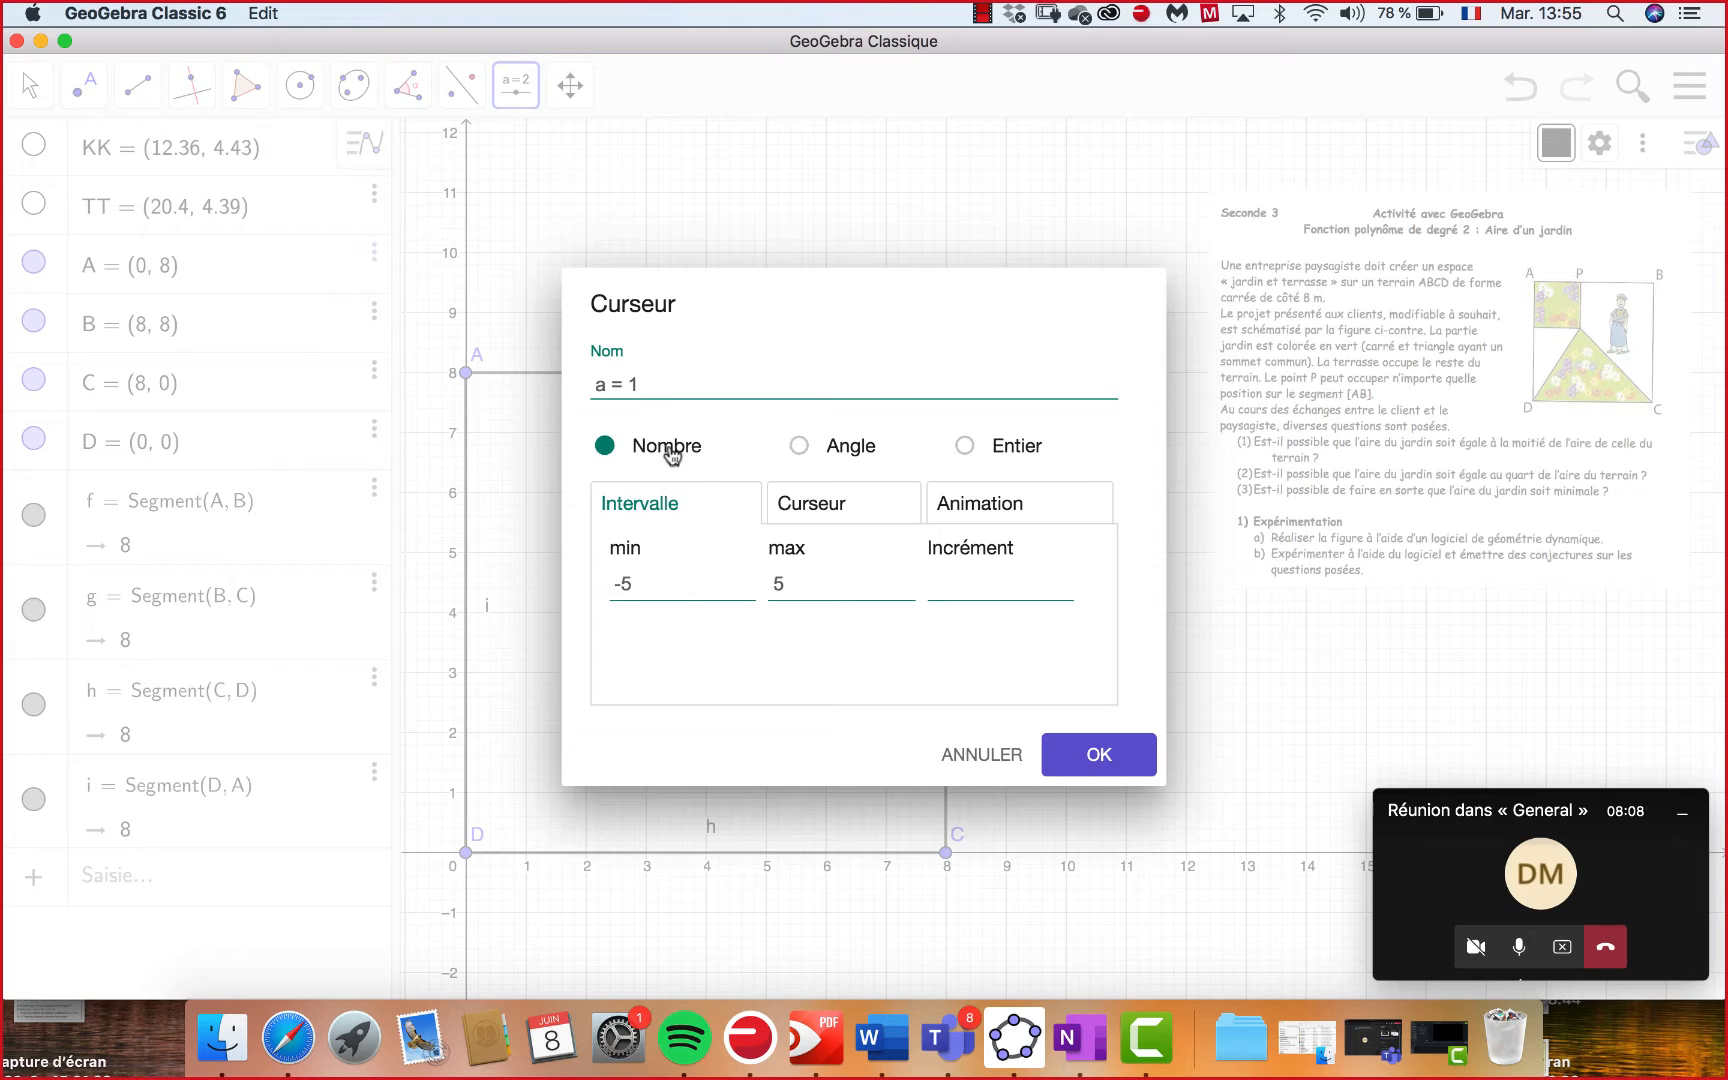
{"action": "left_click", "coordinate": [640, 582]}
{"action": "key", "text": "BackSpace"}
{"action": "key", "text": "BackSpace"}
{"action": "type", "text": "0"}
{"action": "left_click", "coordinate": [788, 583]}
{"action": "key", "text": "BackSpace"}
{"action": "type", "text": "8"}
{"action": "left_click", "coordinate": [948, 582]}
{"action": "type", "text": "0.01"}
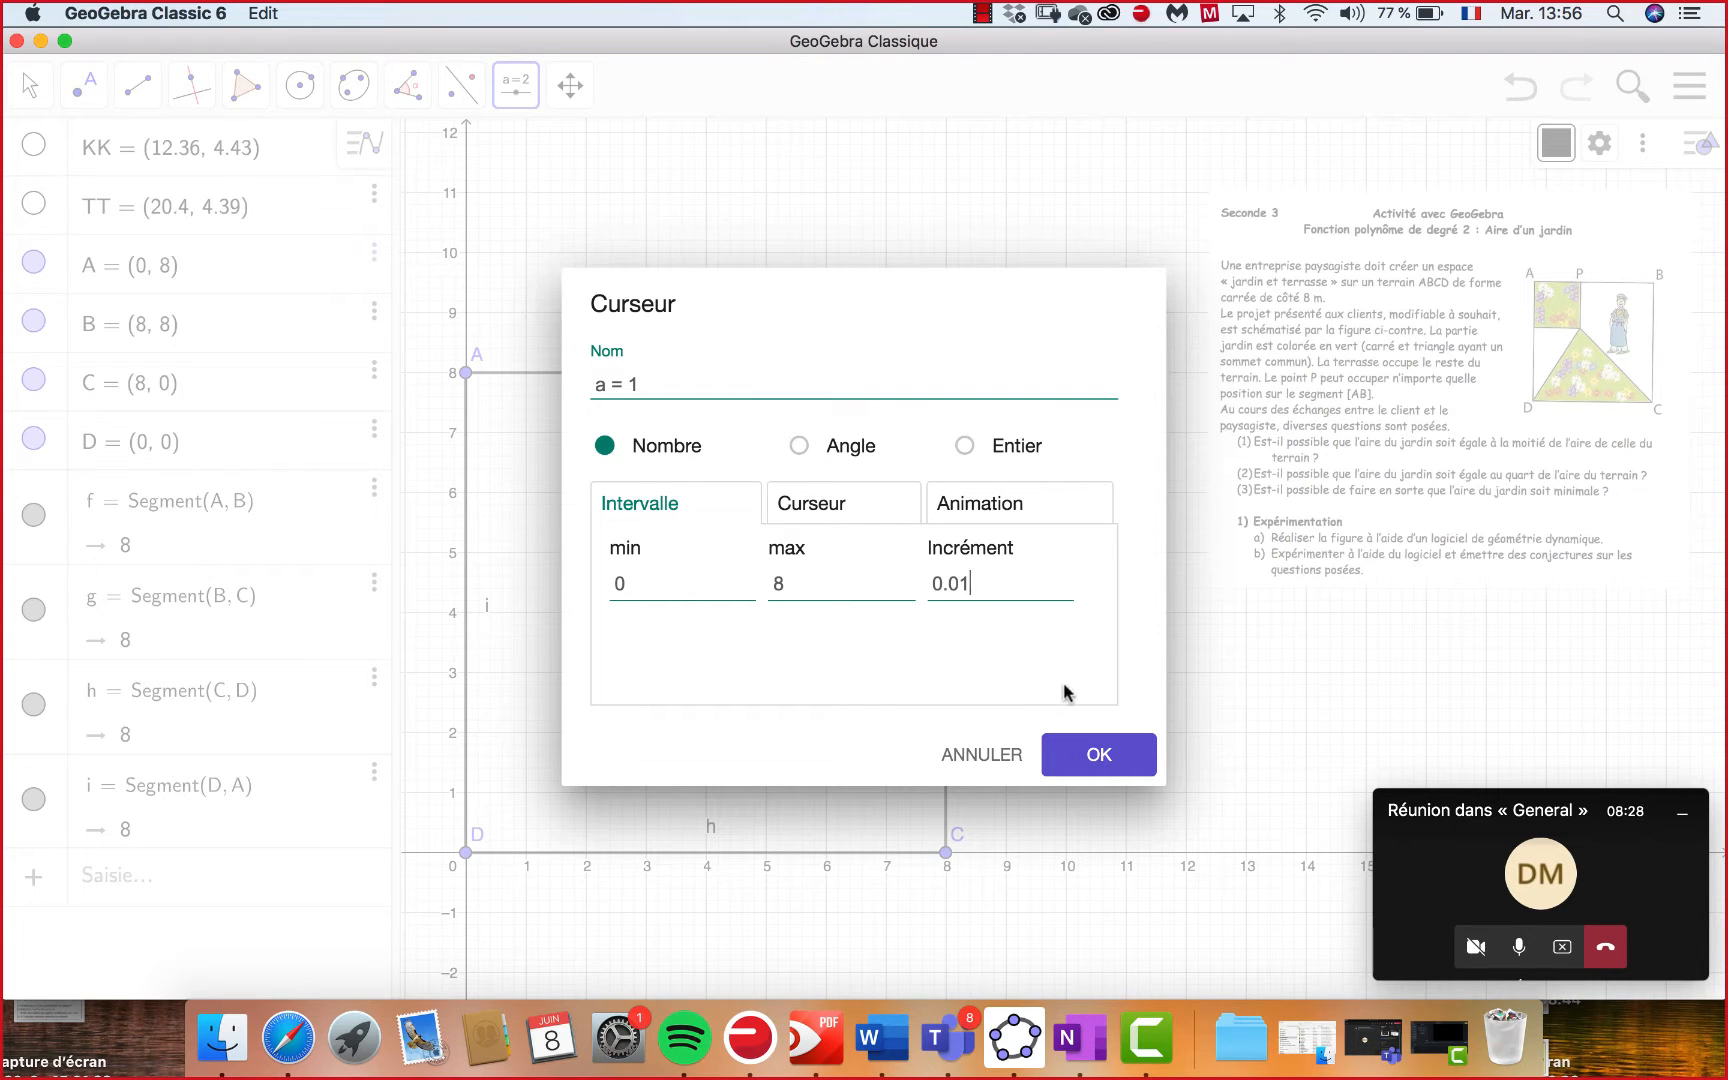
{"action": "left_click", "coordinate": [1097, 757]}
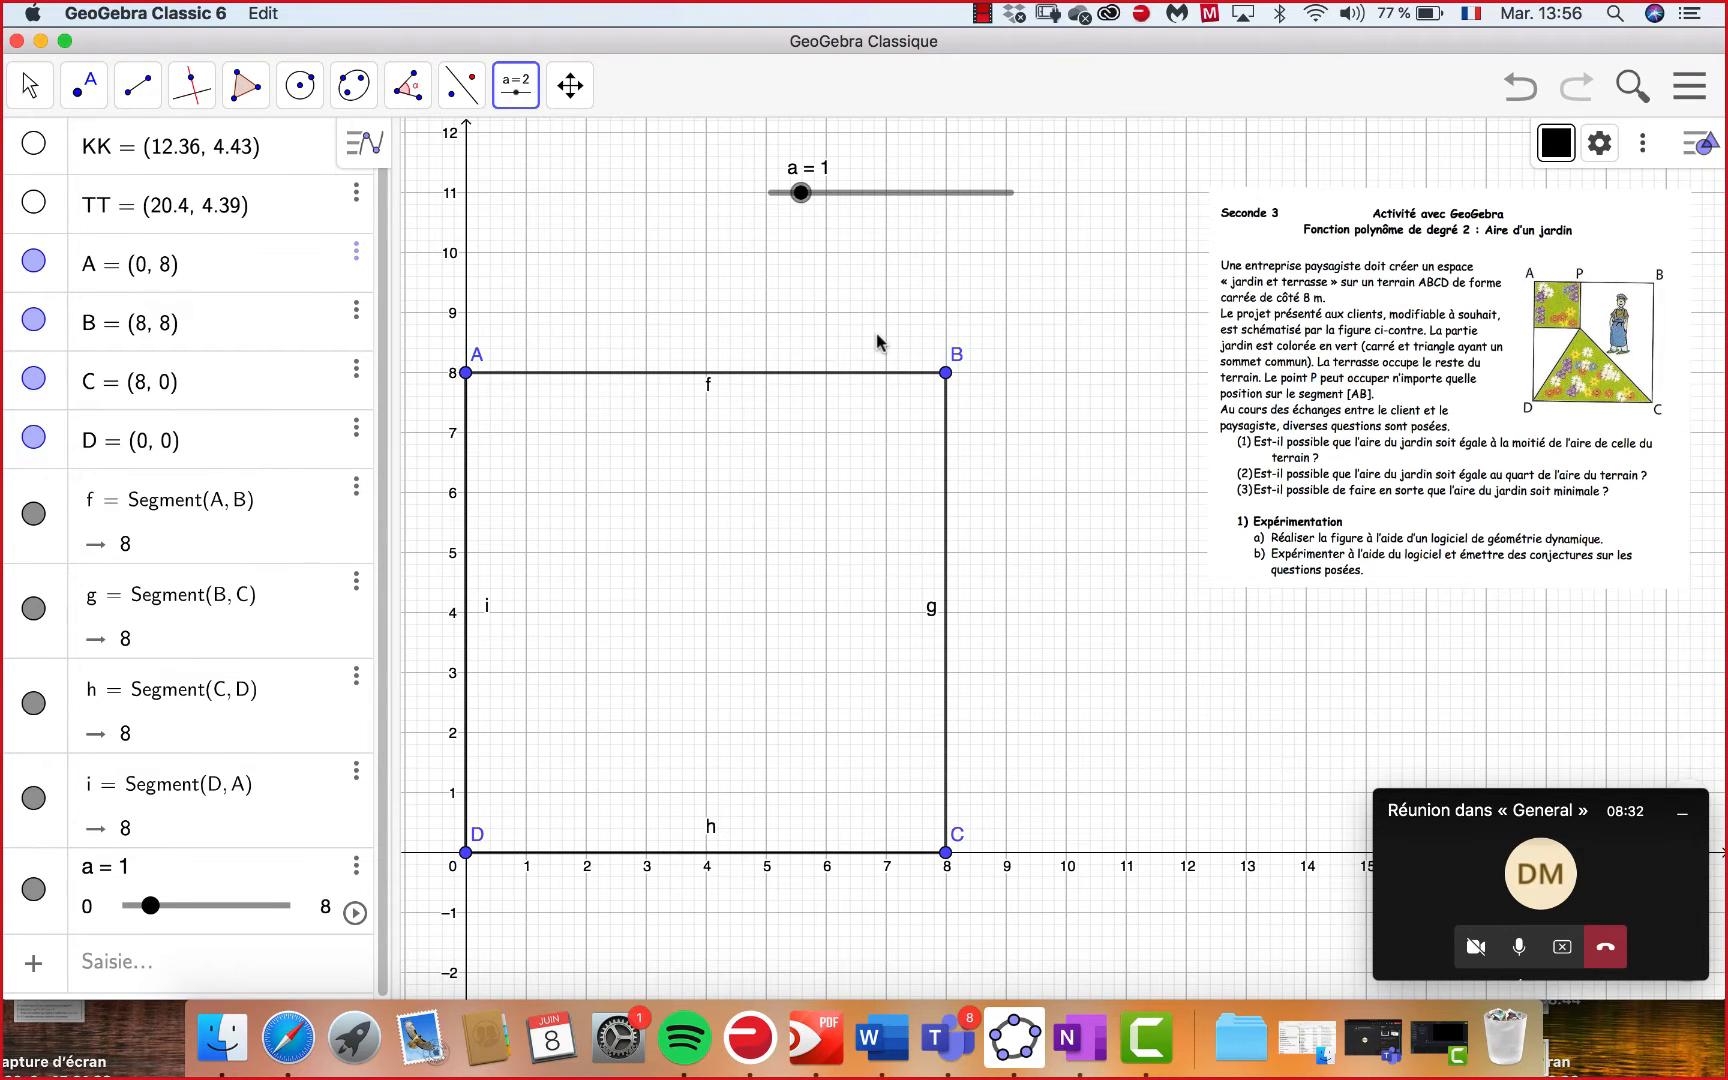
Define point P = (a, 8) on side AB and move it along by setting slider a to about 3.72.
{"action": "left_click", "coordinate": [142, 962]}
{"action": "type", "text": "P"}
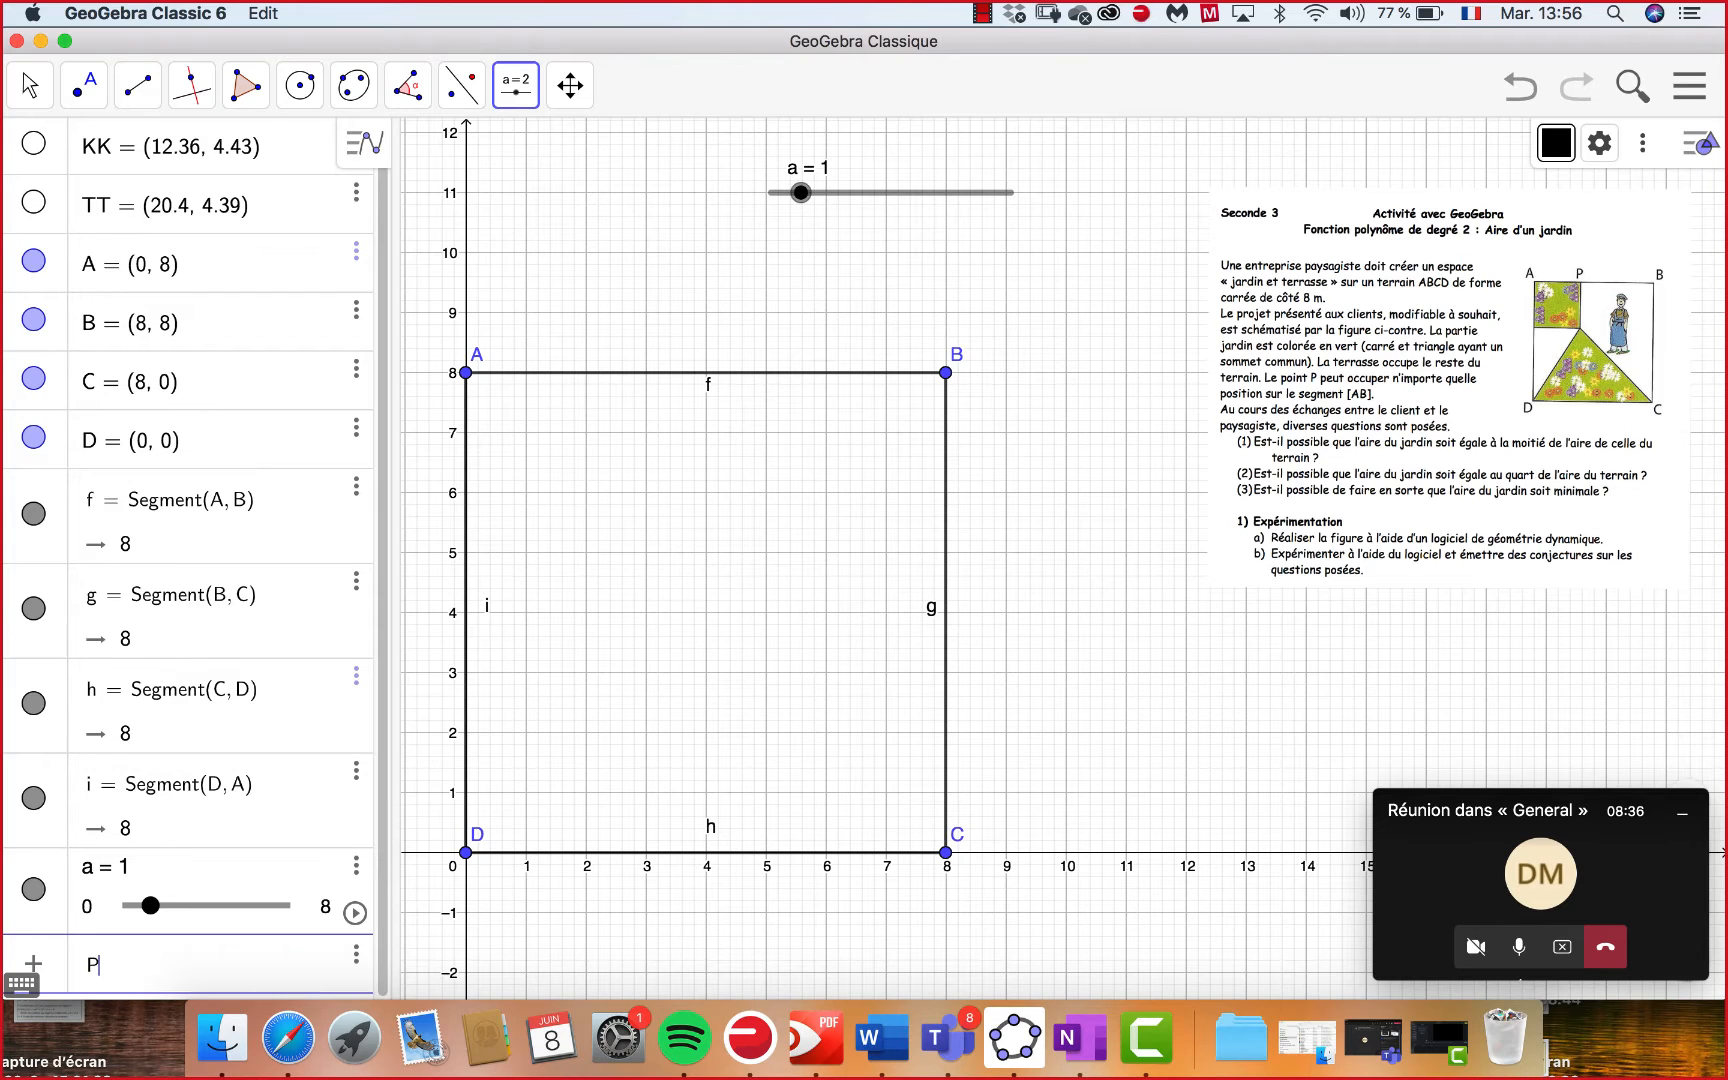
{"action": "type", "text": " = "}
{"action": "type", "text": "(a"}
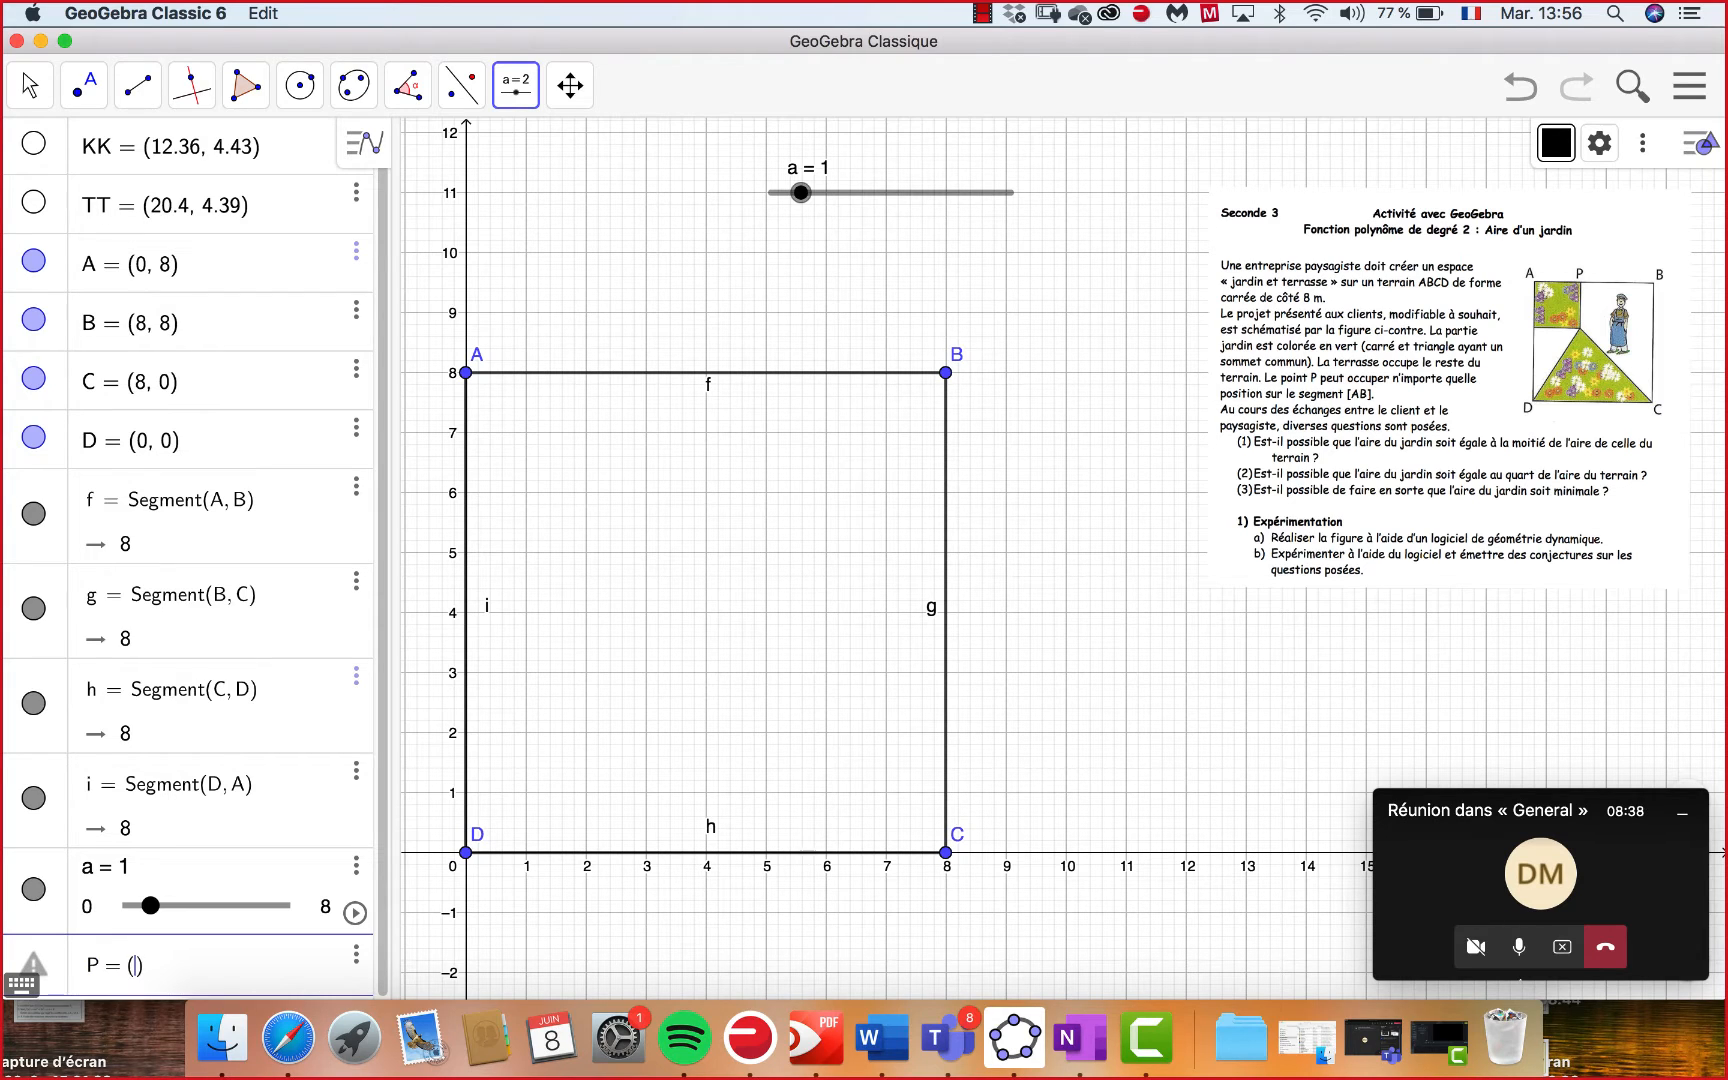
{"action": "type", "text": ", "}
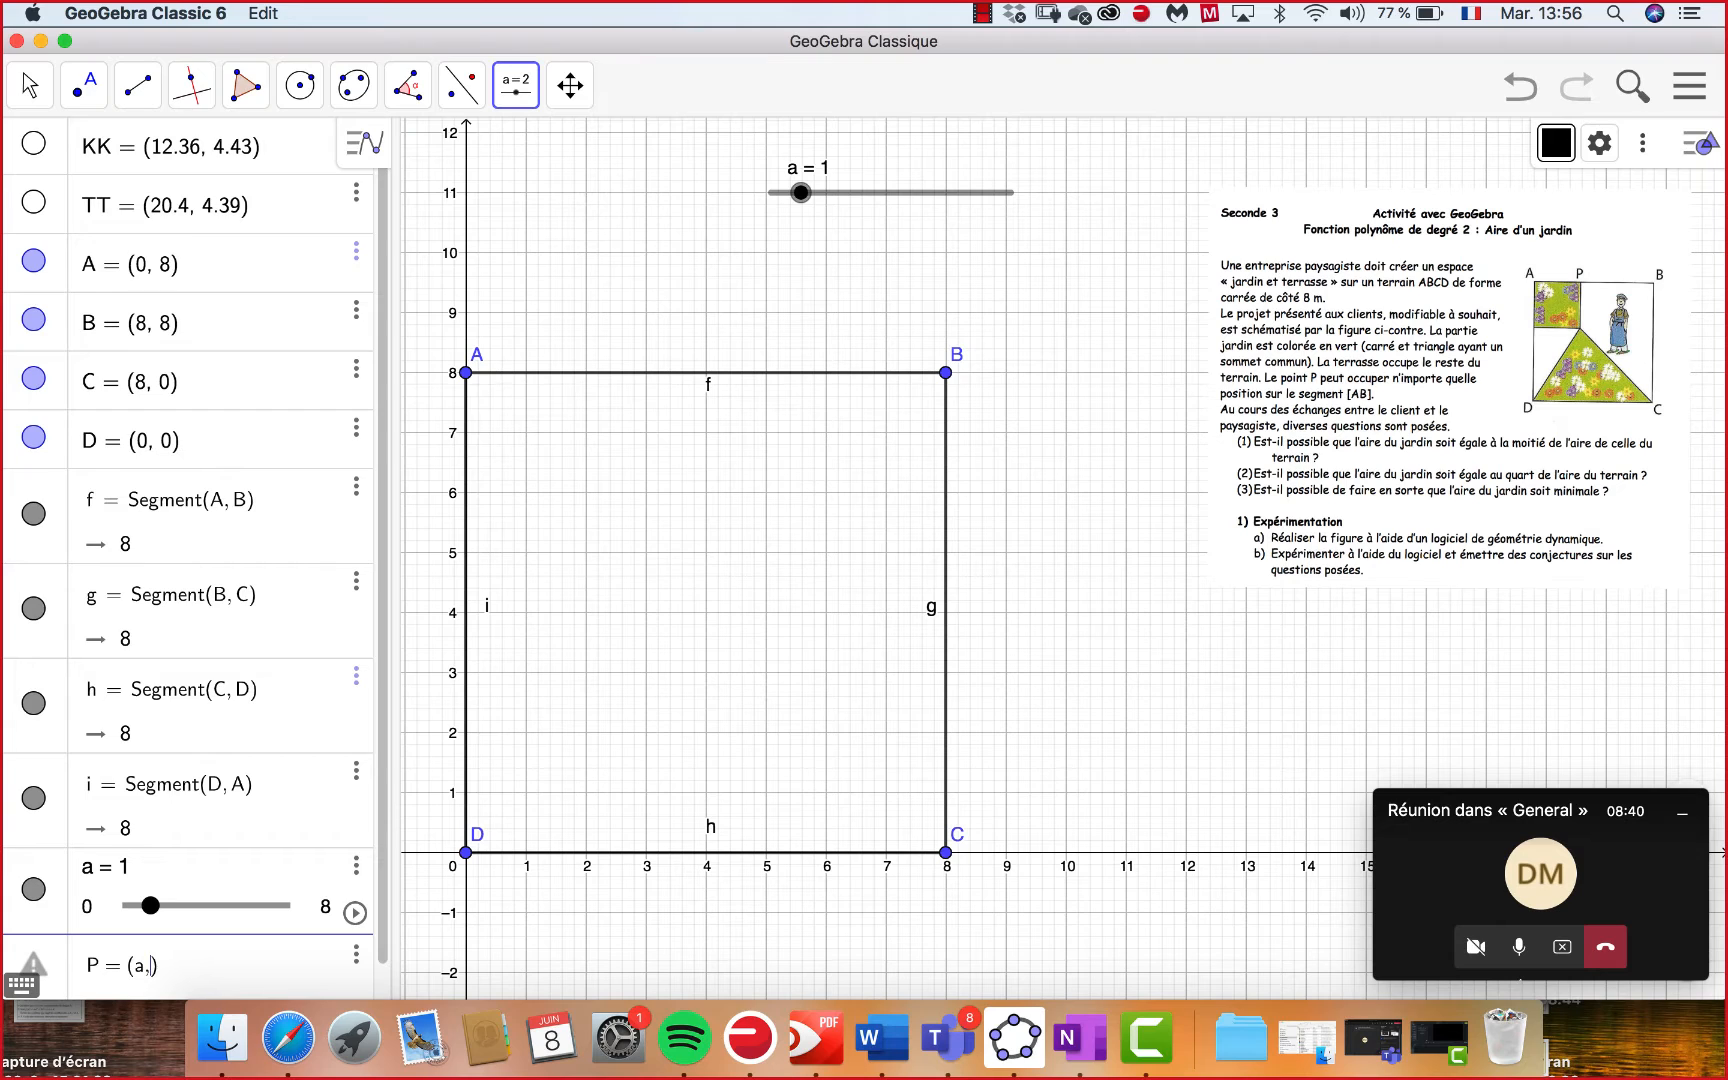
{"action": "type", "text": "8"}
{"action": "key", "text": "Return"}
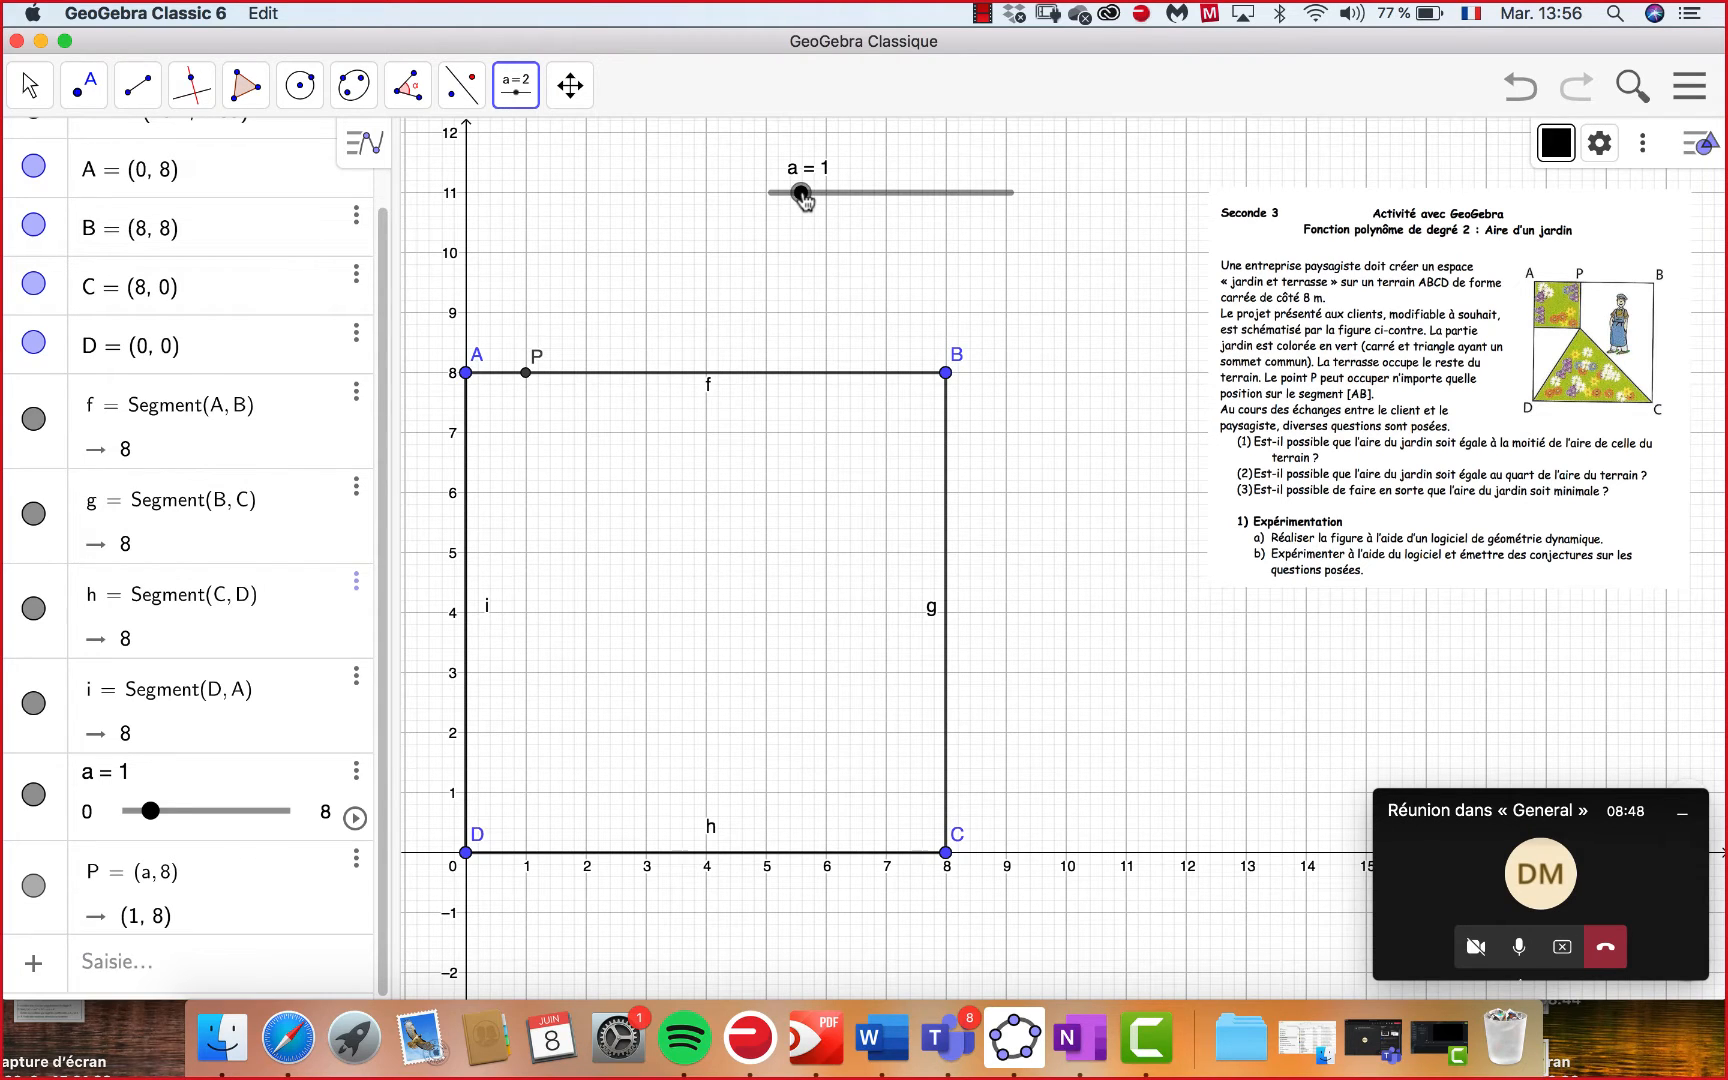
{"action": "left_click_drag", "start_coordinate": [803, 197], "coordinate": [882, 194]}
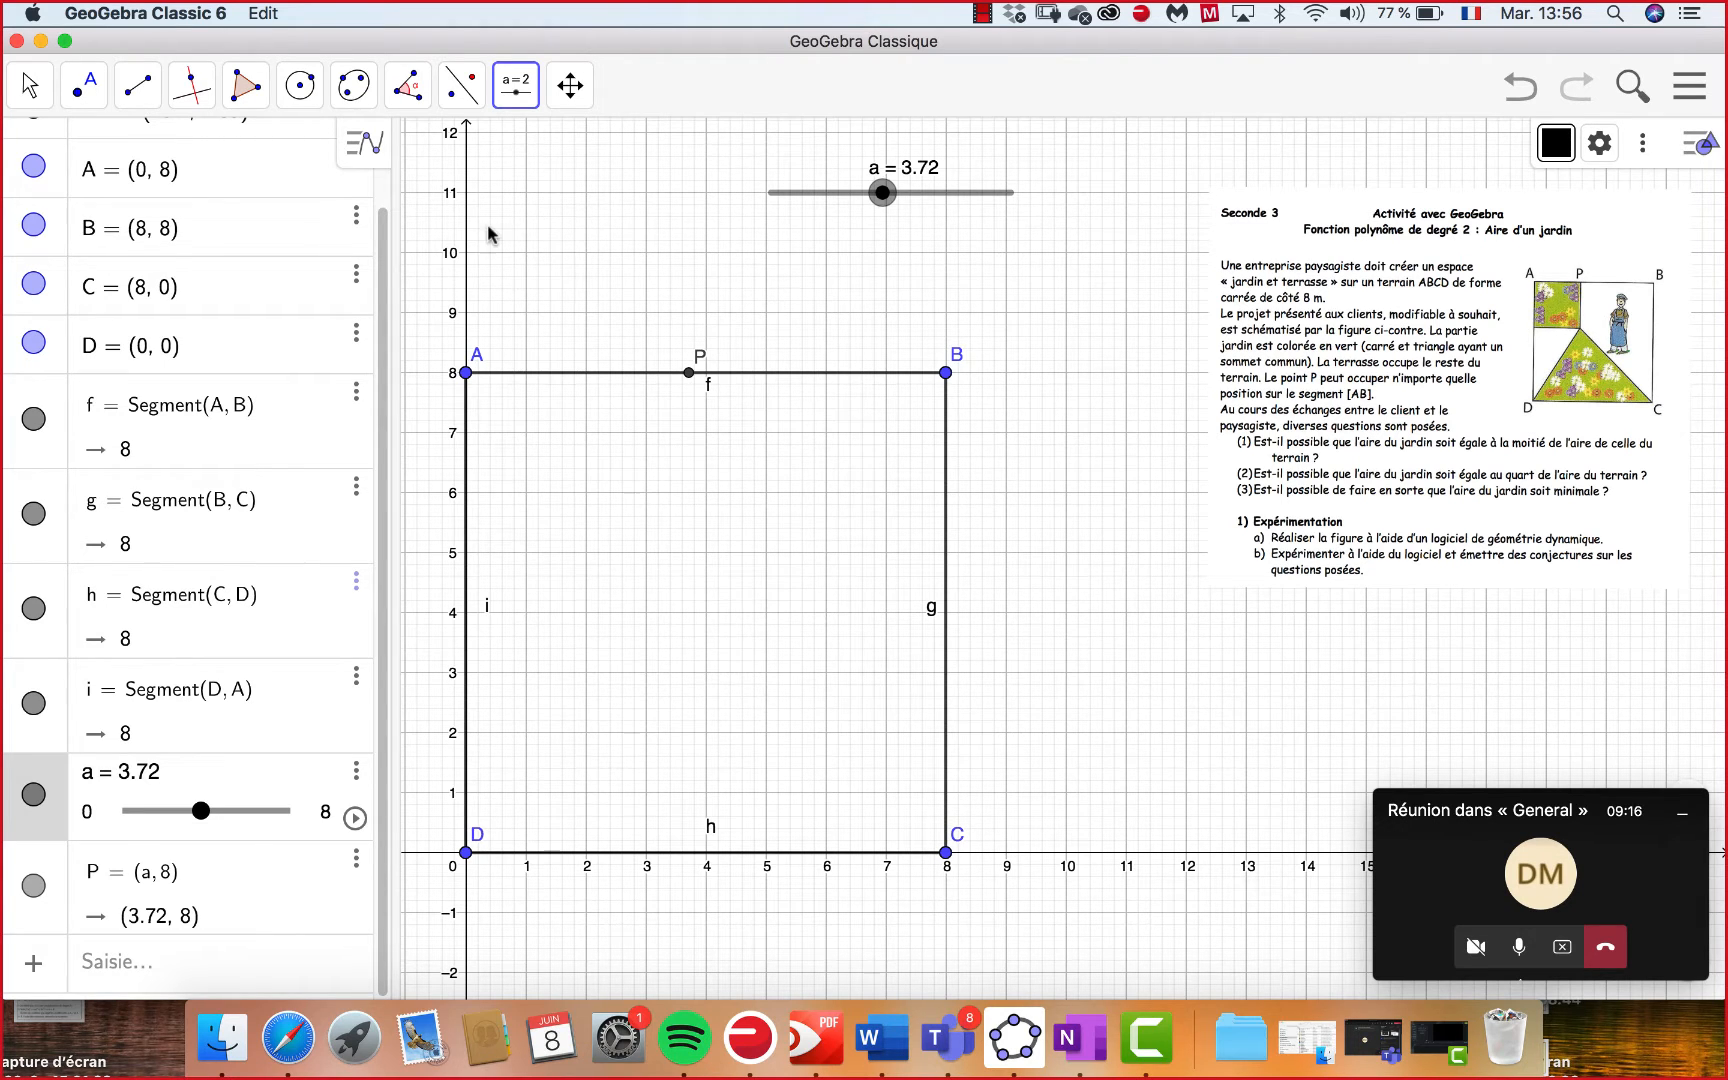
Rotate point P about A by 90° clockwise to create the garden square's corner on side AD.
{"action": "left_click", "coordinate": [421, 104]}
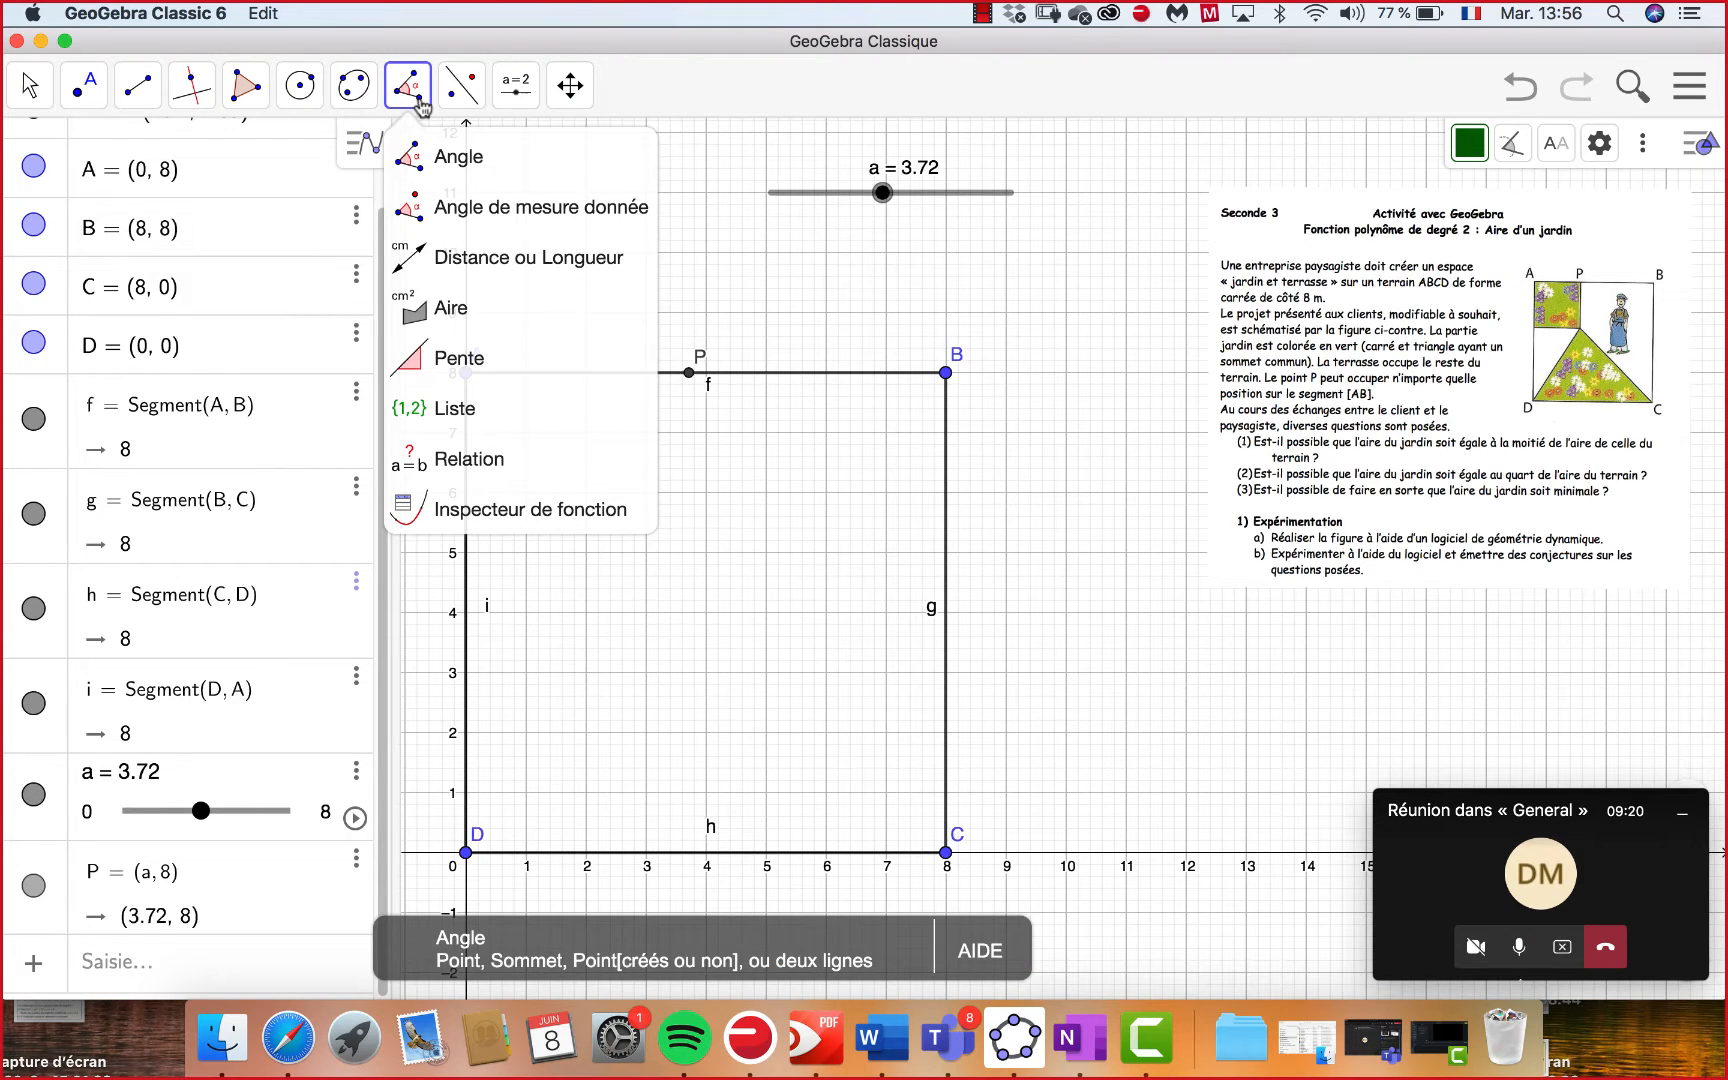
{"action": "mouse_move", "coordinate": [478, 113]}
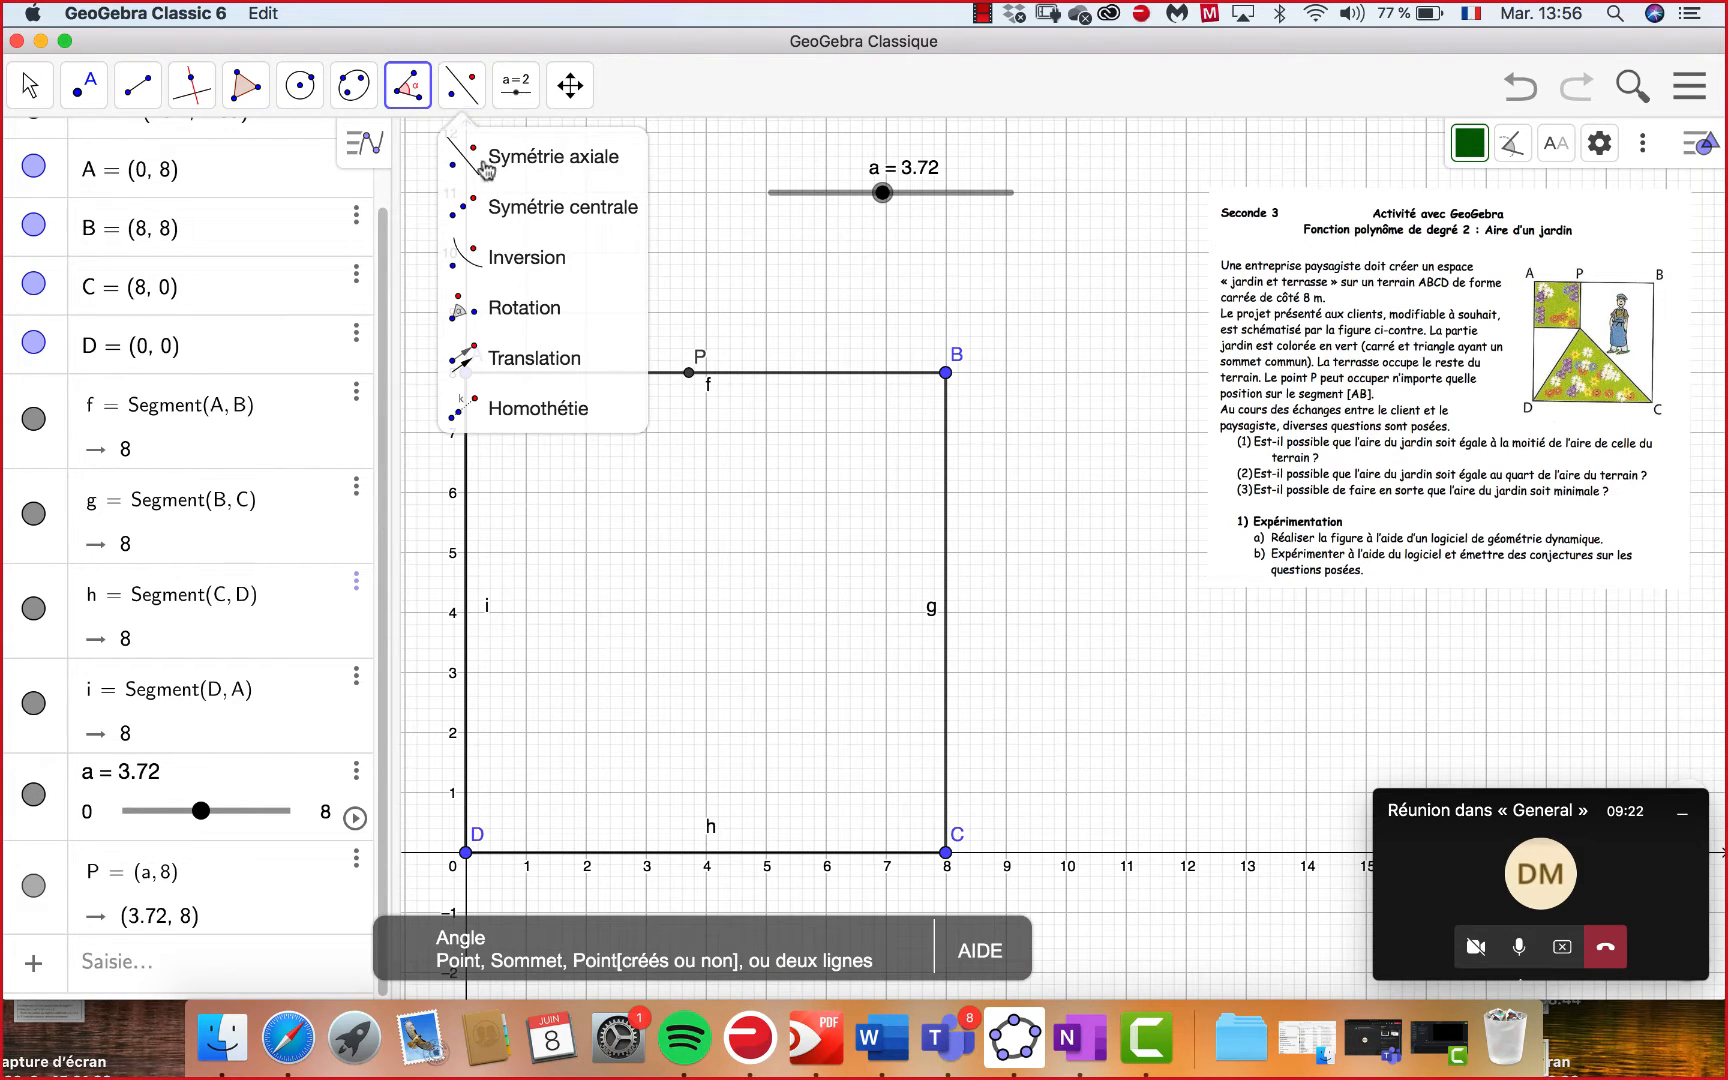
{"action": "left_click", "coordinate": [509, 312]}
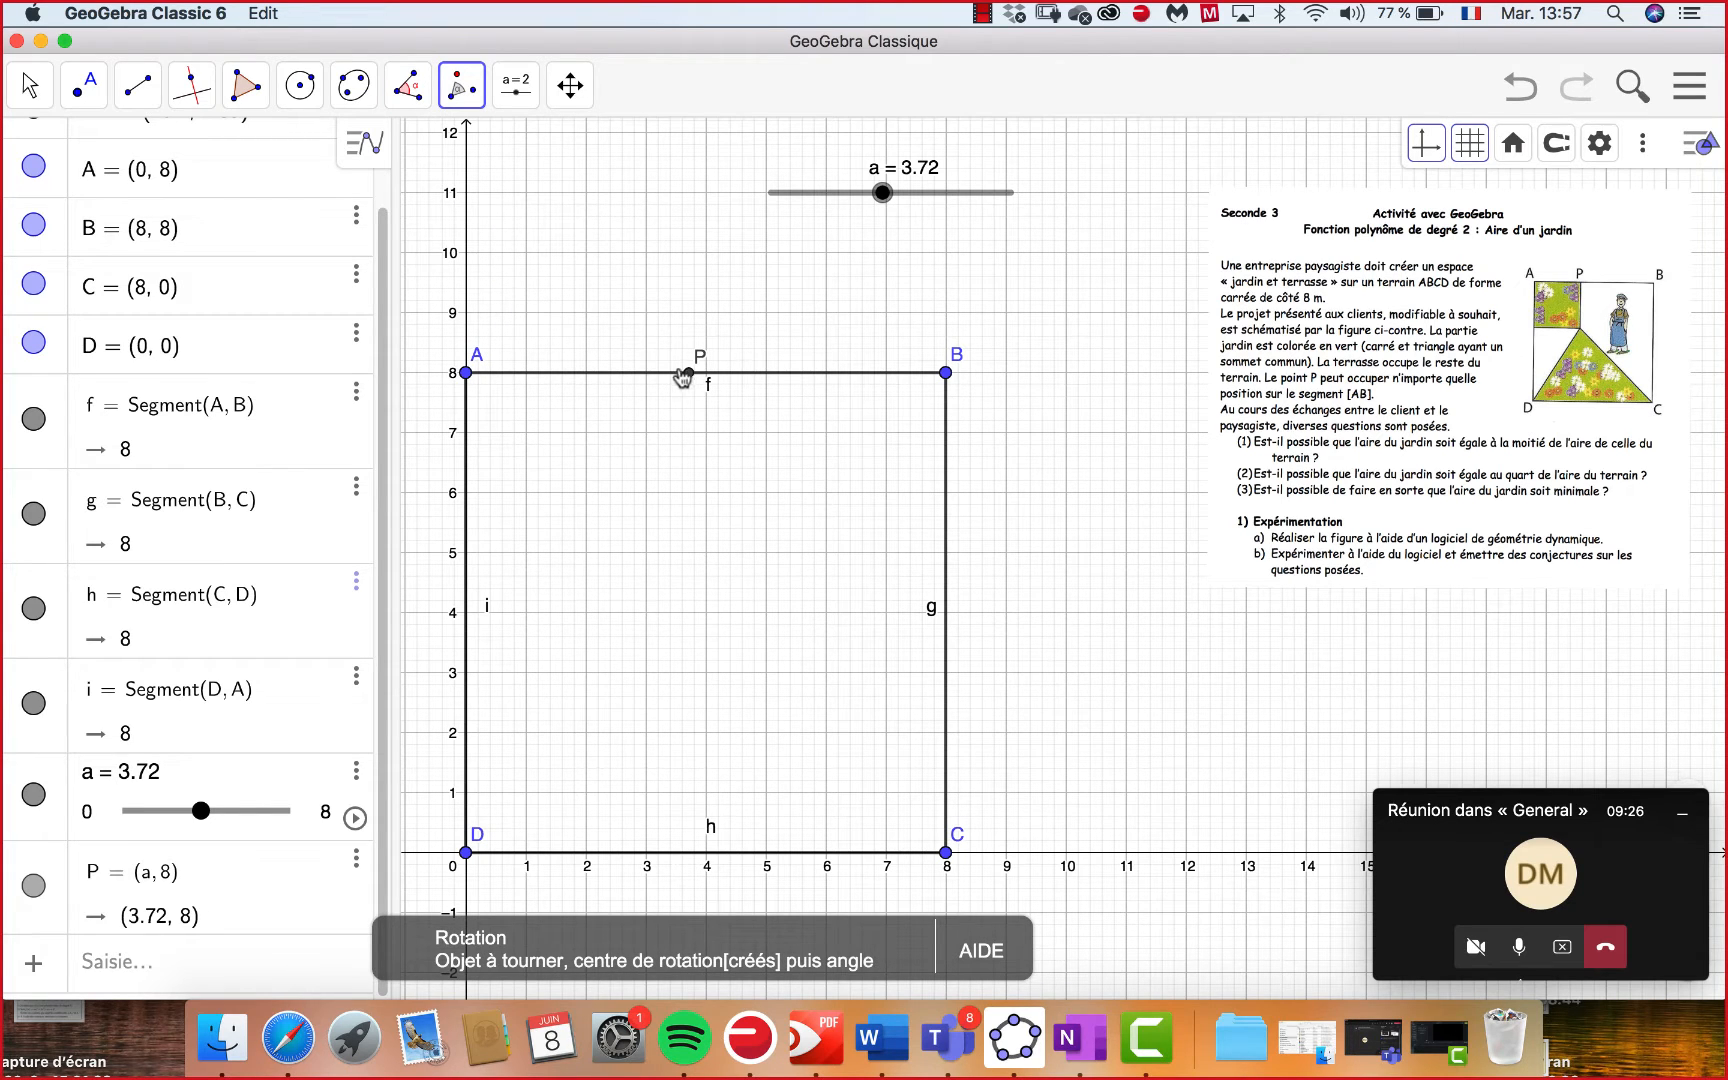
{"action": "left_click", "coordinate": [689, 376]}
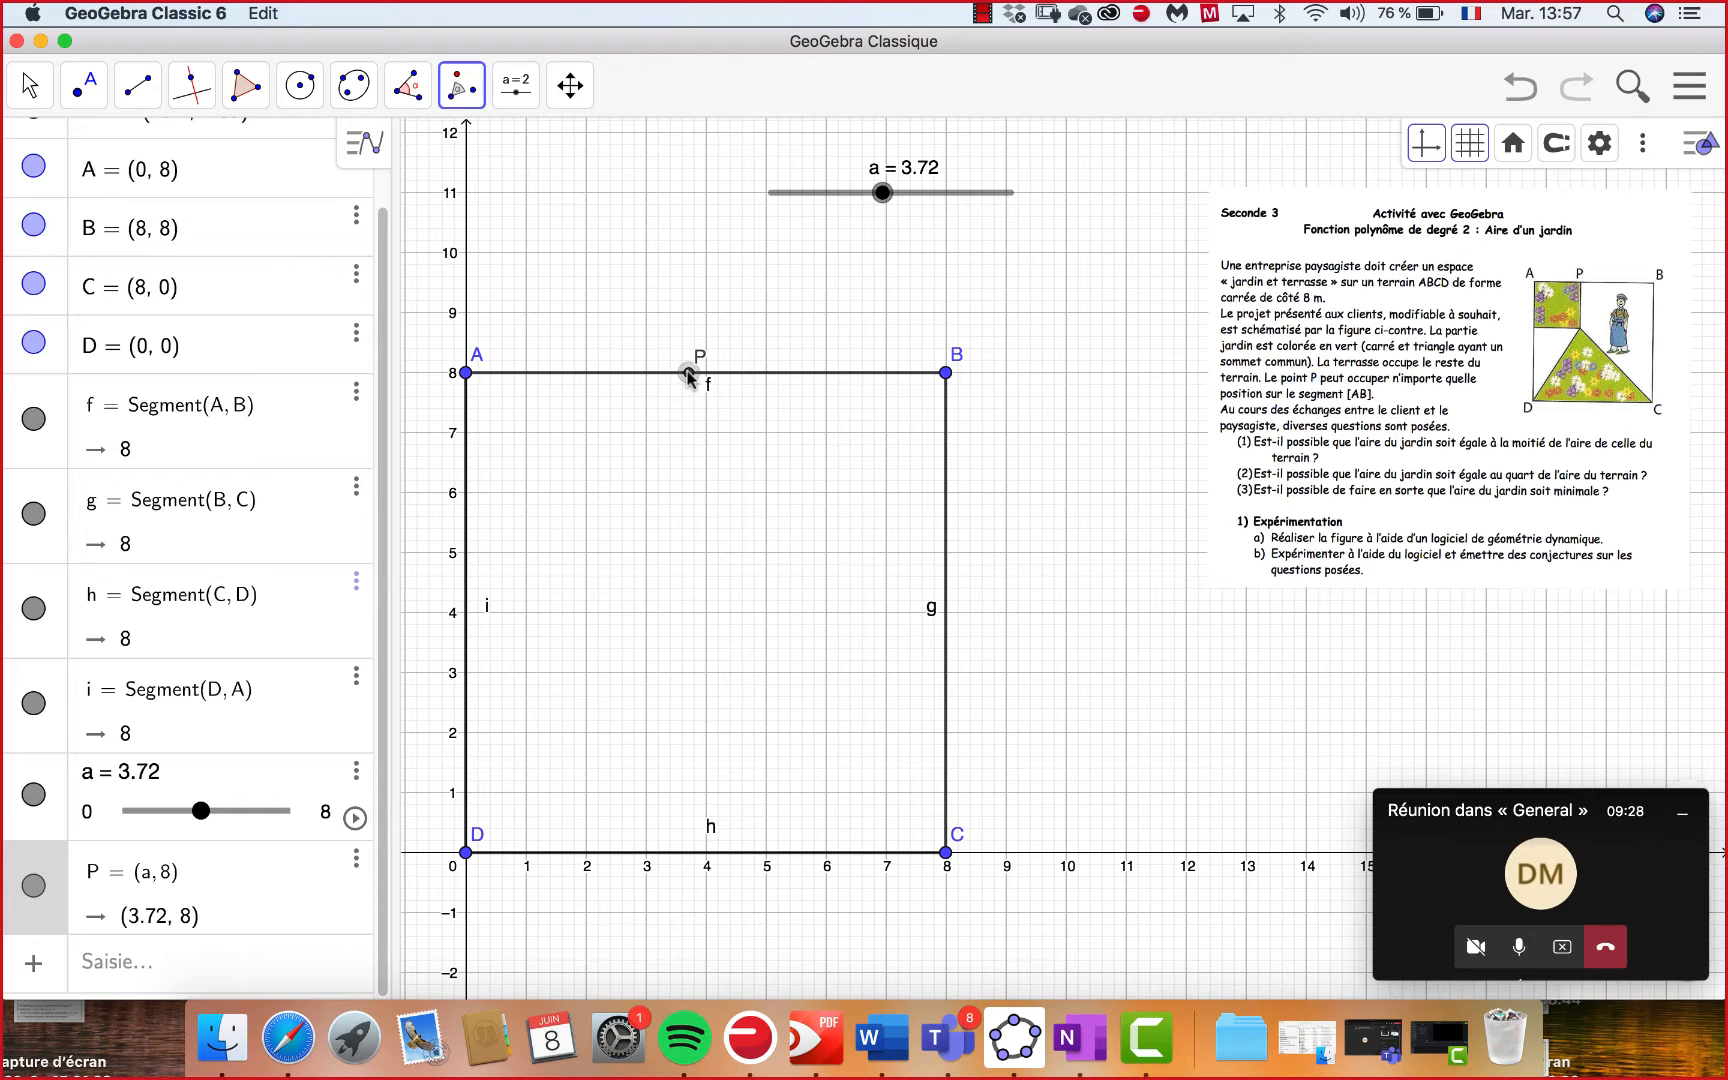
{"action": "left_click", "coordinate": [466, 373]}
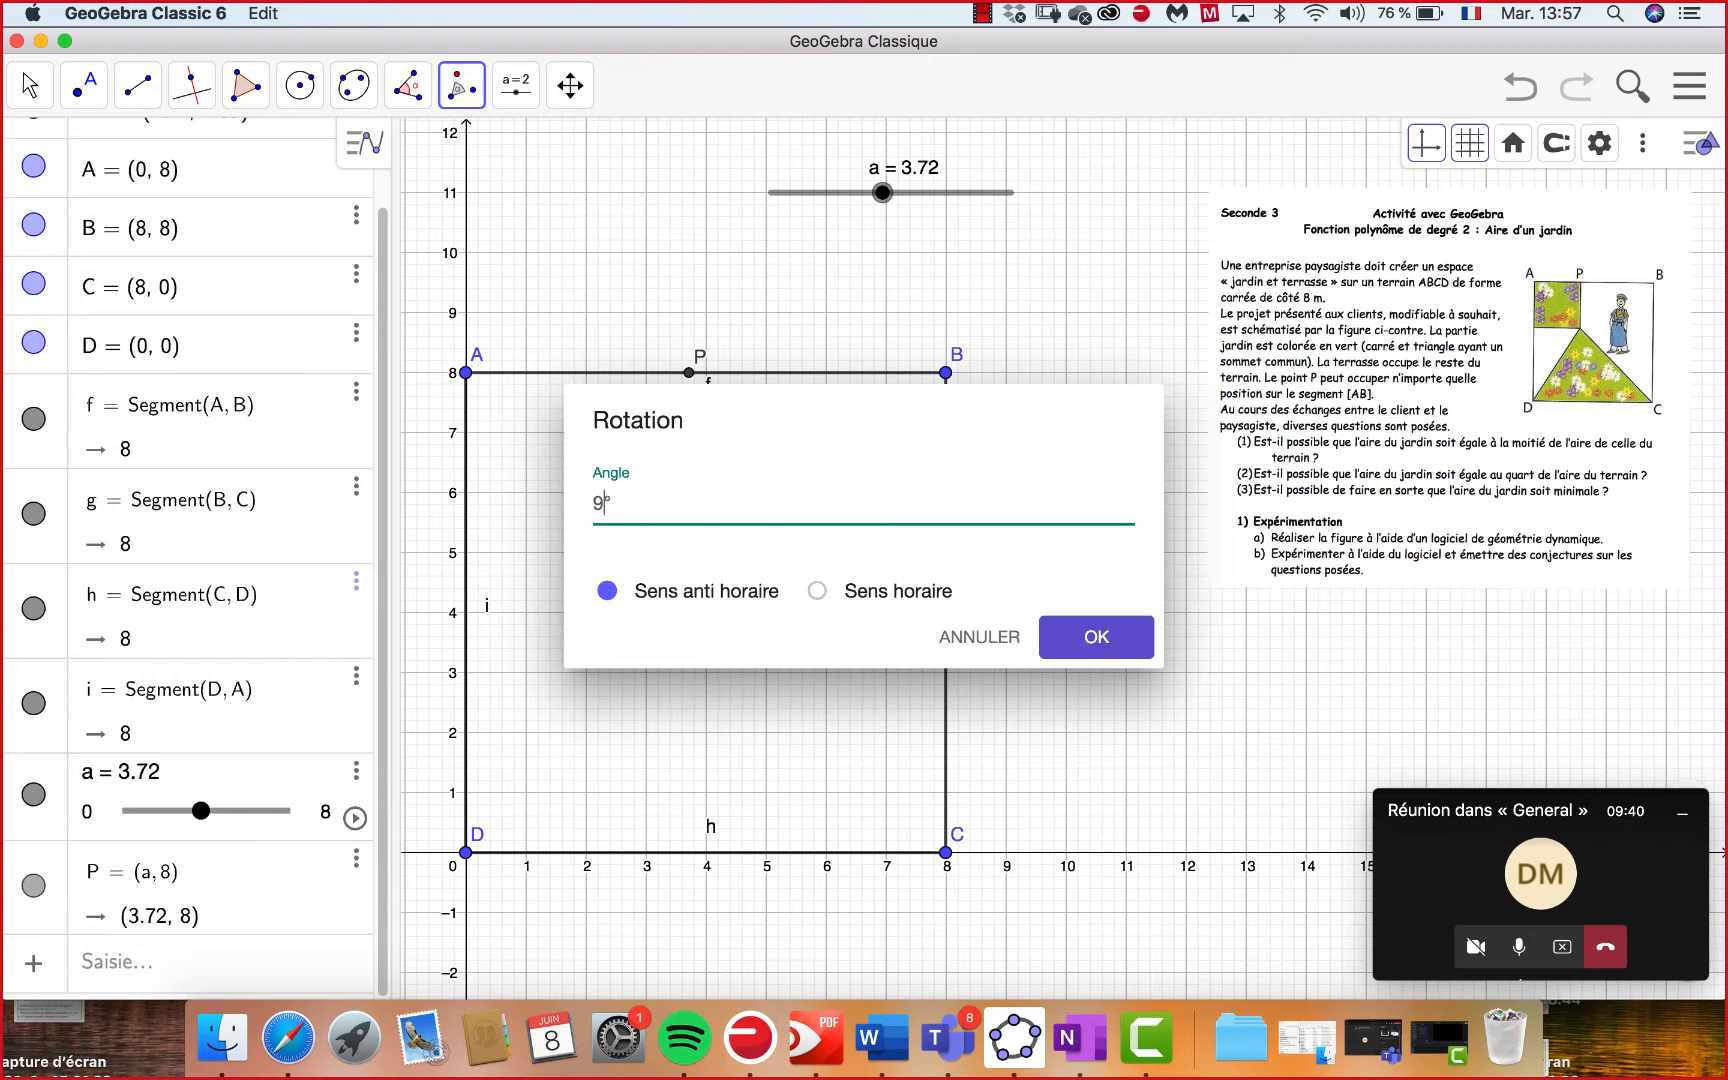
{"action": "left_click", "coordinate": [817, 590]}
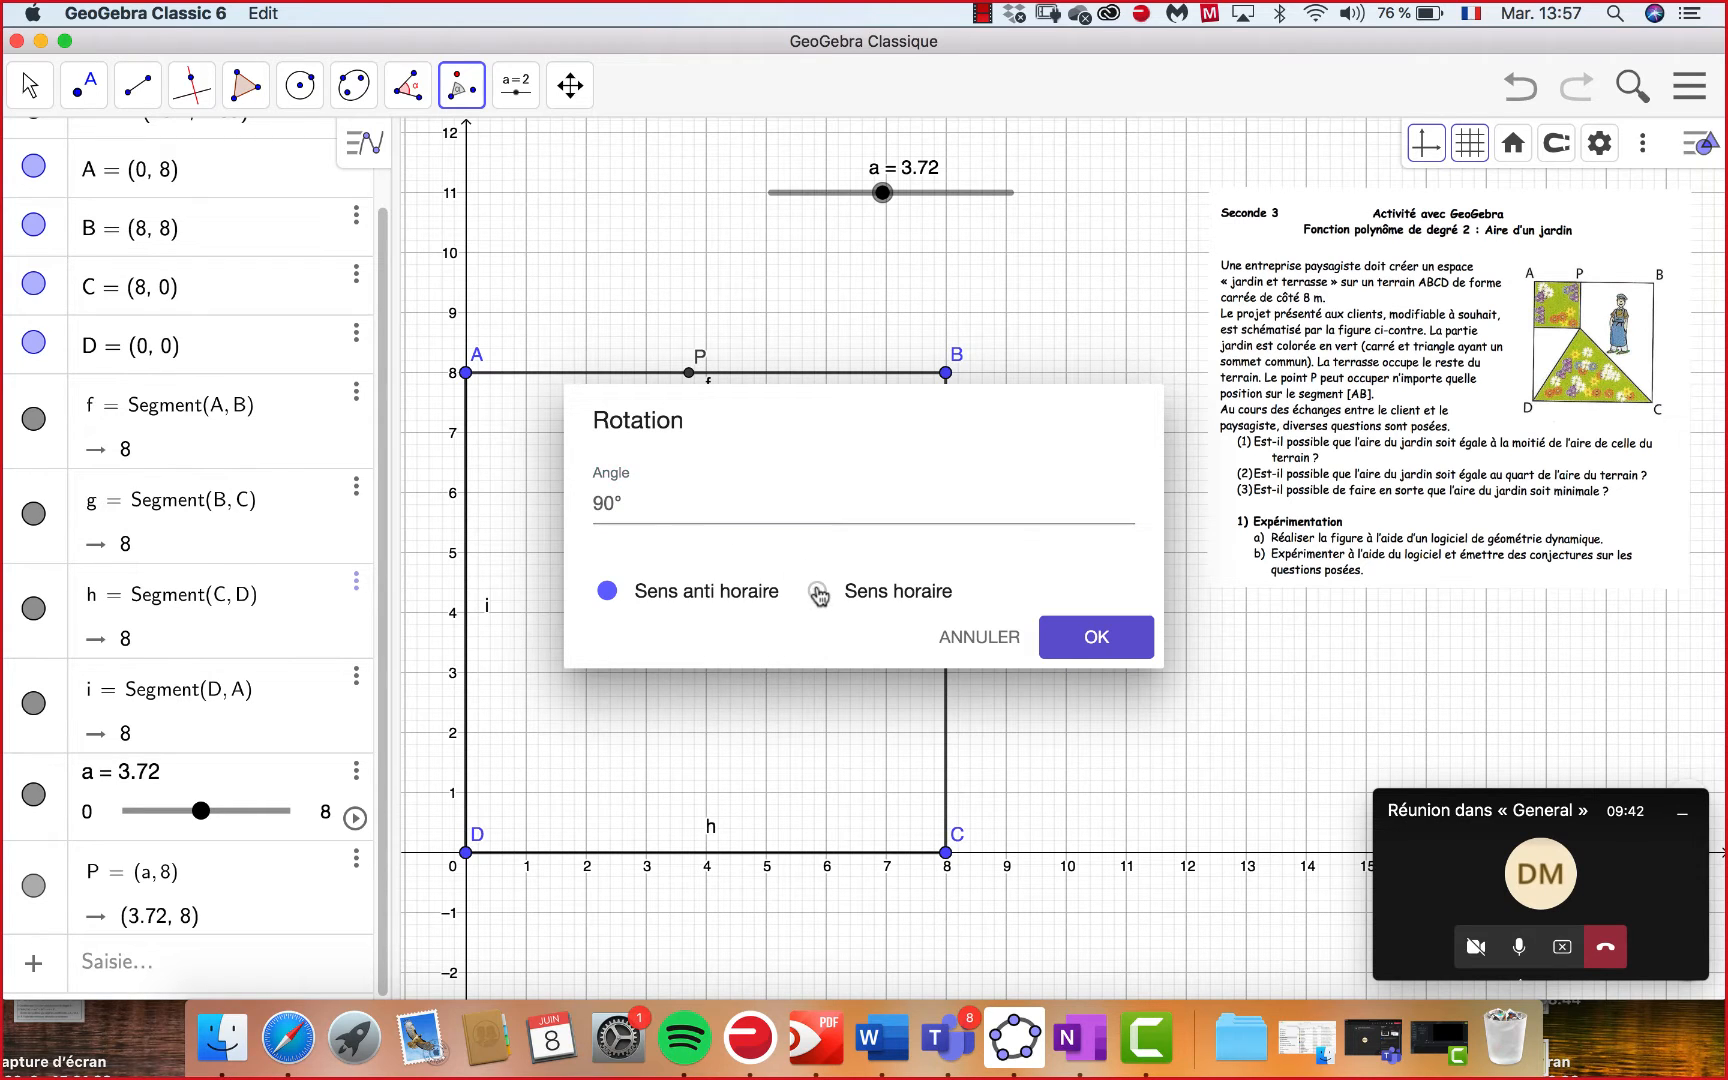
{"action": "left_click", "coordinate": [1092, 640]}
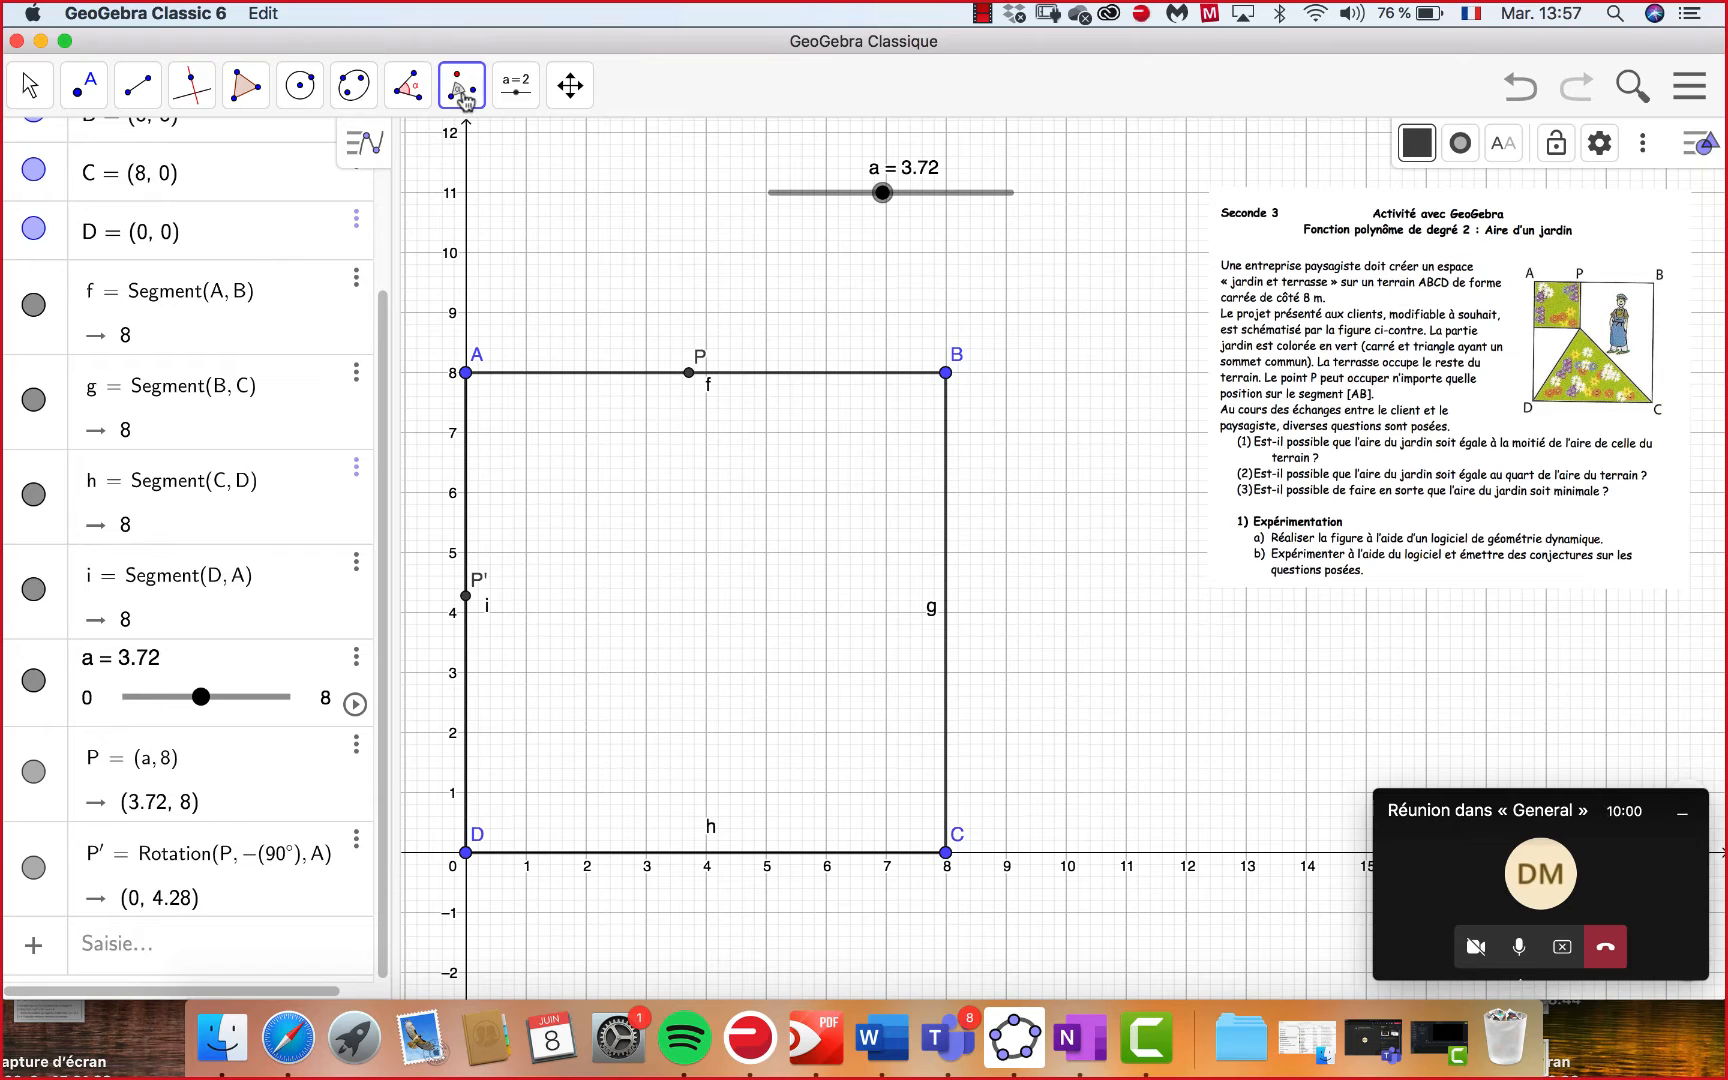
Rotate point A about P by 90° counterclockwise to create the garden square's inner corner.
{"action": "left_click", "coordinate": [461, 88]}
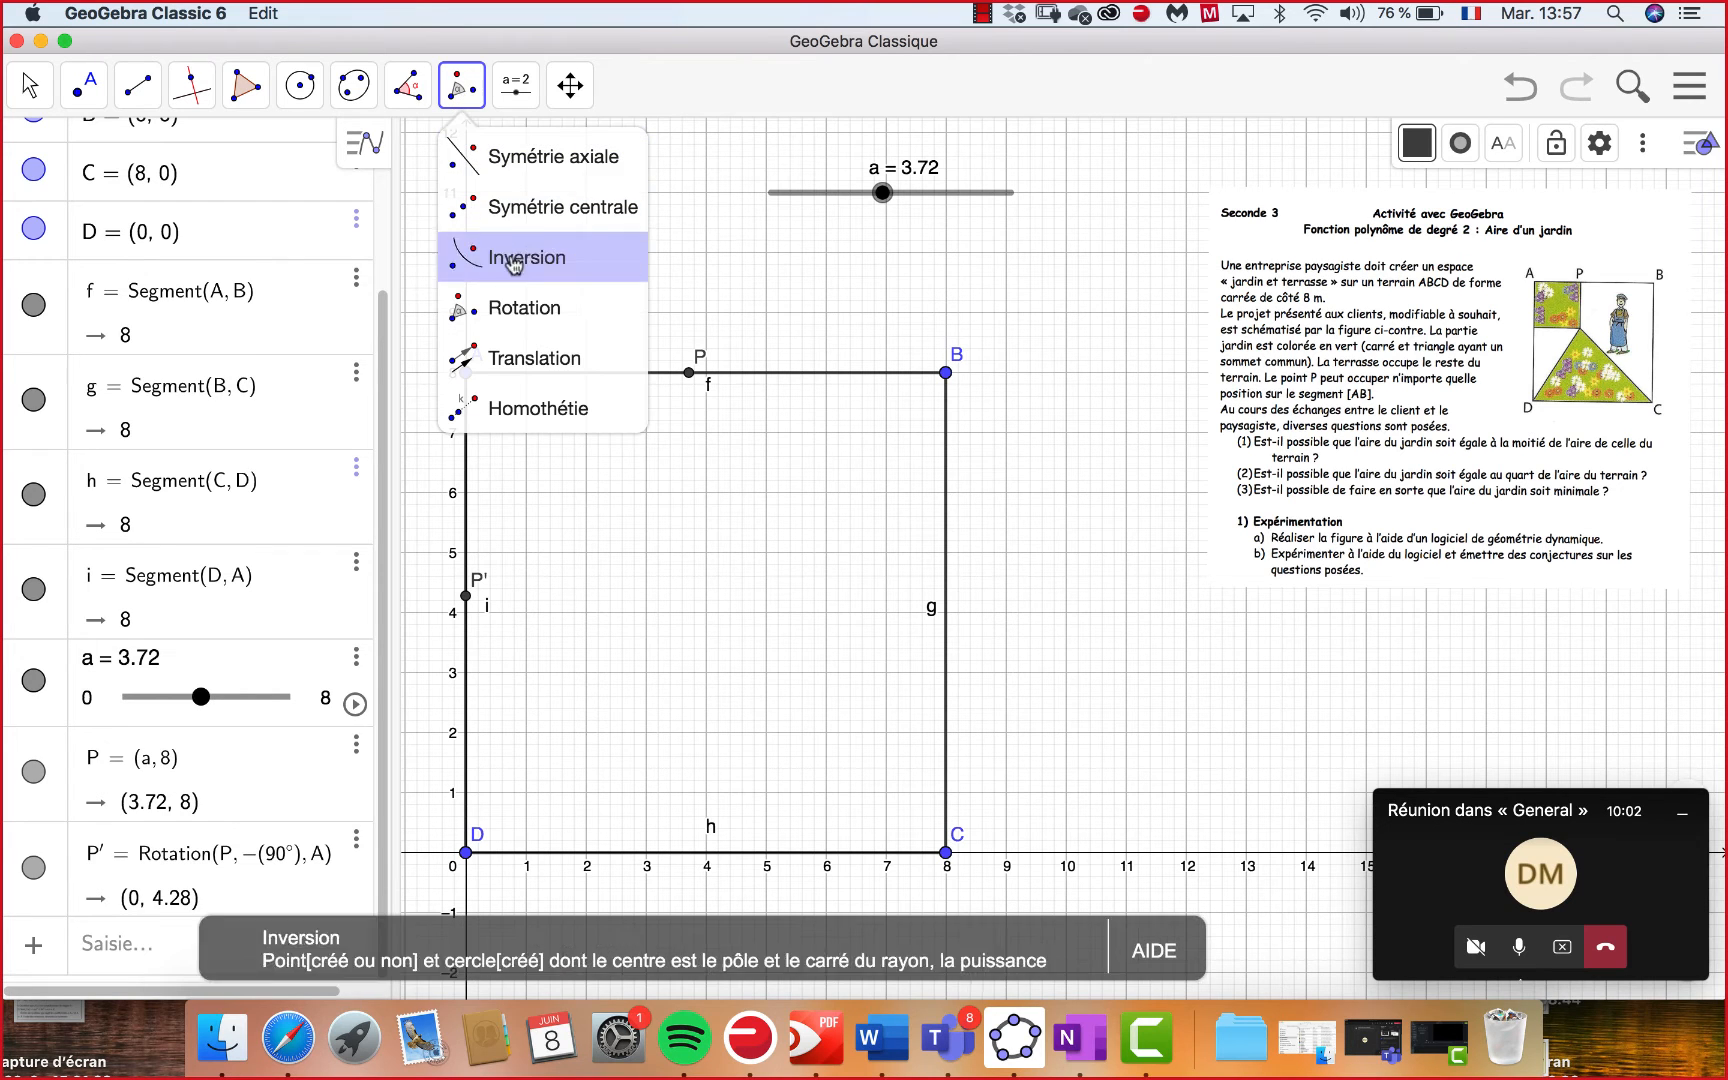
{"action": "left_click", "coordinate": [518, 316]}
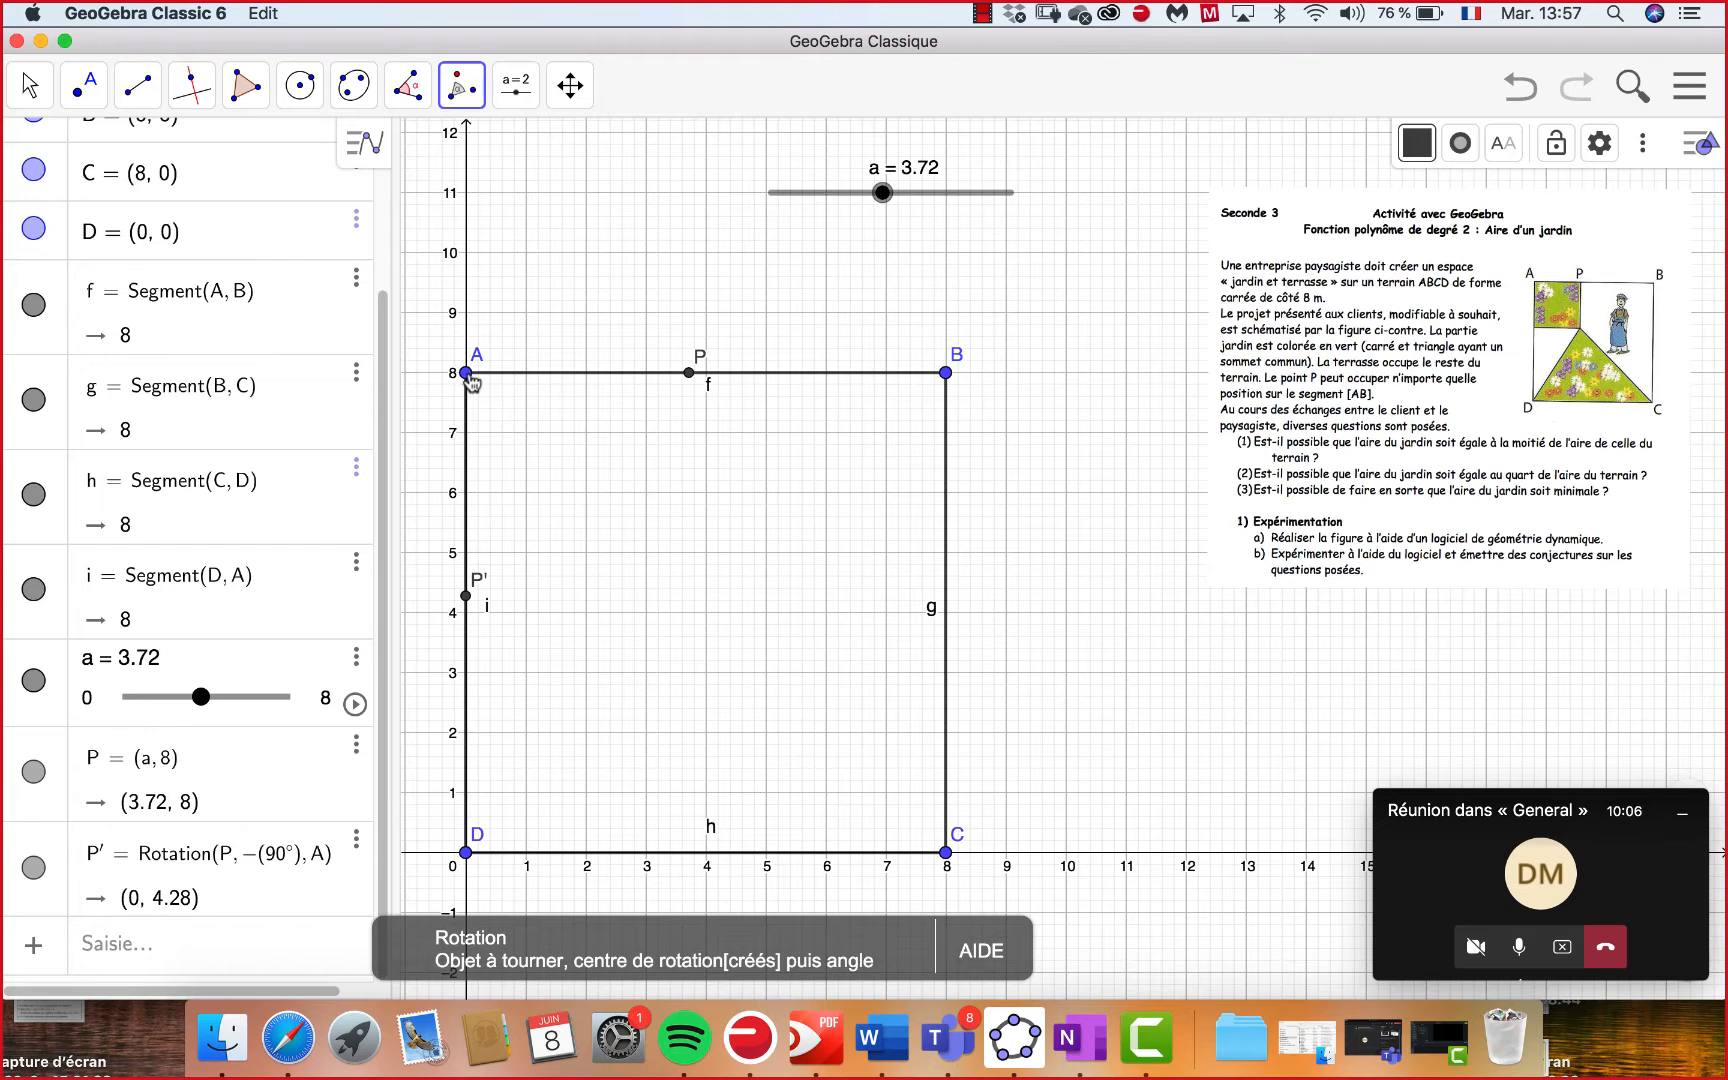
{"action": "left_click", "coordinate": [469, 378]}
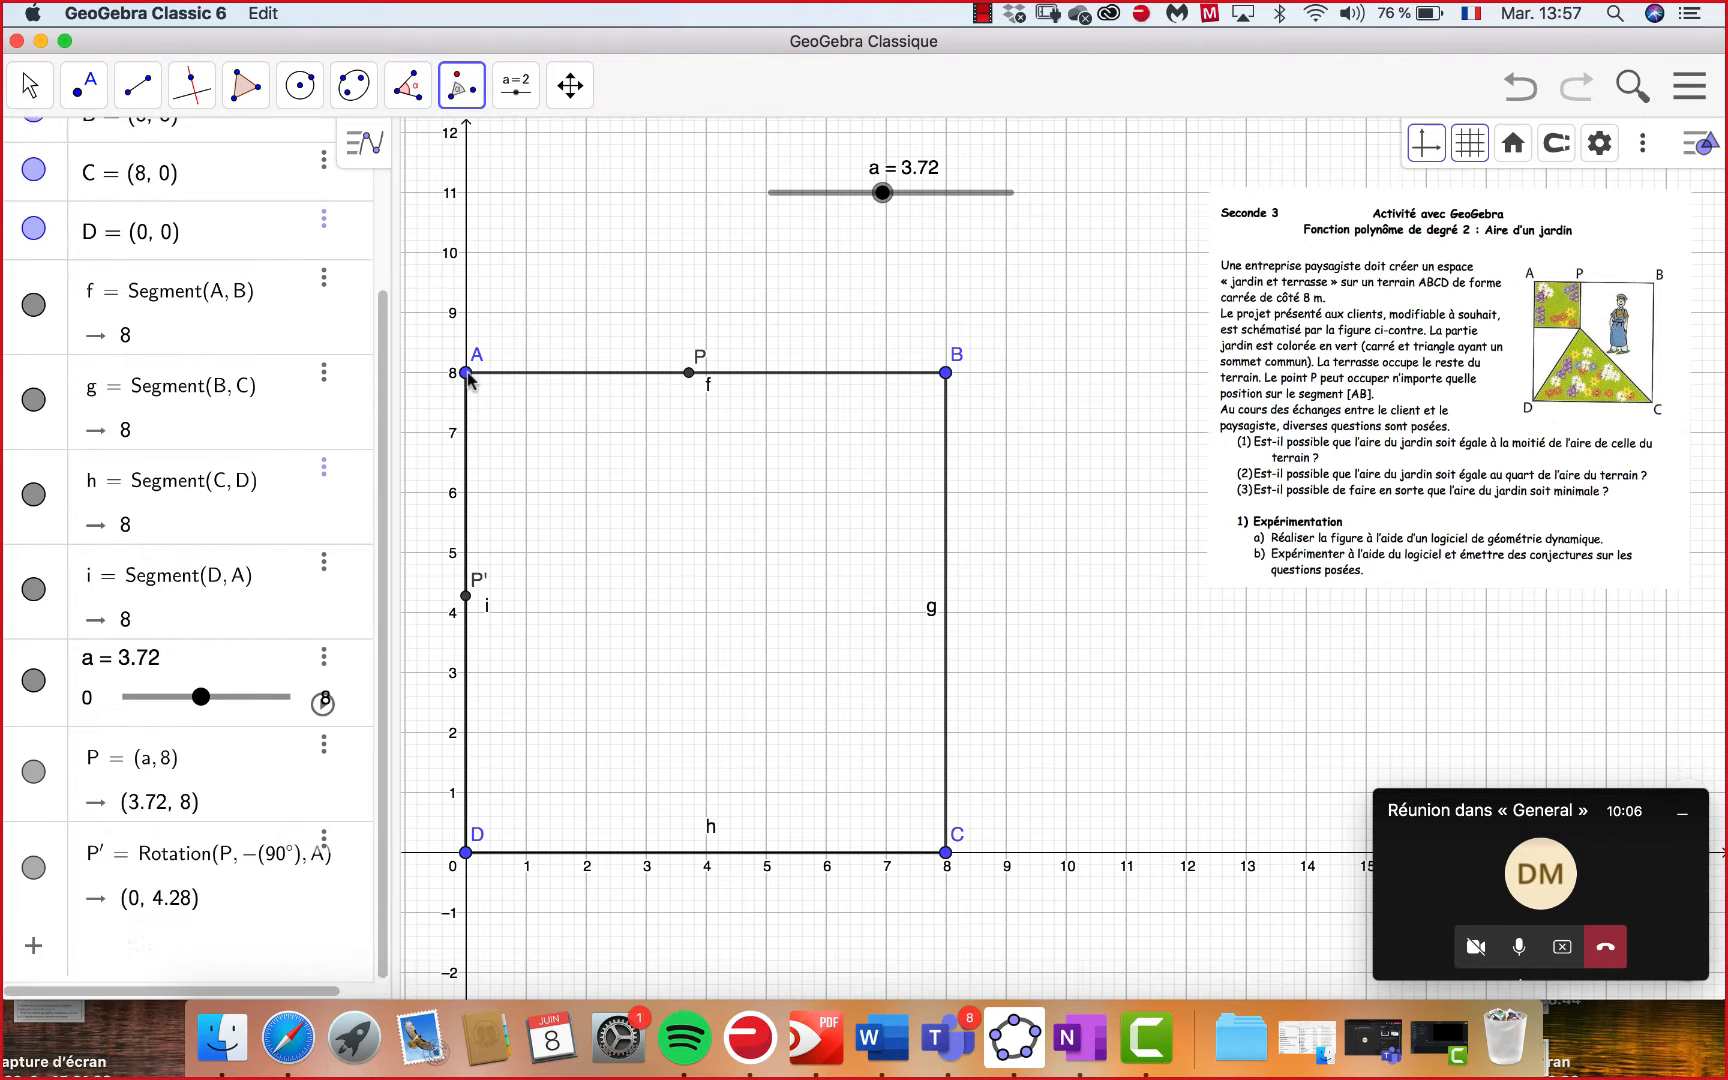
{"action": "left_click", "coordinate": [688, 374]}
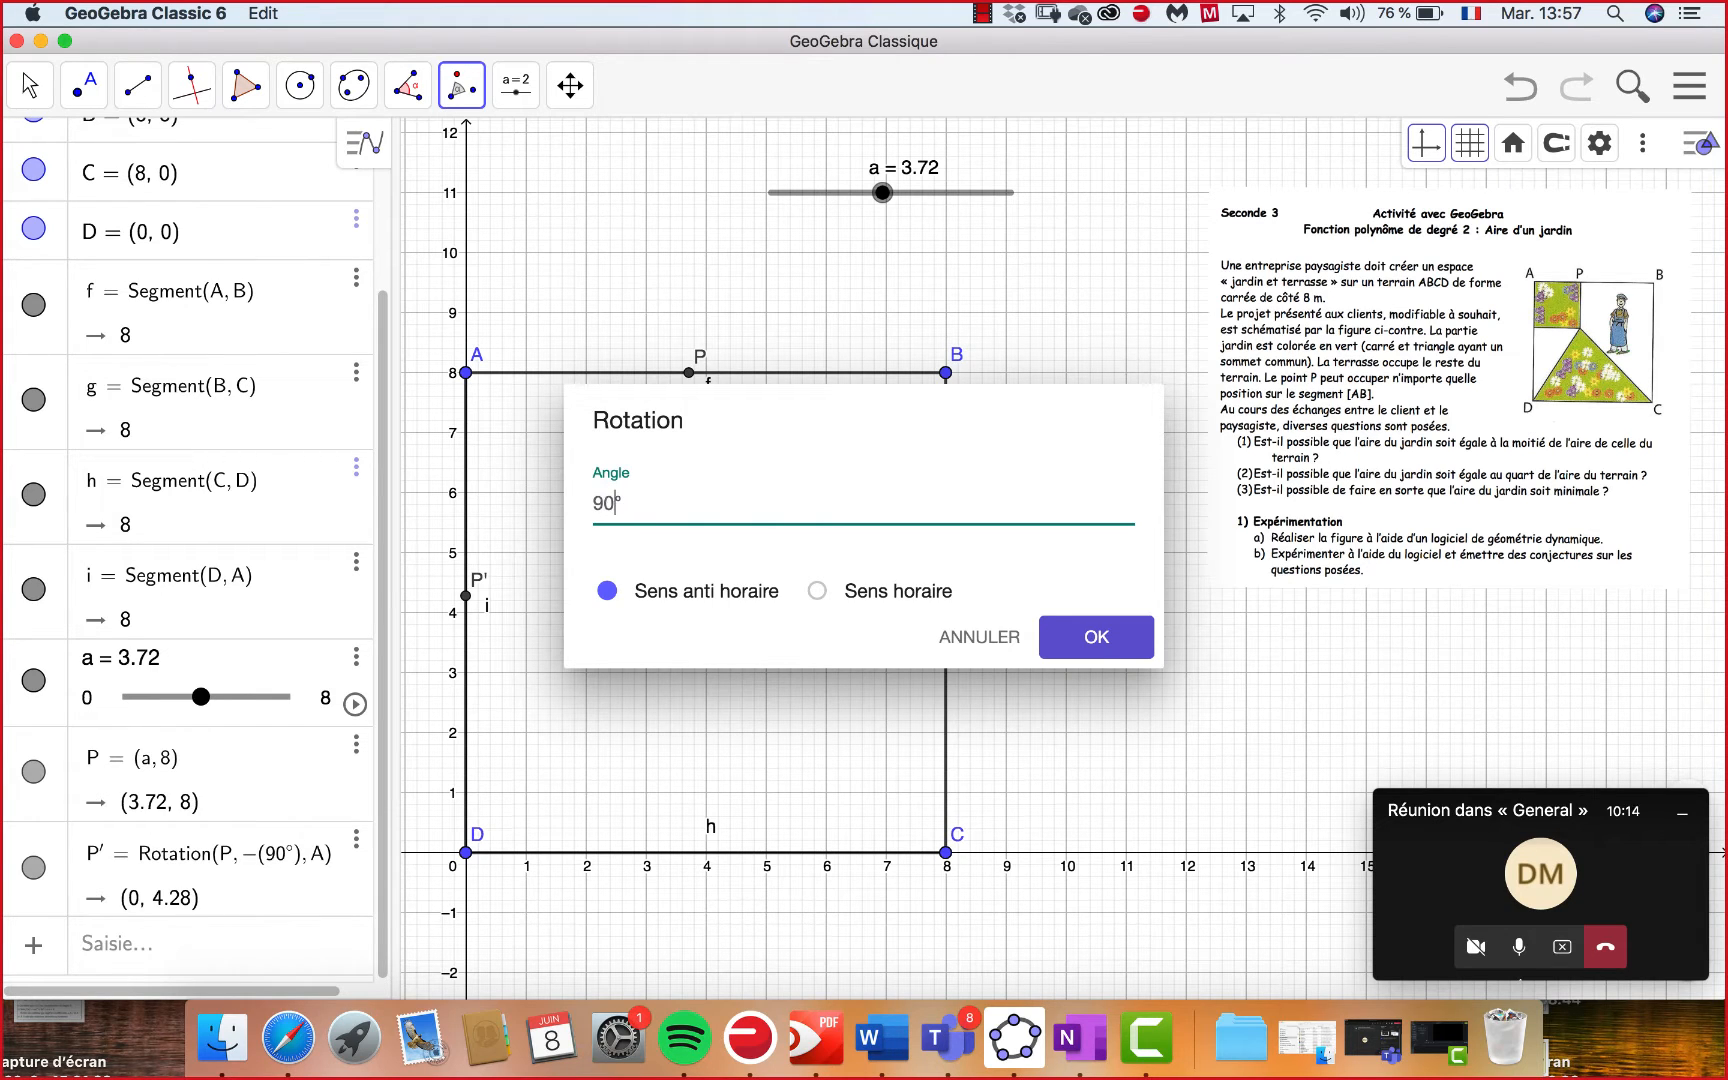
{"action": "left_click", "coordinate": [1092, 637]}
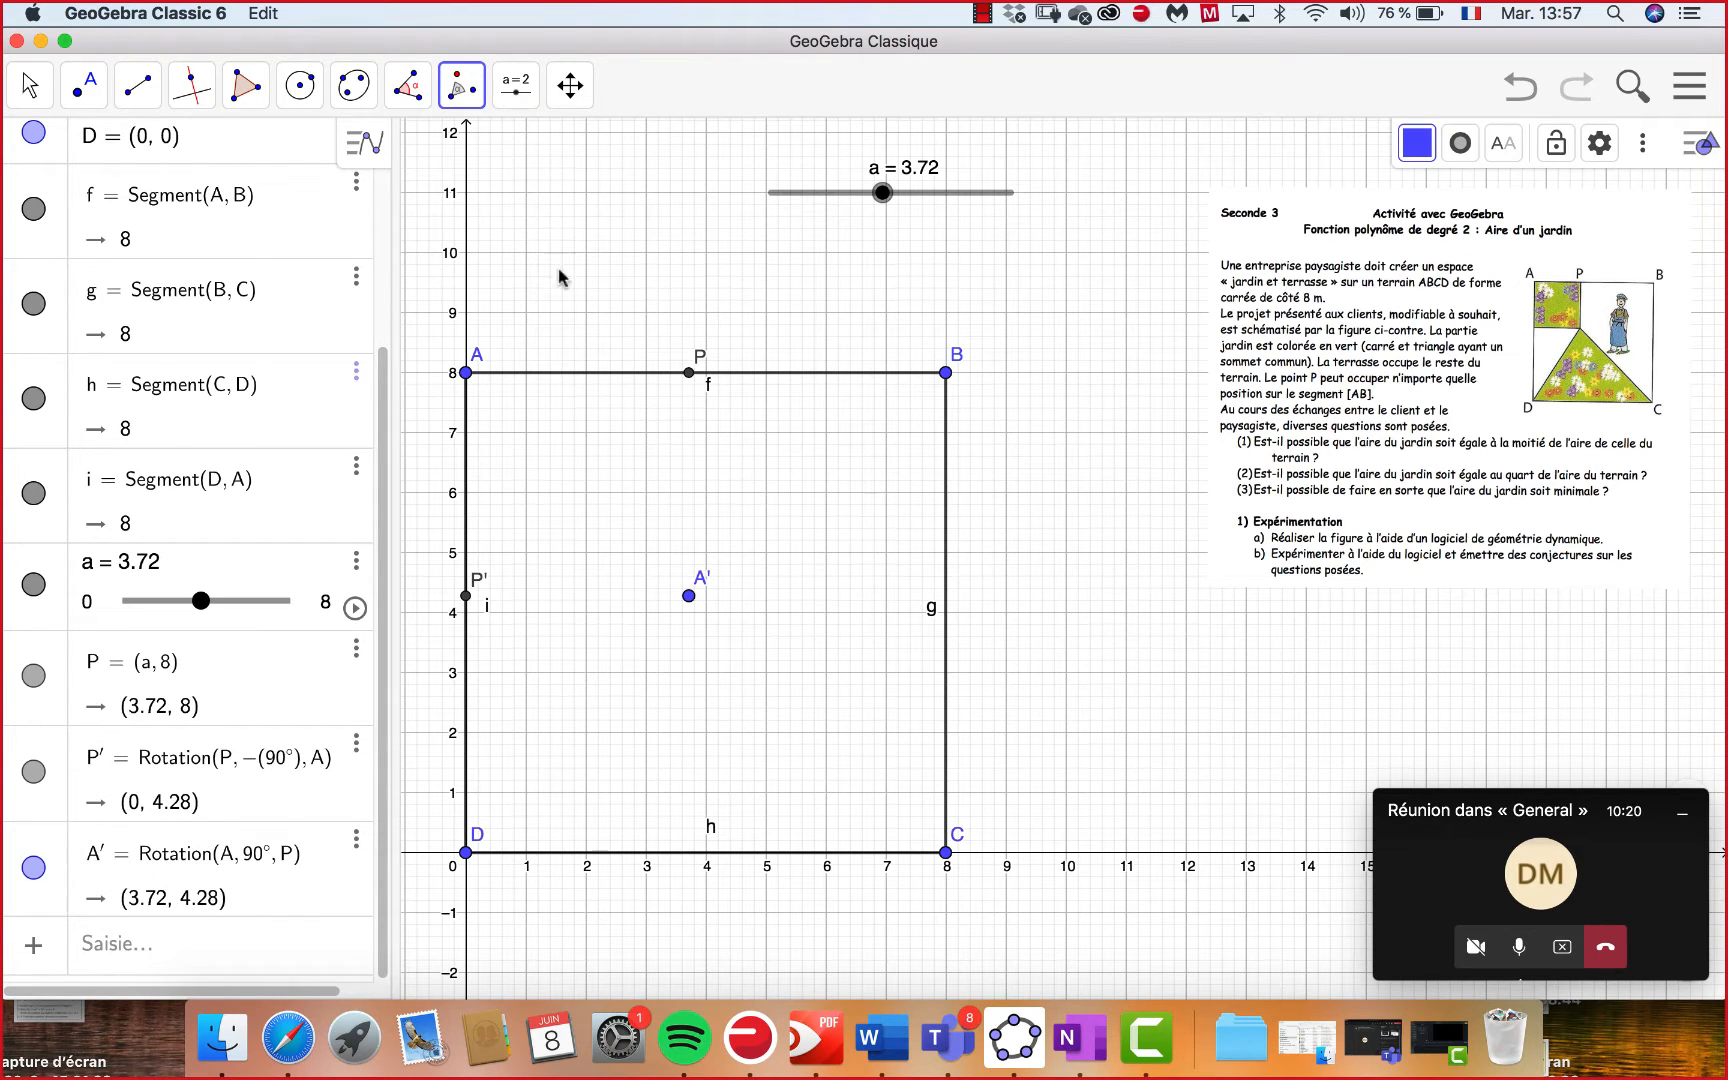
Draw segments P'A' and A'P to close the small square inside the terrain.
{"action": "left_click", "coordinate": [137, 93]}
{"action": "left_click", "coordinate": [212, 307]}
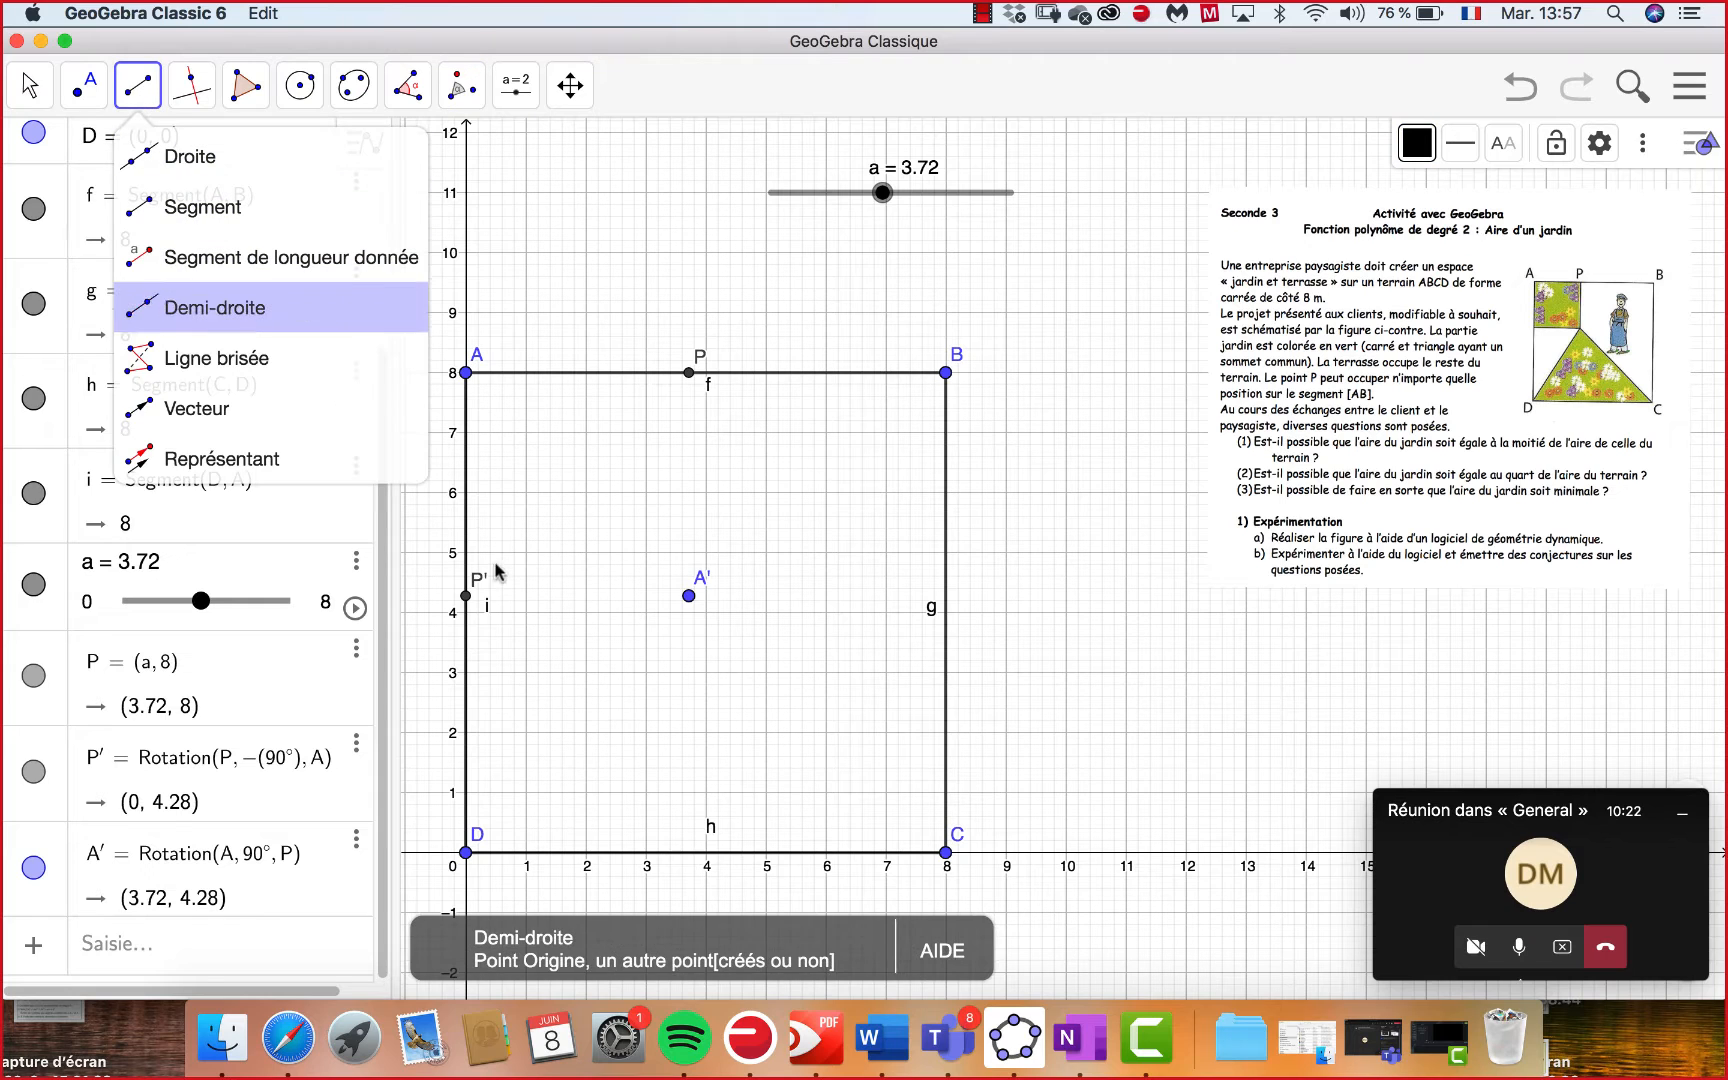
{"action": "left_click", "coordinate": [466, 597]}
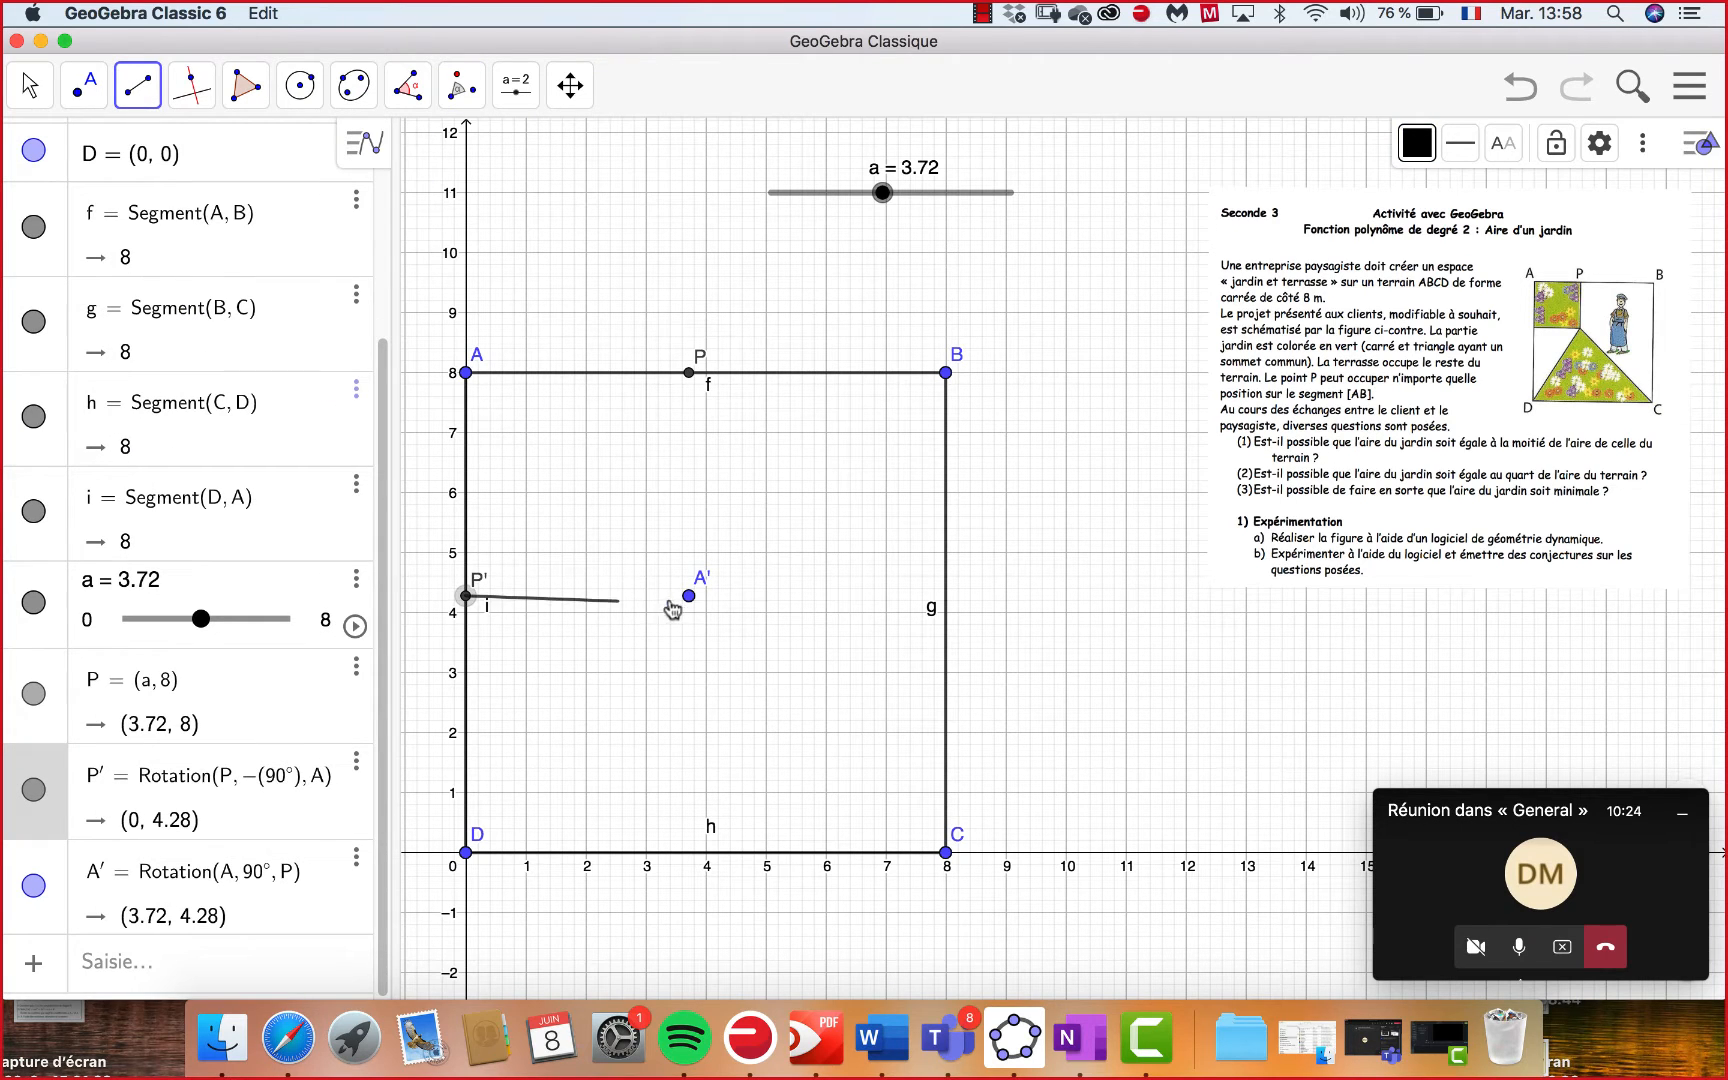
{"action": "left_click", "coordinate": [689, 597]}
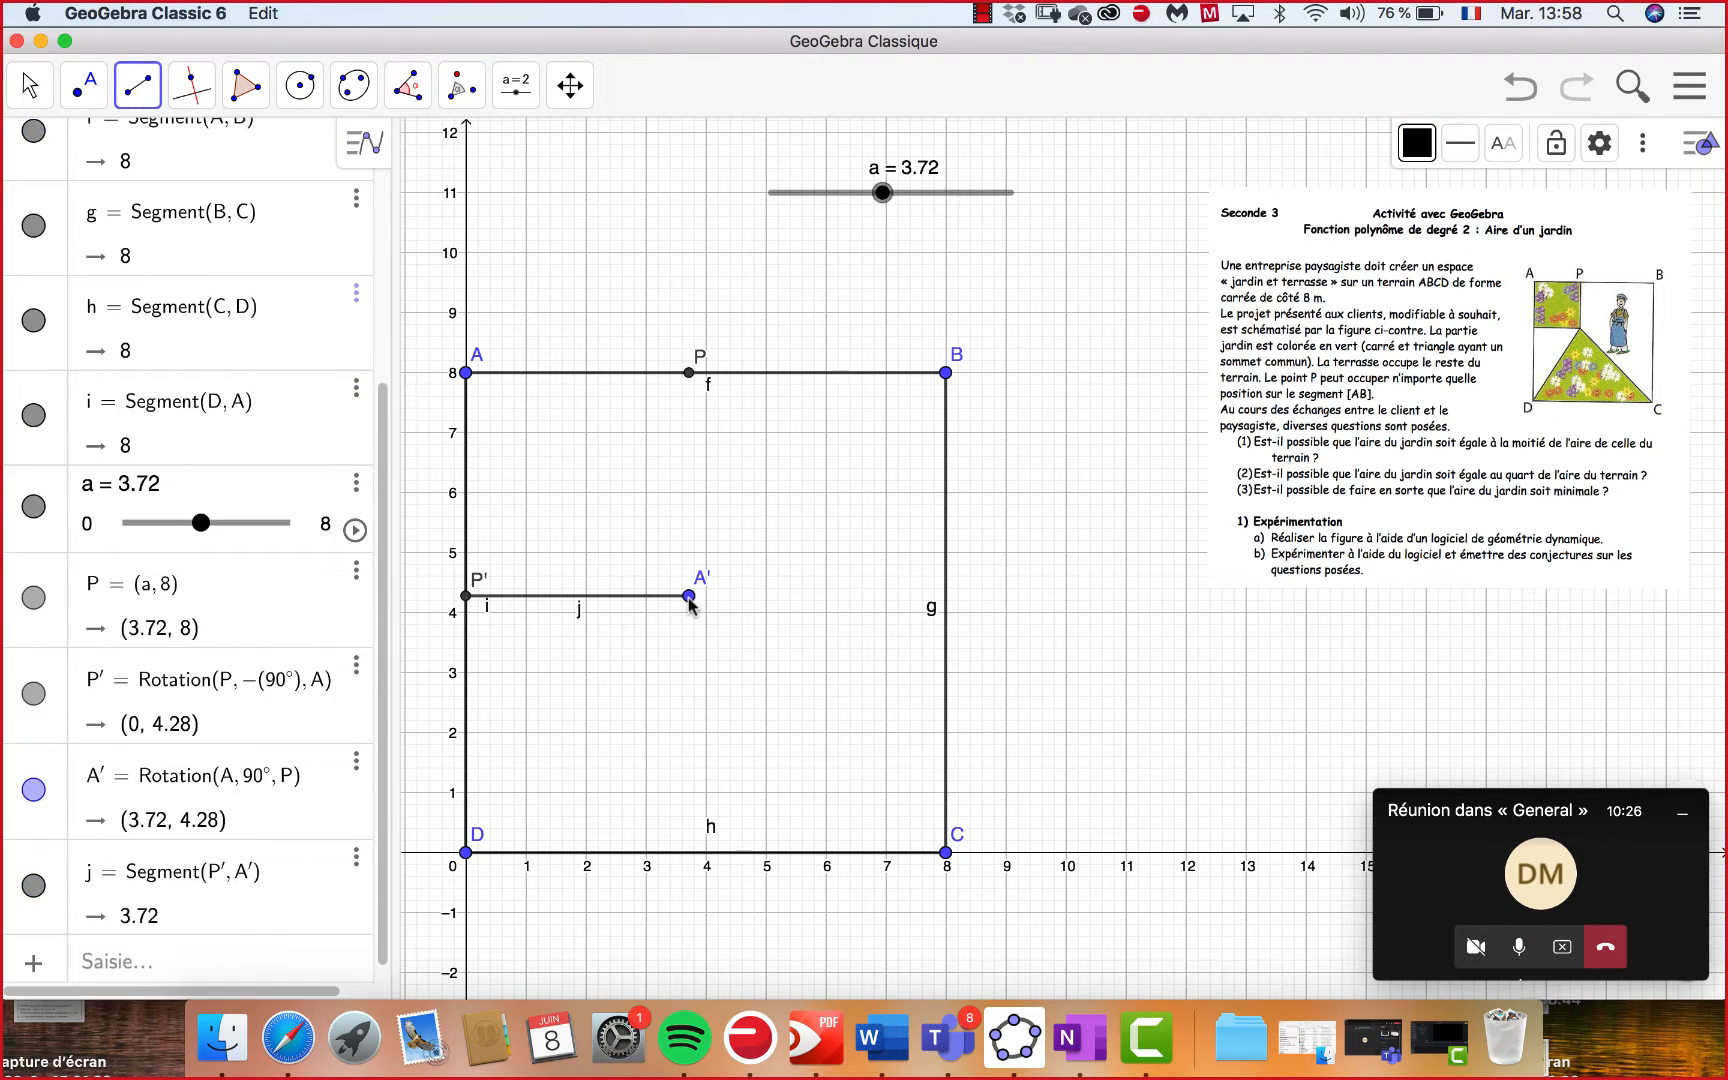
{"action": "left_click", "coordinate": [689, 597]}
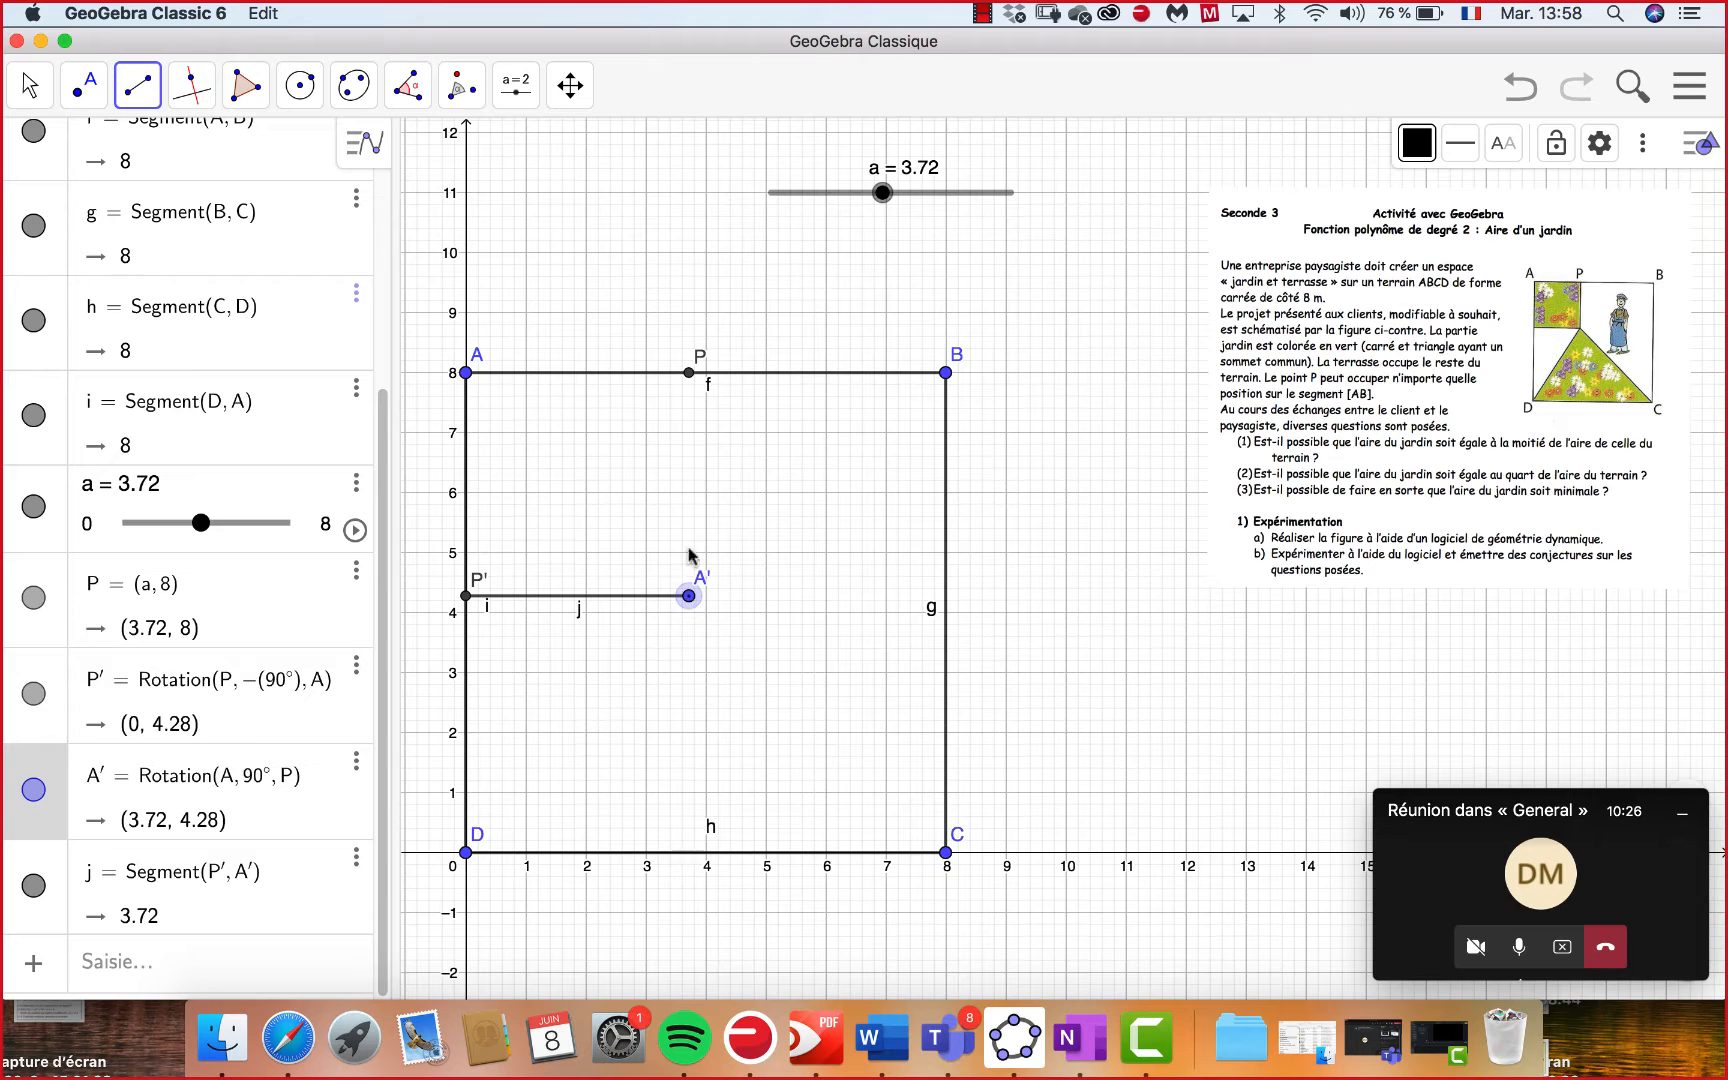
{"action": "left_click", "coordinate": [689, 374]}
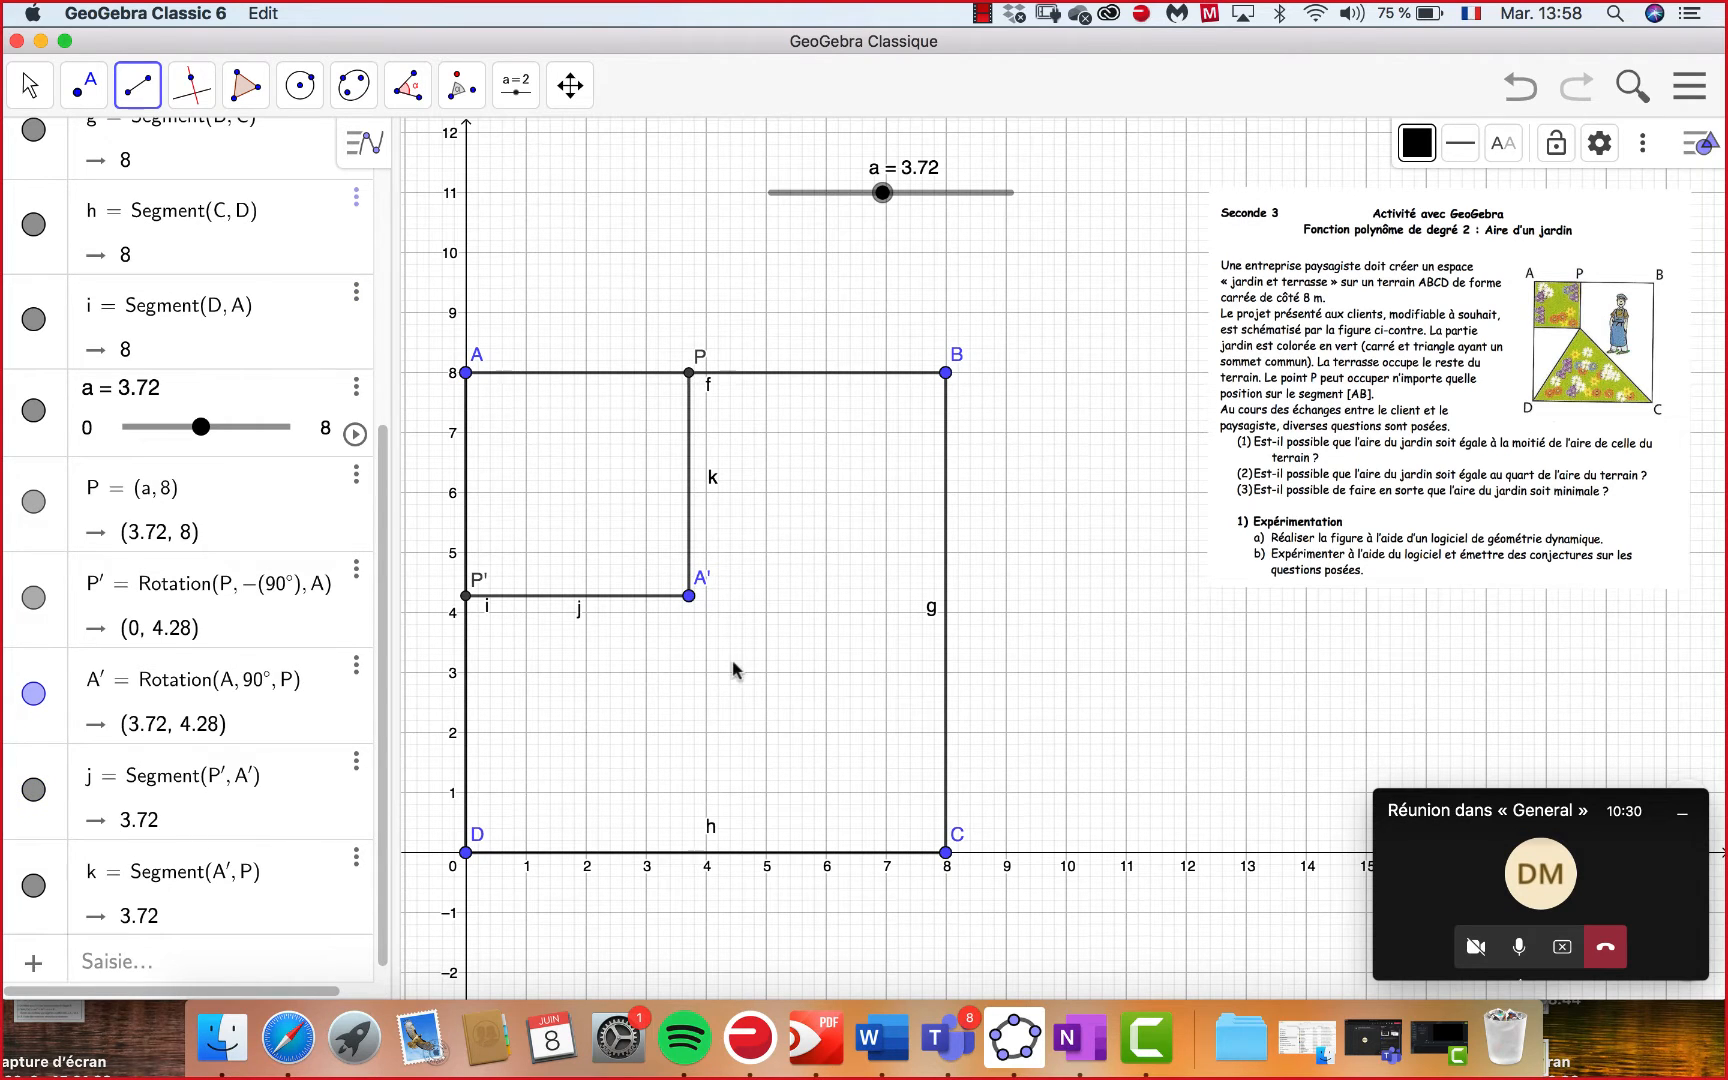
Draw segments A'D and A'C to form the triangle, and set slider a to about 2.24.
{"action": "left_click", "coordinate": [689, 598]}
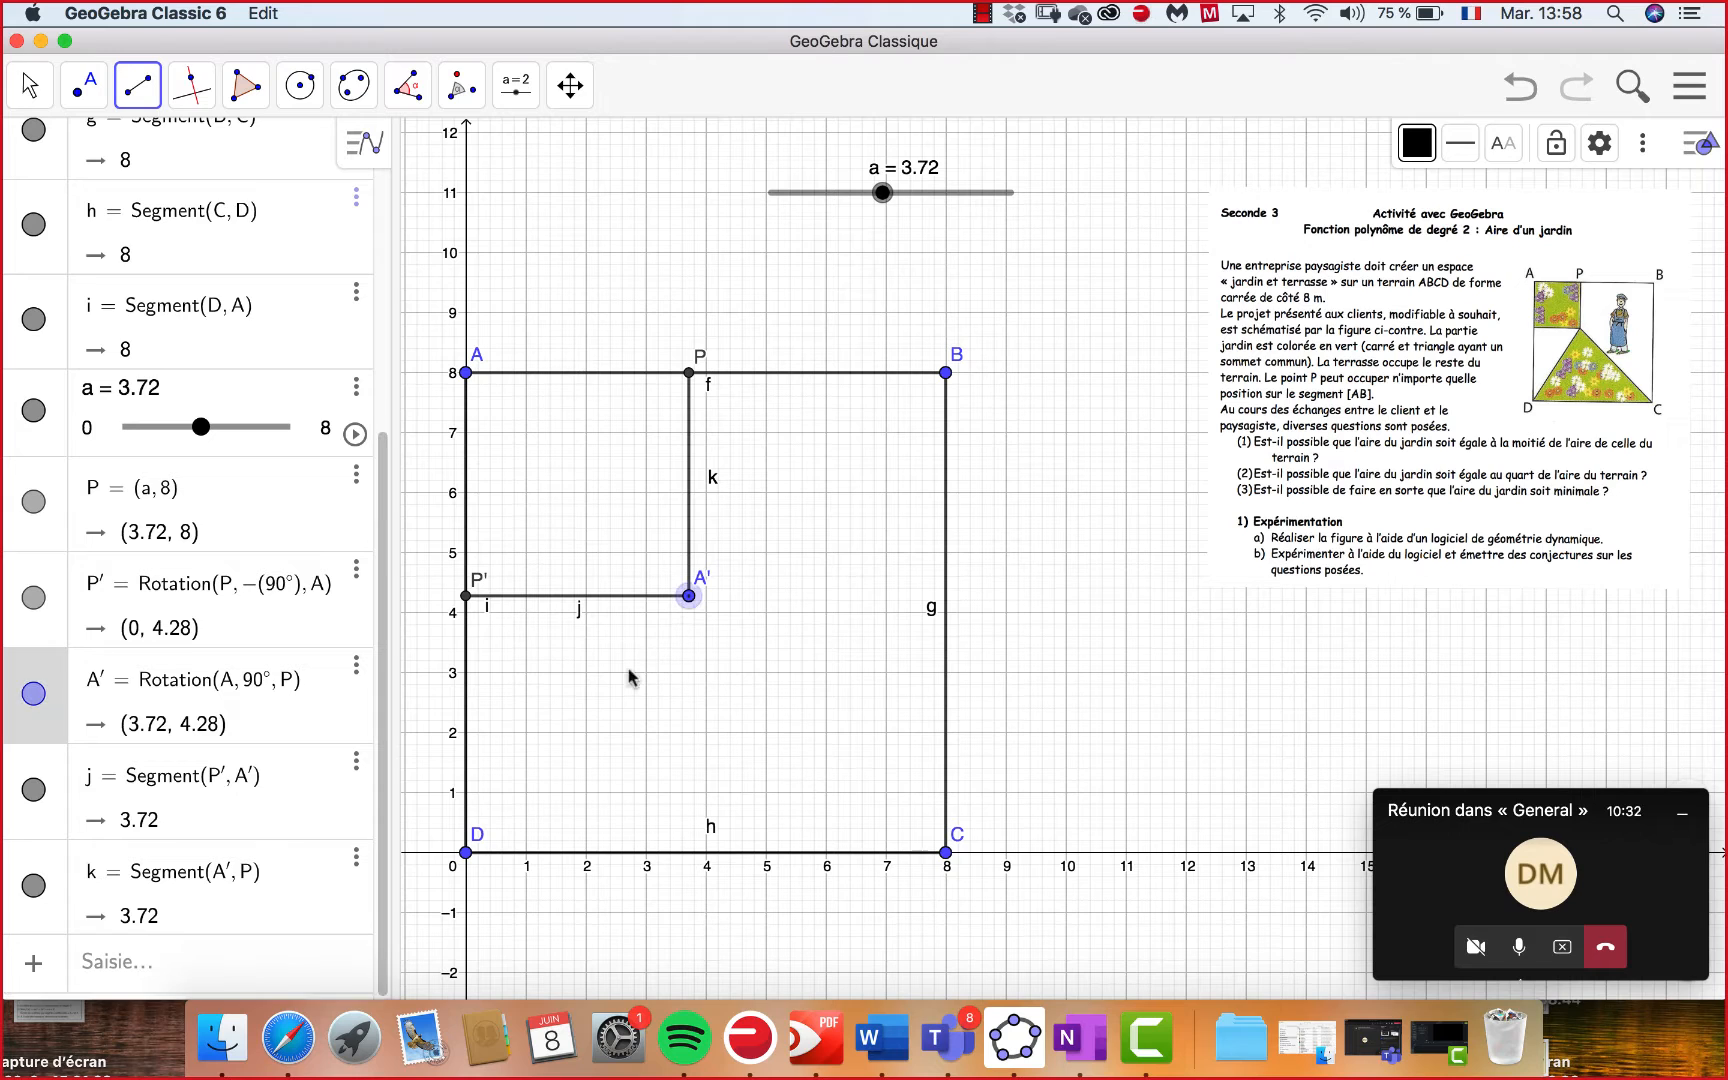
{"action": "left_click", "coordinate": [467, 852]}
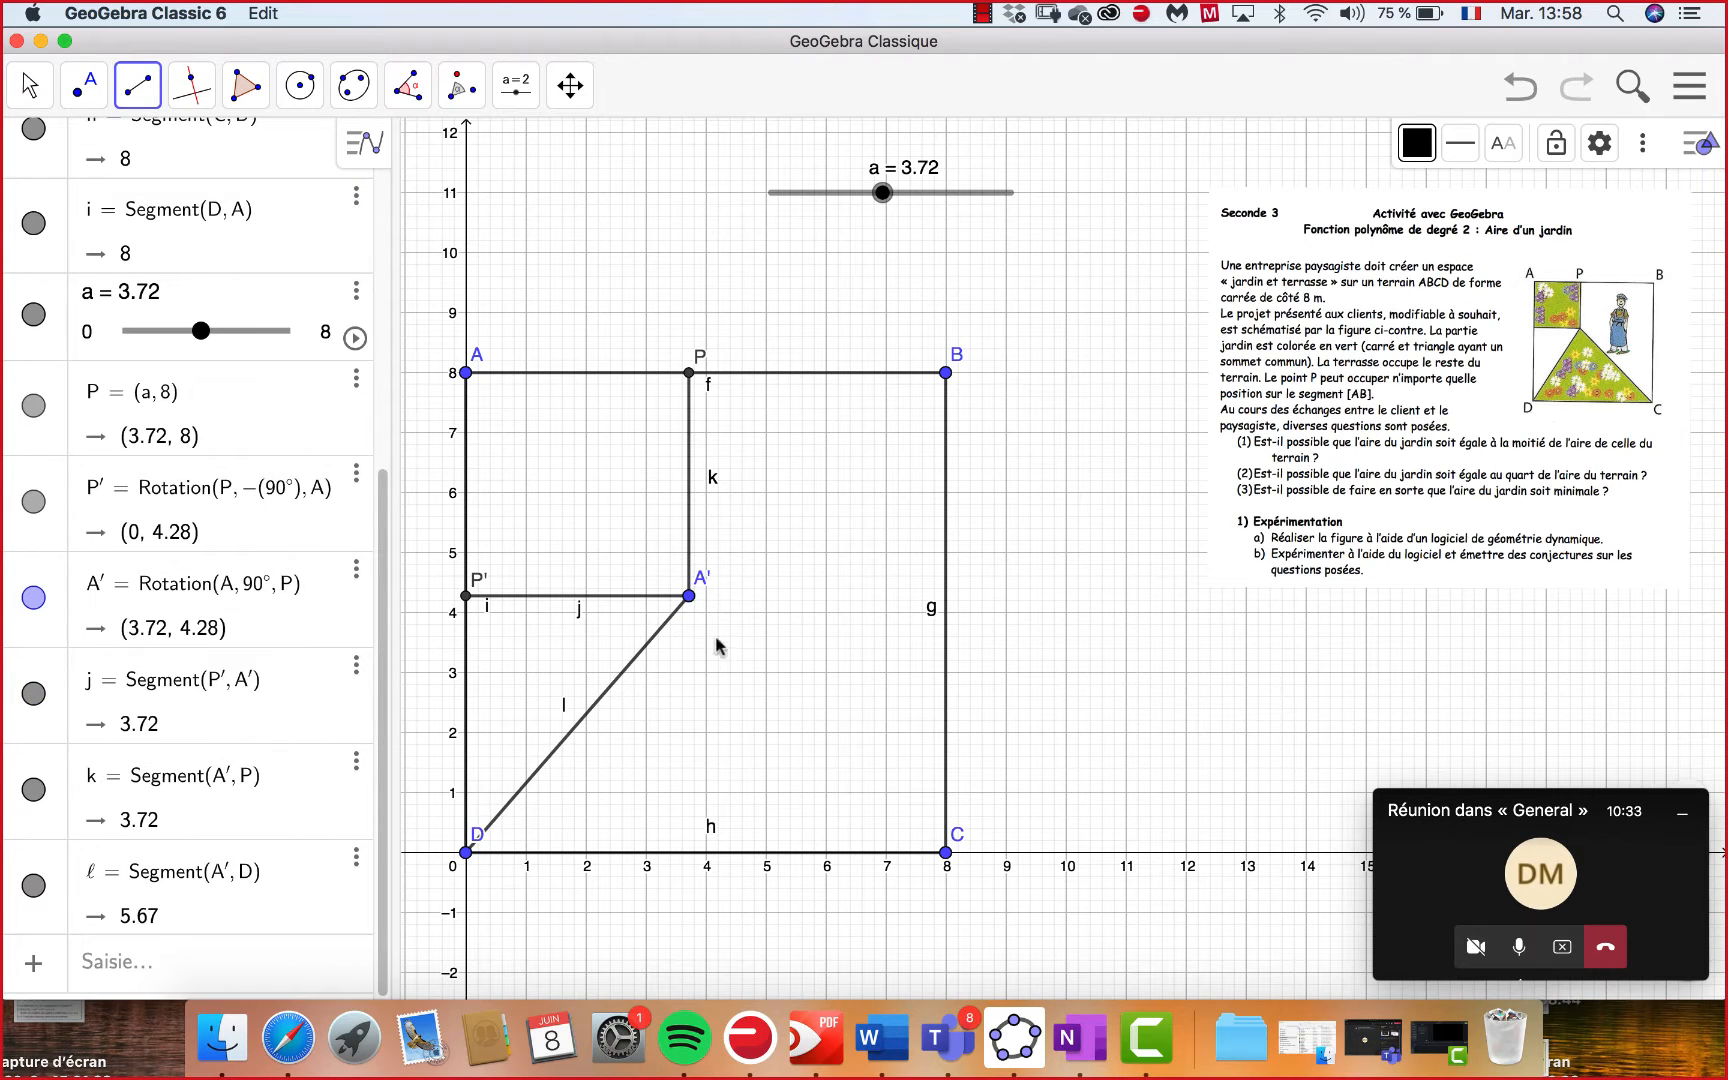
{"action": "left_click", "coordinate": [689, 597]}
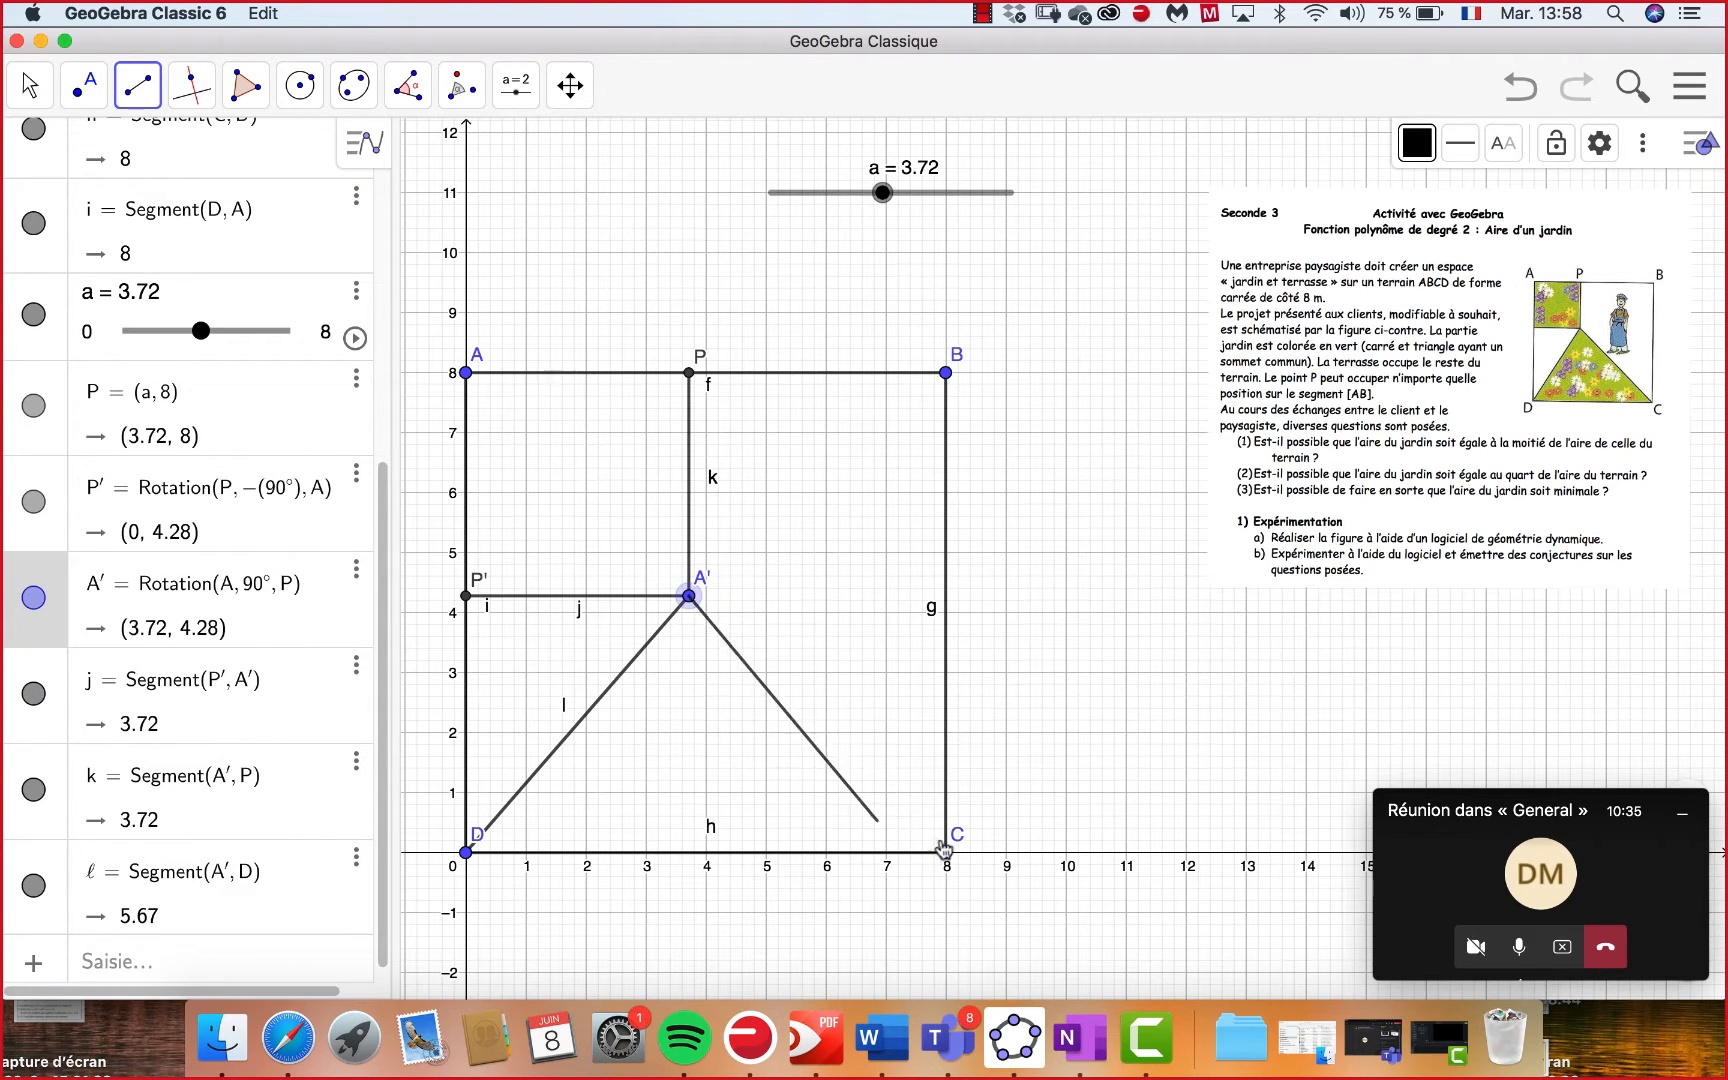
{"action": "left_click", "coordinate": [946, 854]}
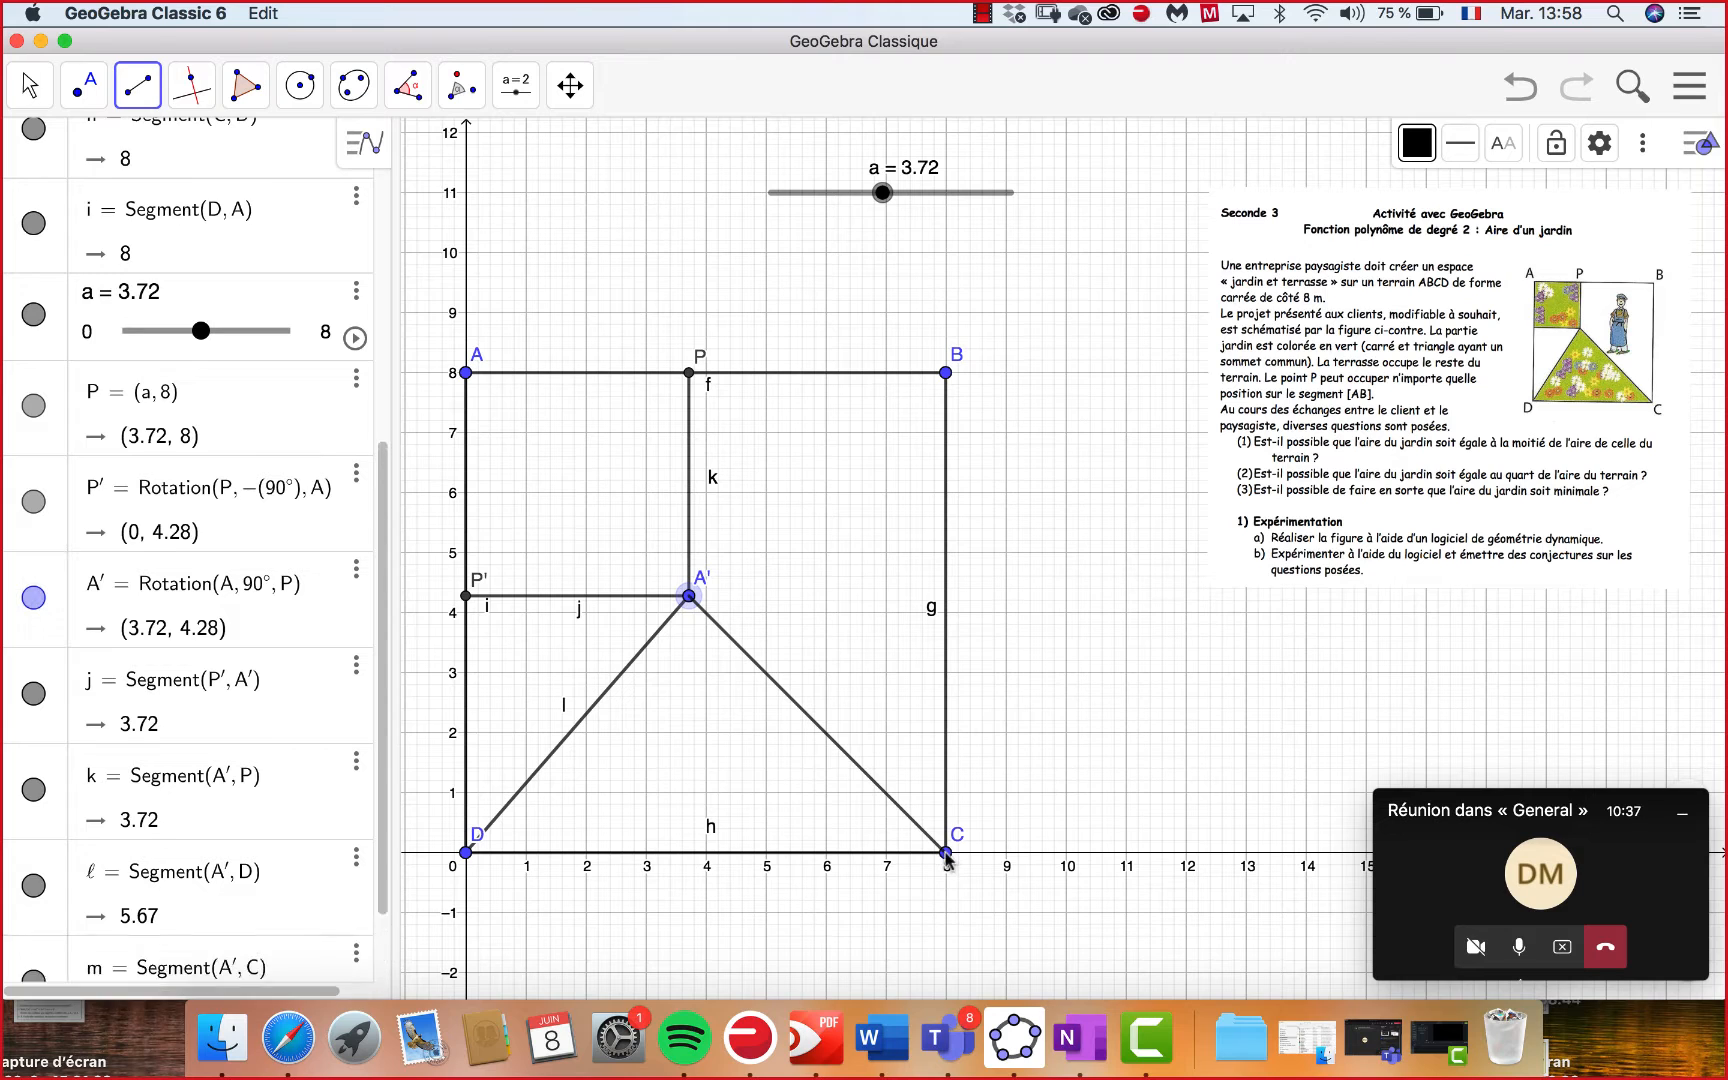
{"action": "left_click", "coordinate": [30, 85]}
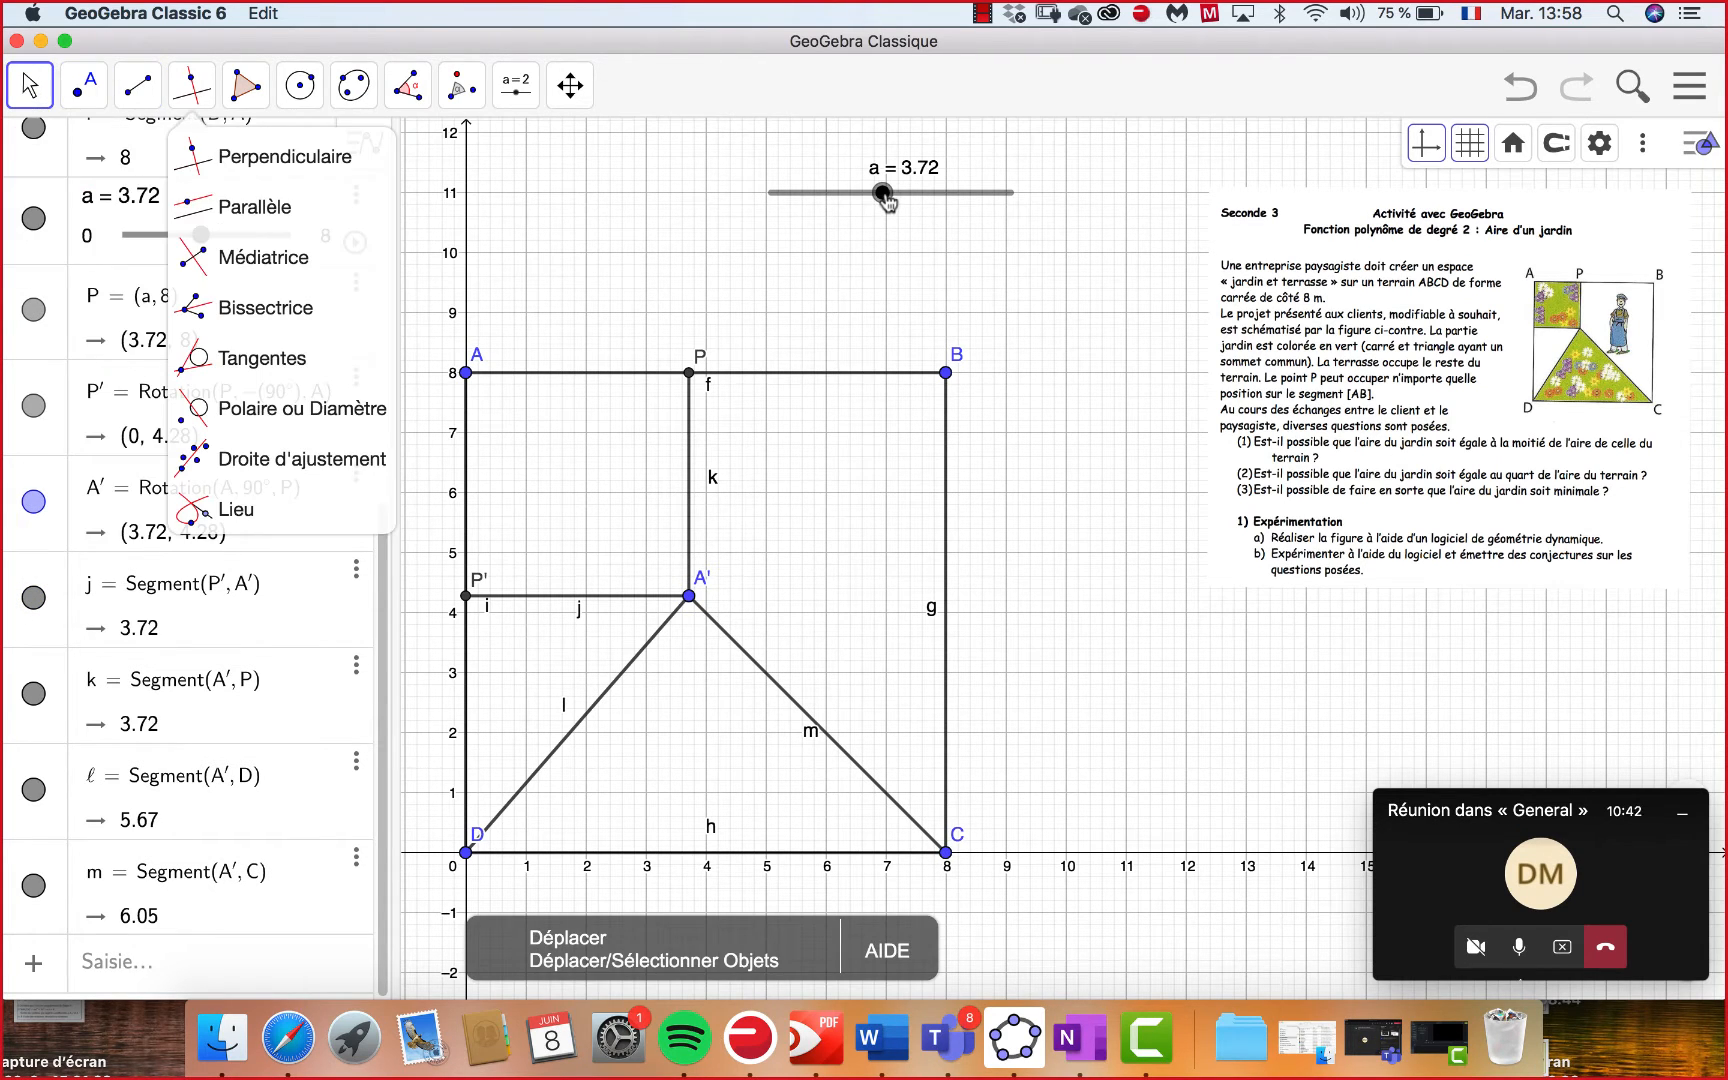
{"action": "left_click_drag", "start_coordinate": [883, 197], "coordinate": [838, 195]}
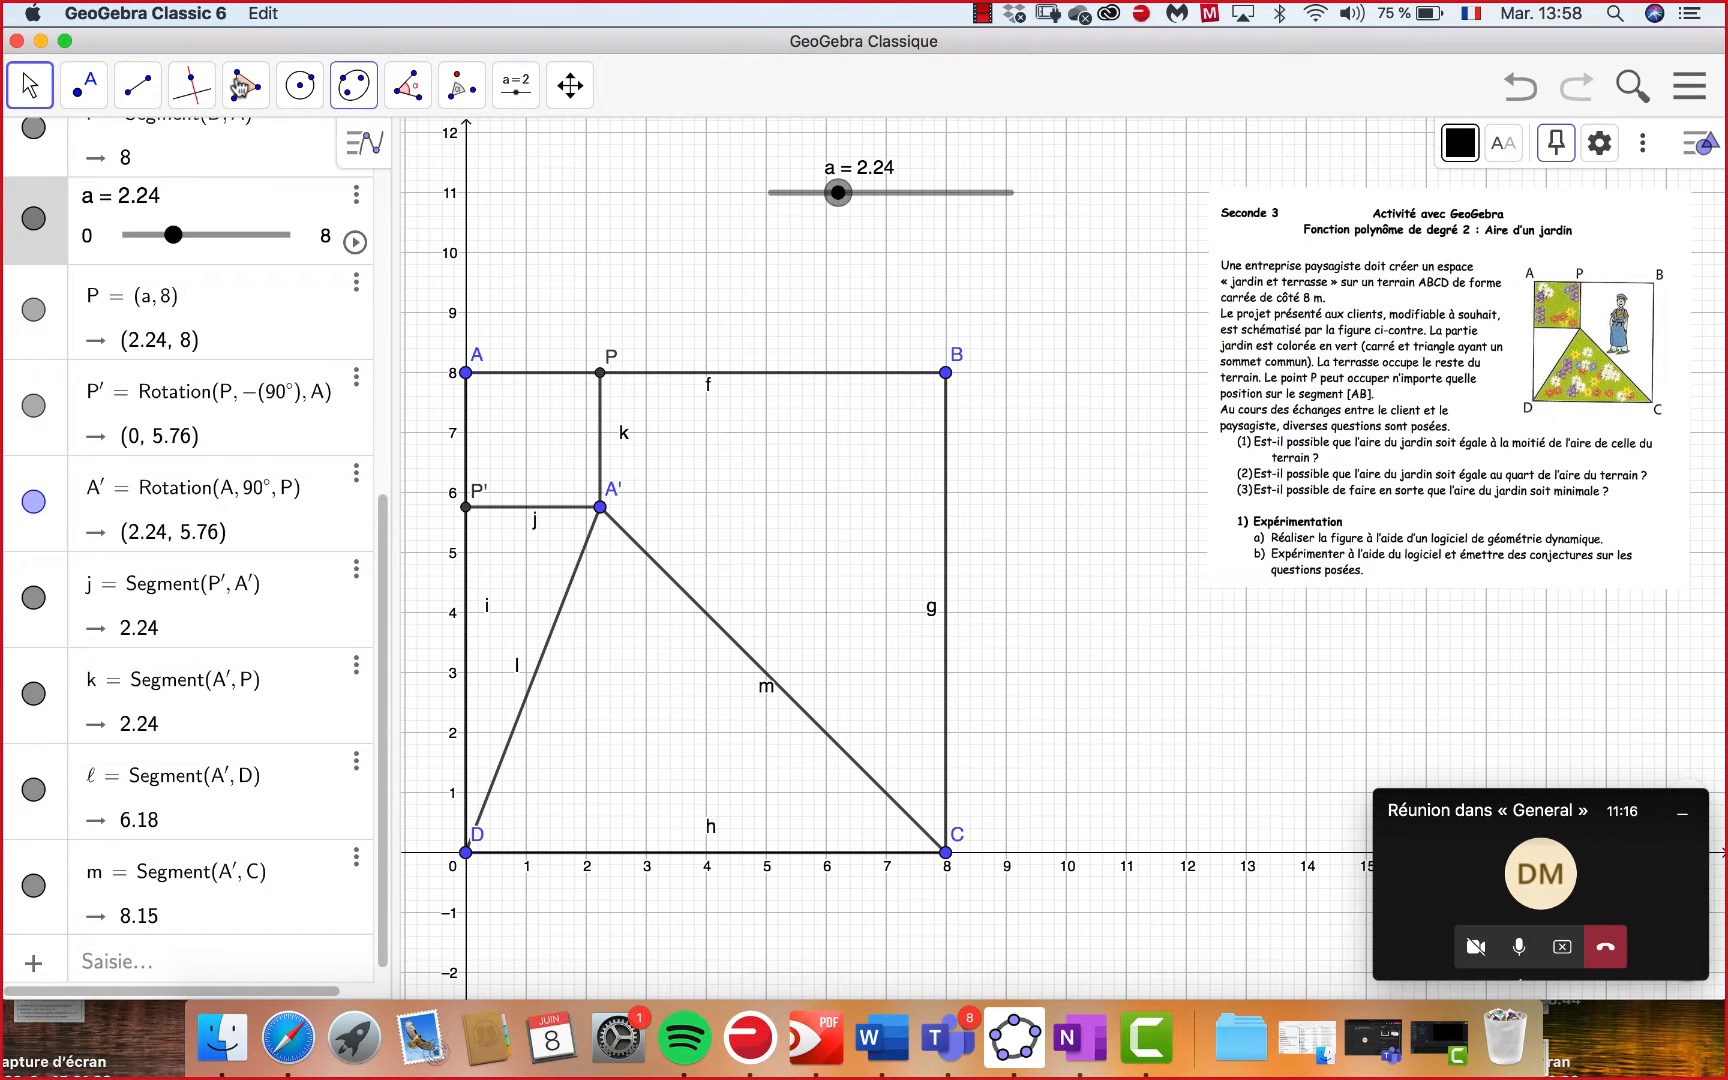
Create a filled polygon over the small square with vertices A, P, A' and P'.
{"action": "left_click", "coordinate": [240, 88]}
{"action": "left_click", "coordinate": [245, 155]}
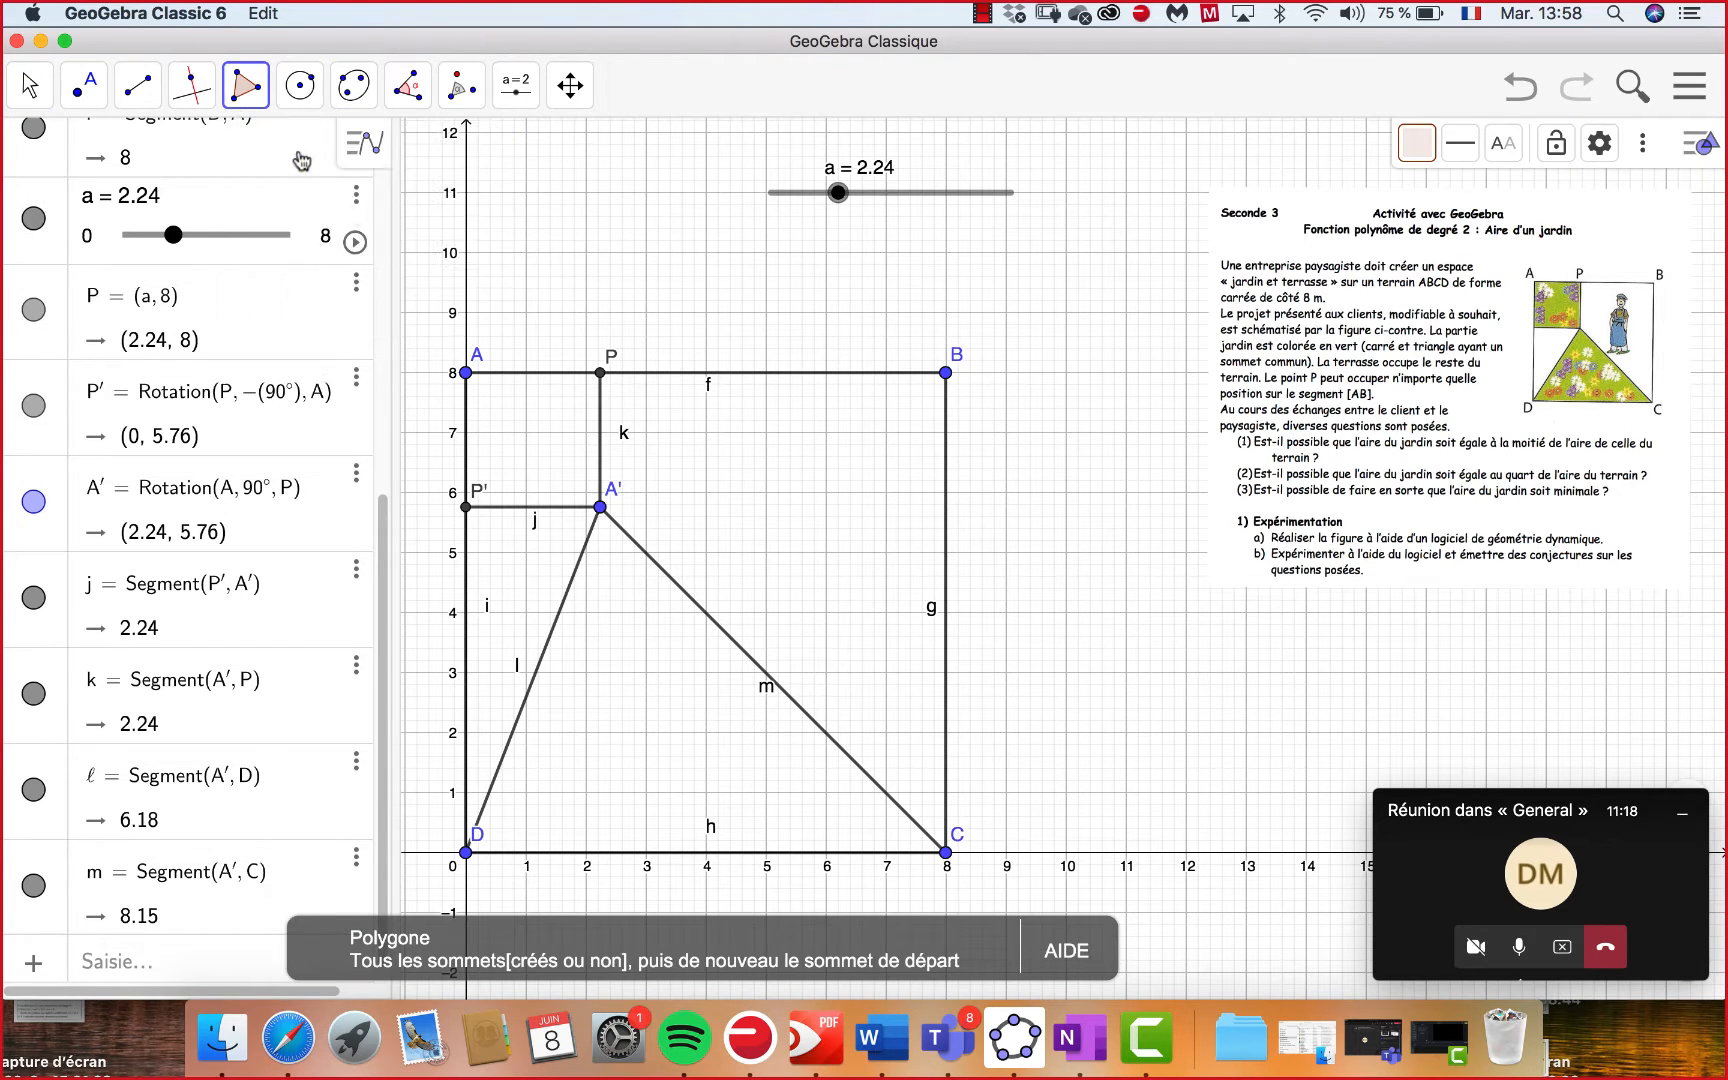
{"action": "left_click", "coordinate": [470, 373]}
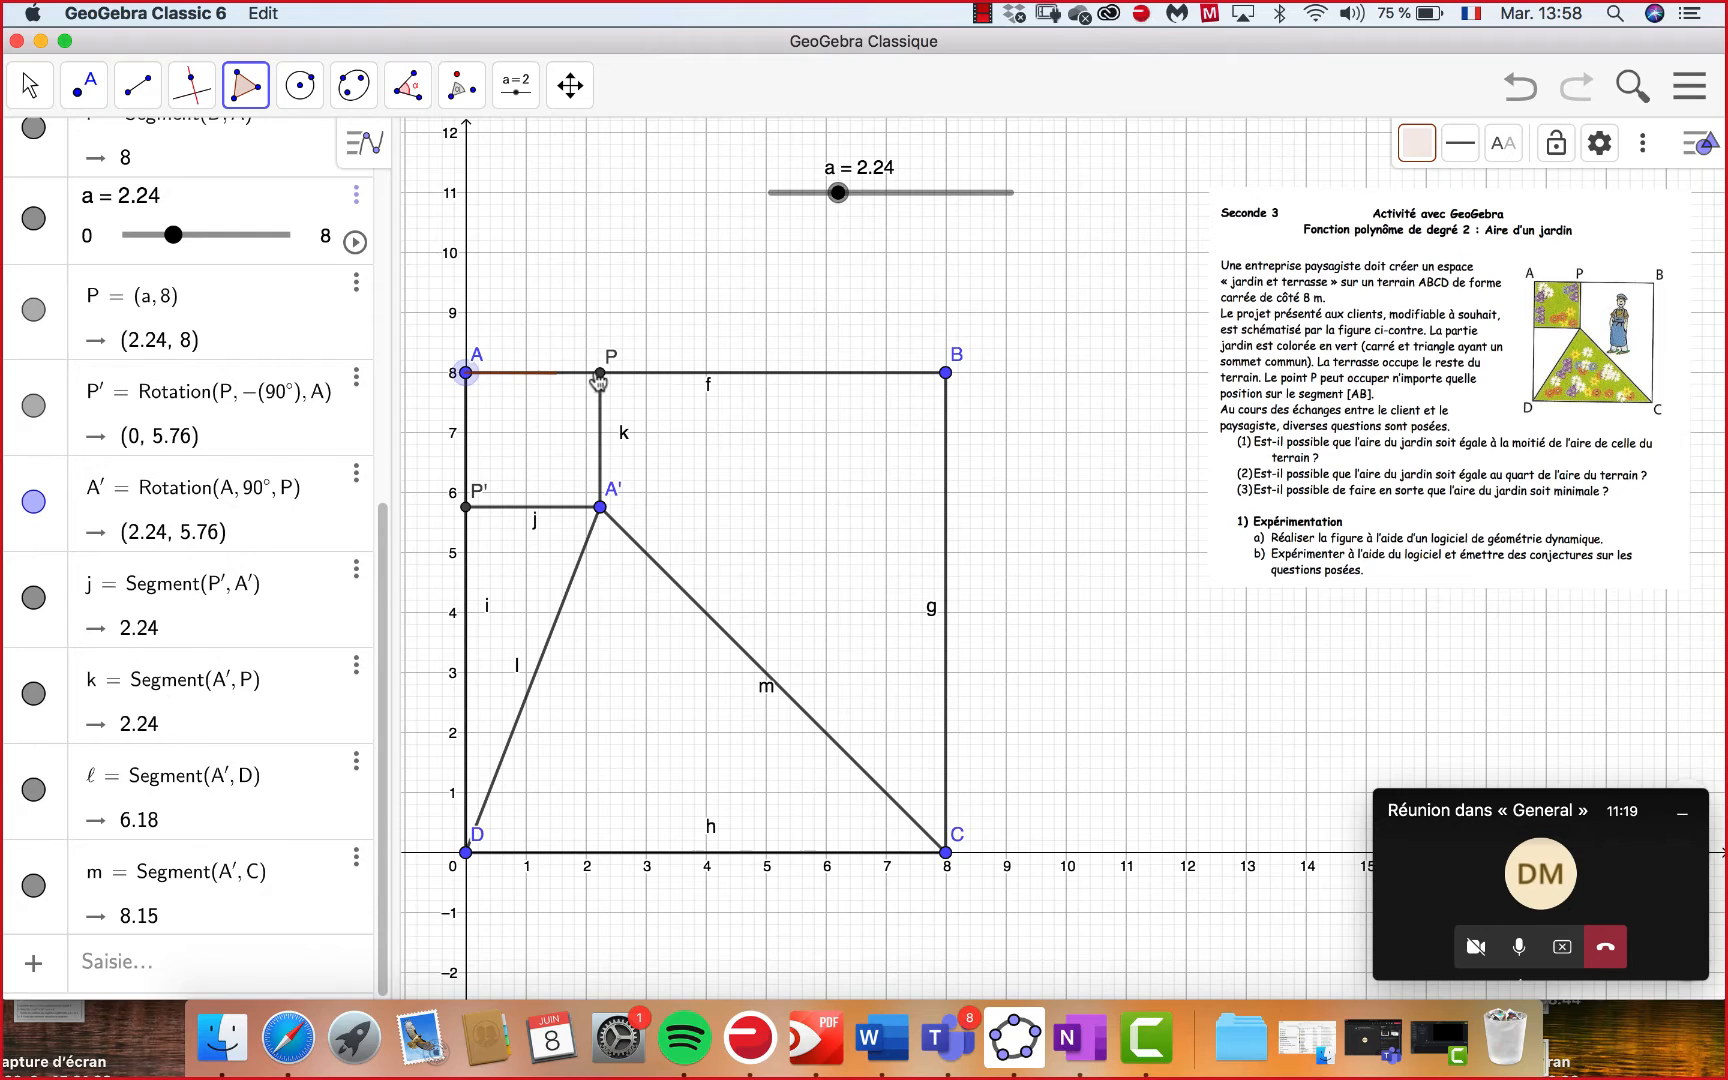
{"action": "left_click", "coordinate": [600, 373]}
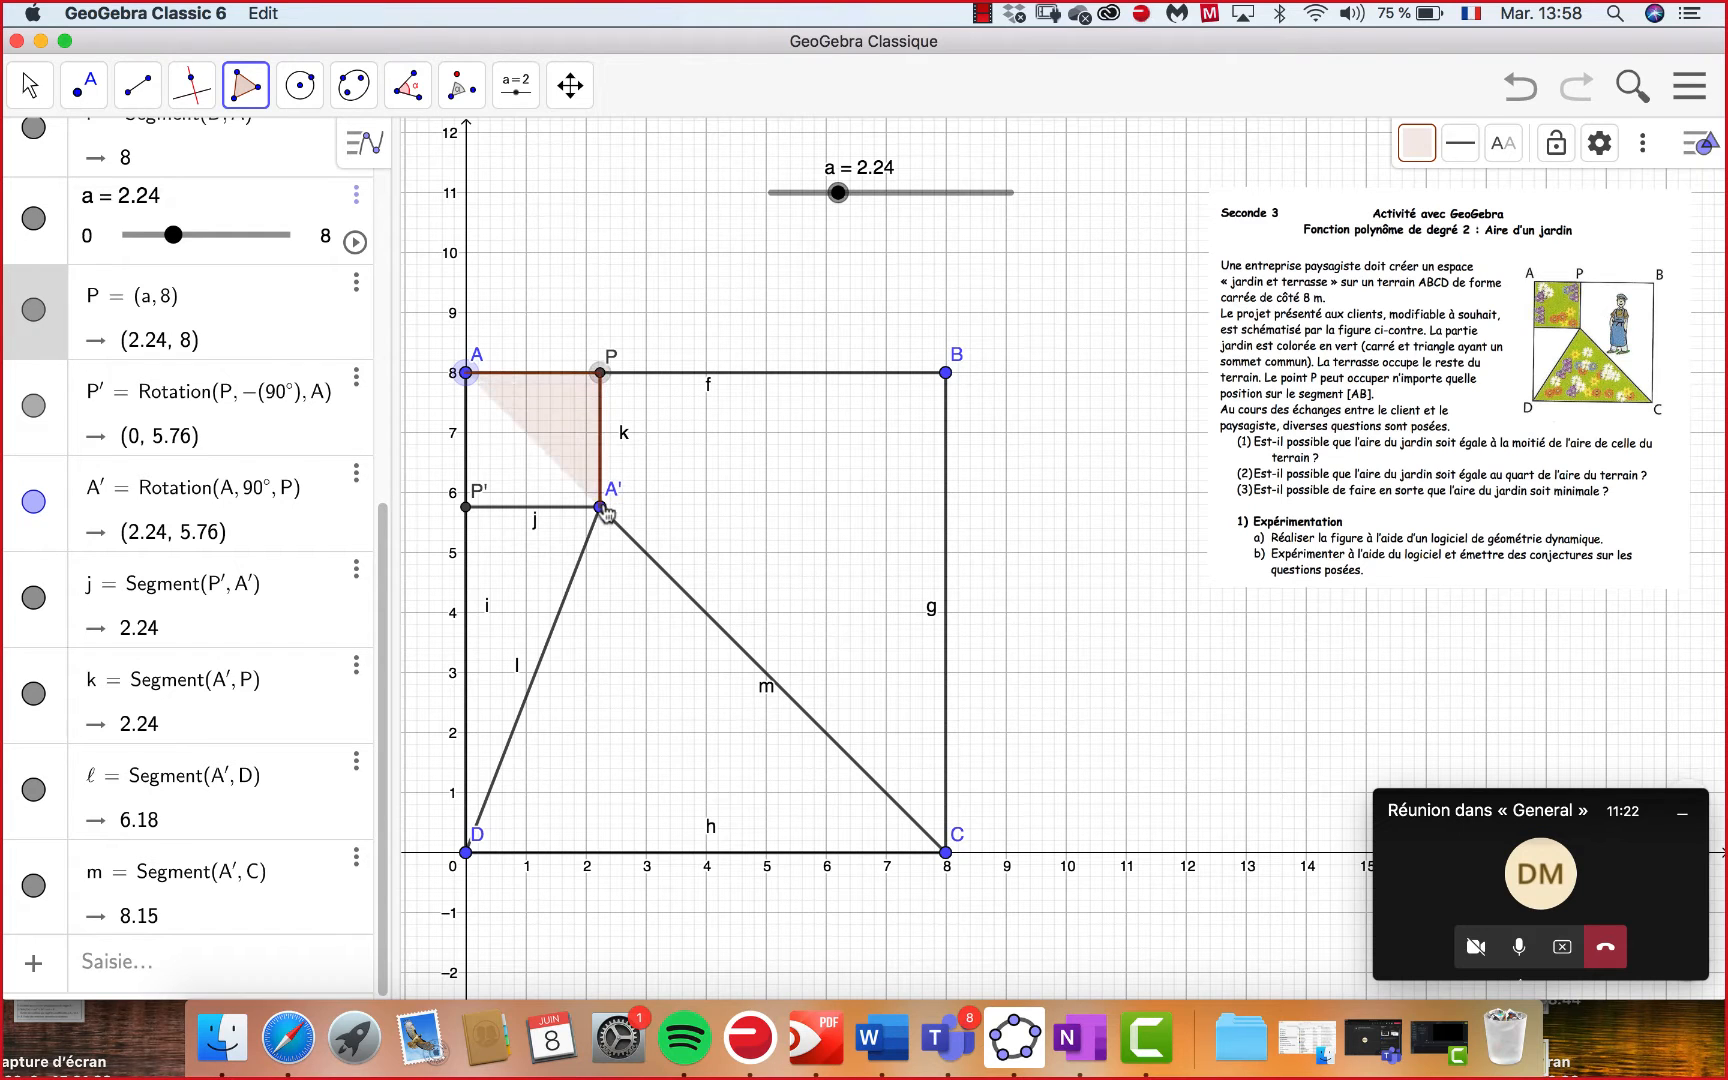
{"action": "left_click", "coordinate": [601, 507]}
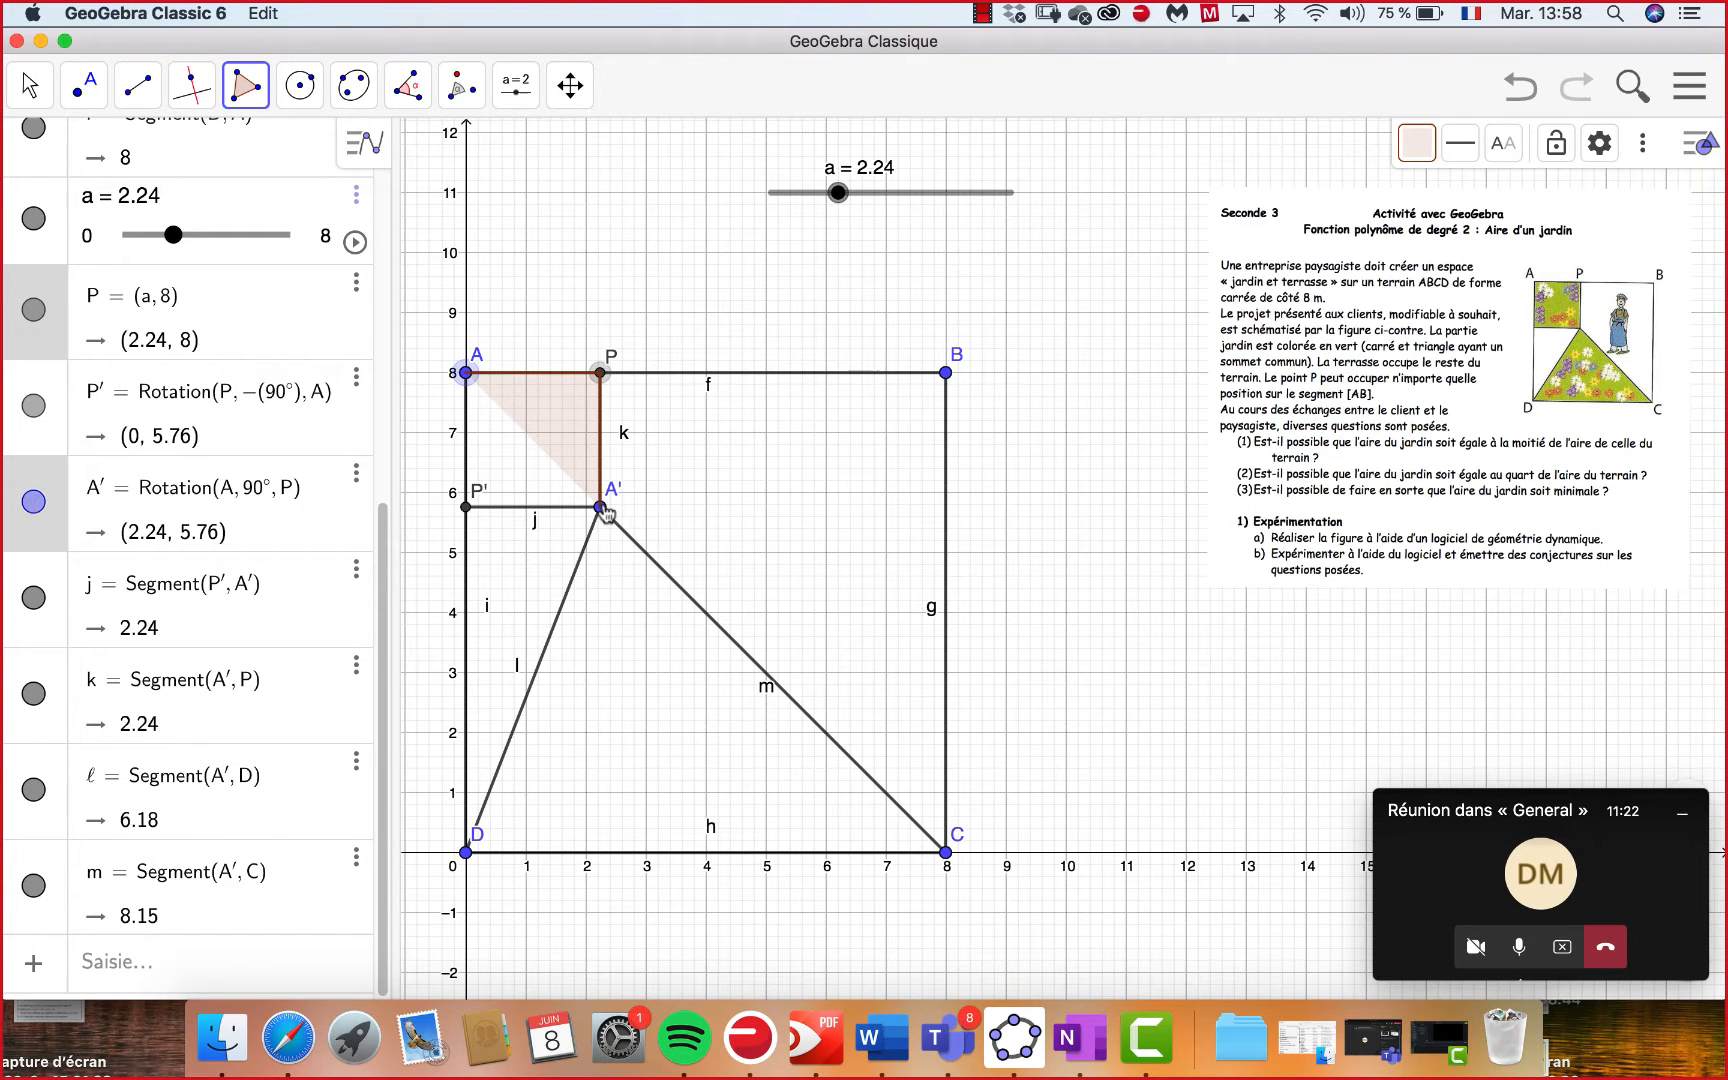
{"action": "left_click", "coordinate": [467, 508]}
{"action": "left_click", "coordinate": [467, 377]}
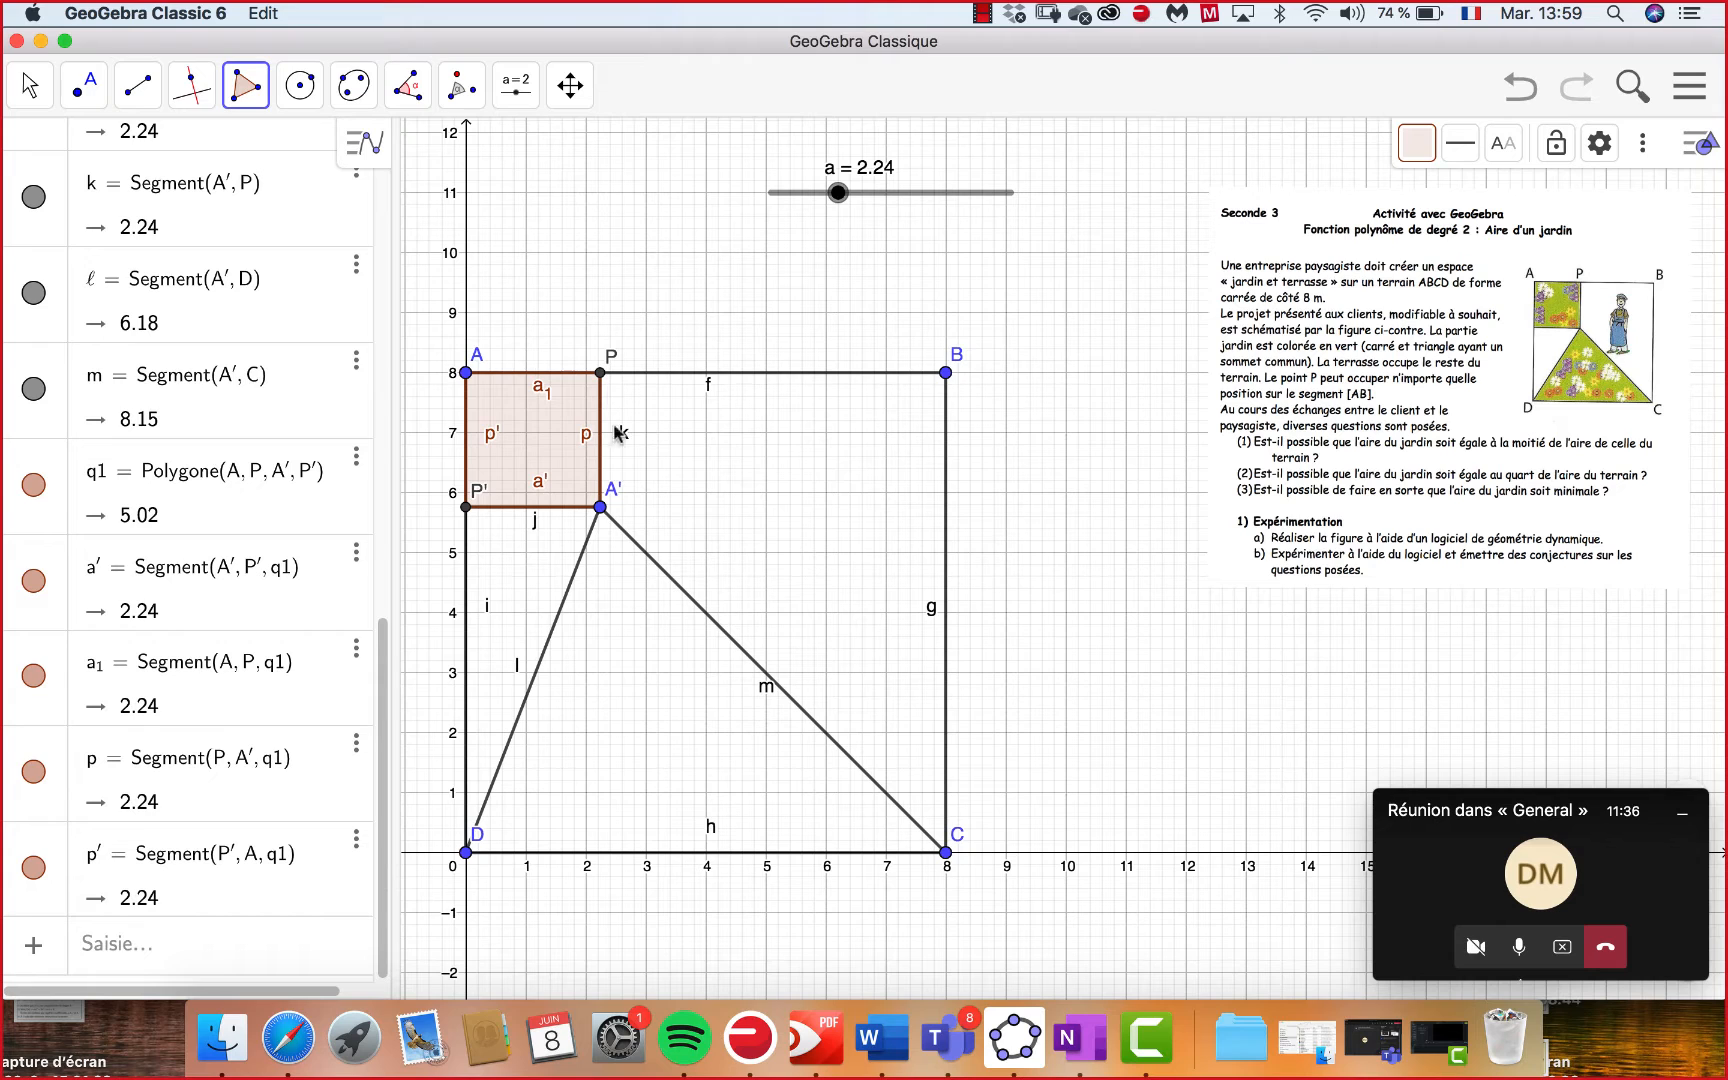
Create a filled polygon over the triangle with vertices A', D and C.
{"action": "left_click", "coordinate": [601, 508]}
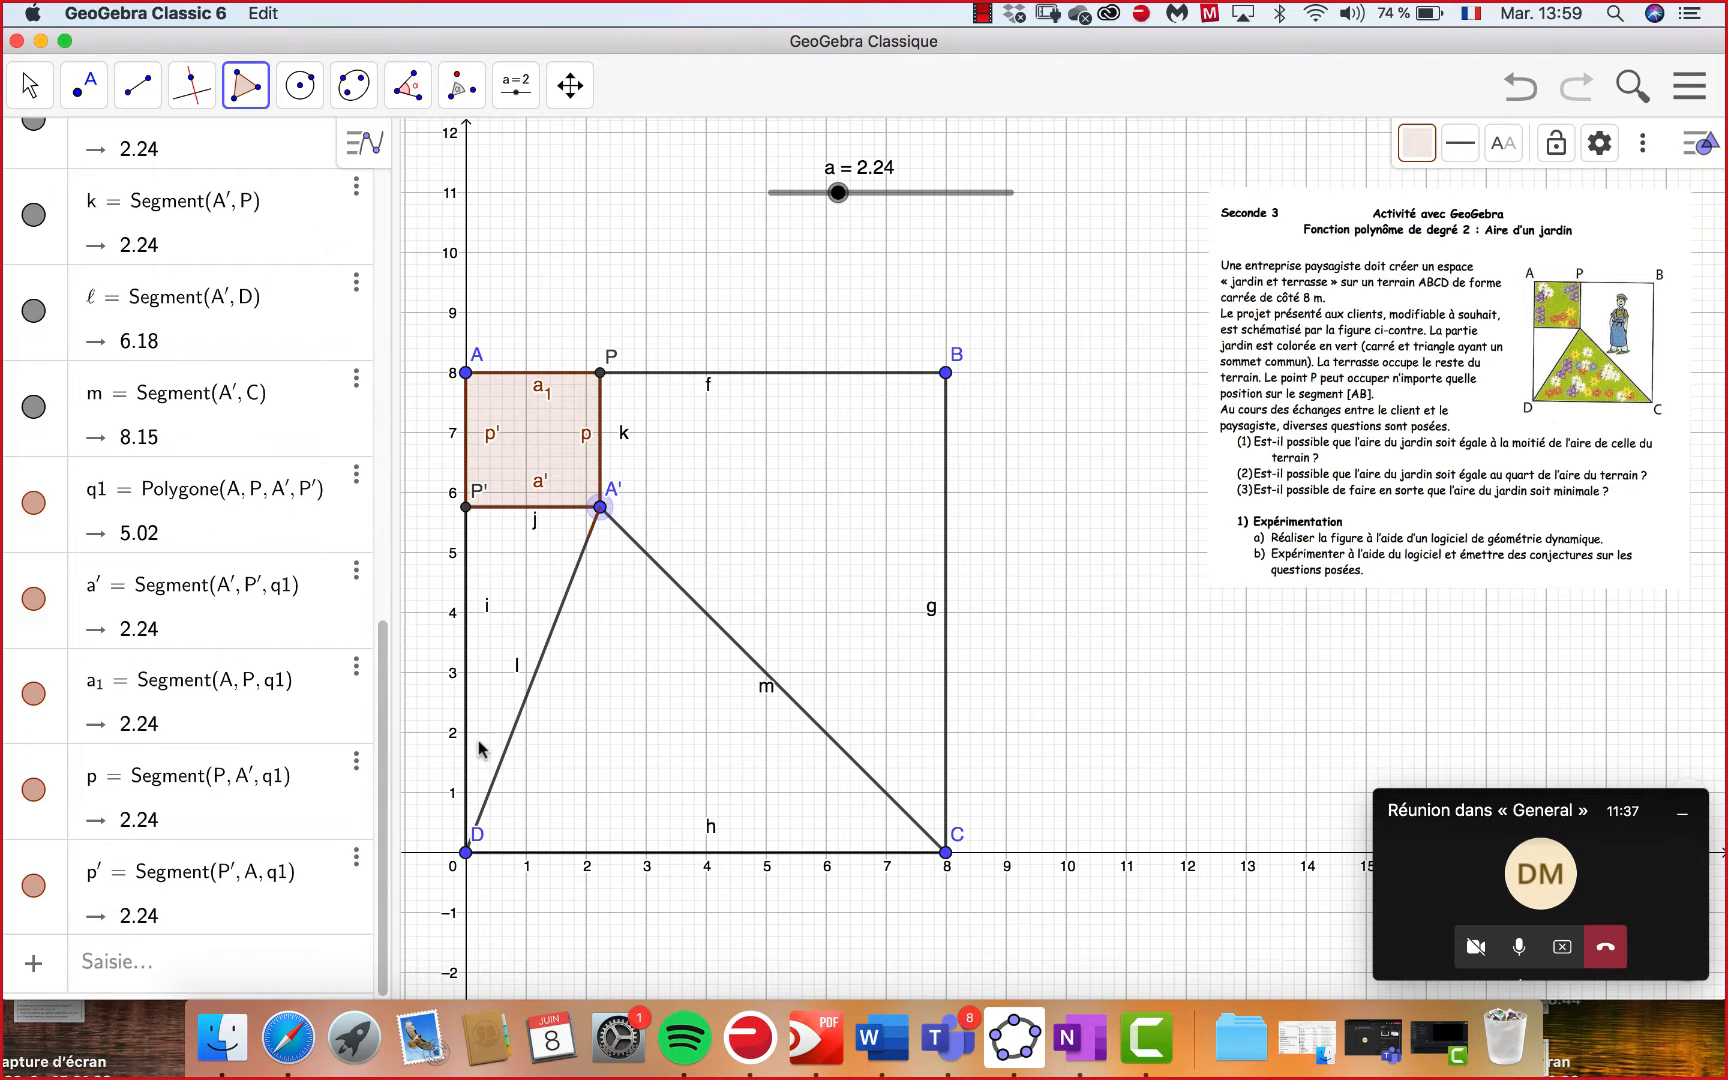
{"action": "left_click", "coordinate": [467, 853]}
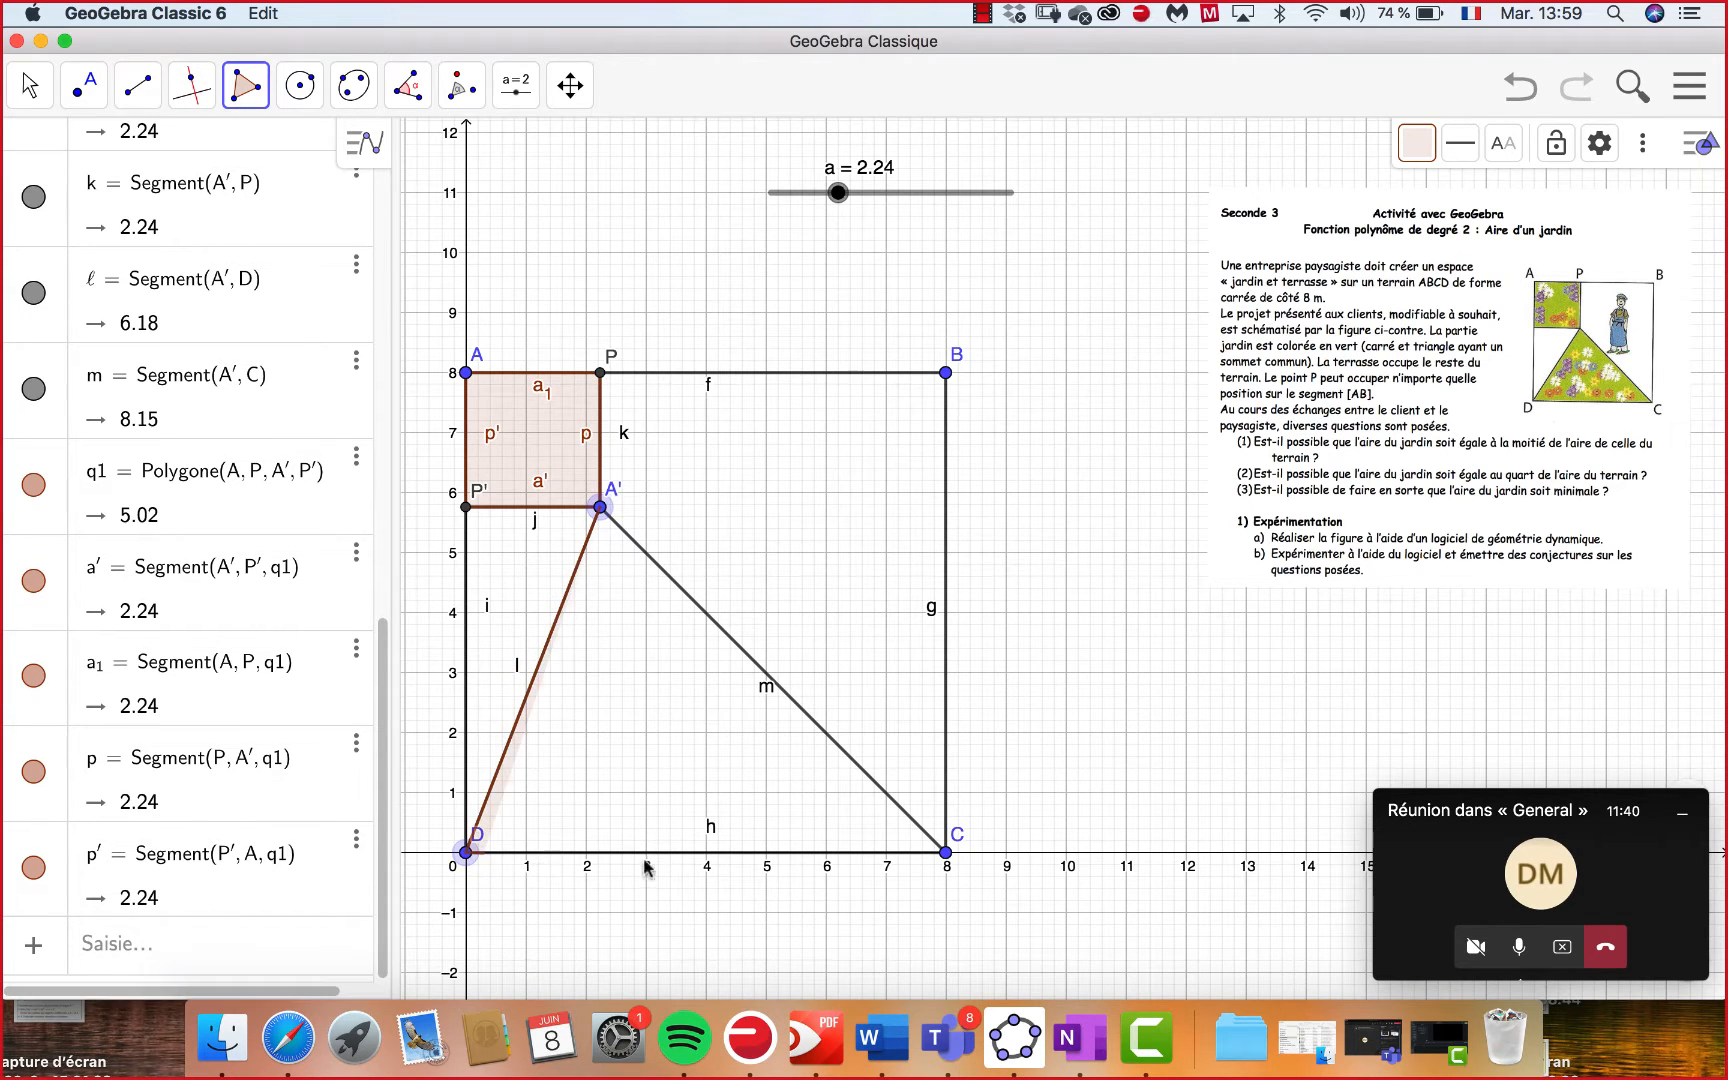
{"action": "left_click", "coordinate": [947, 856]}
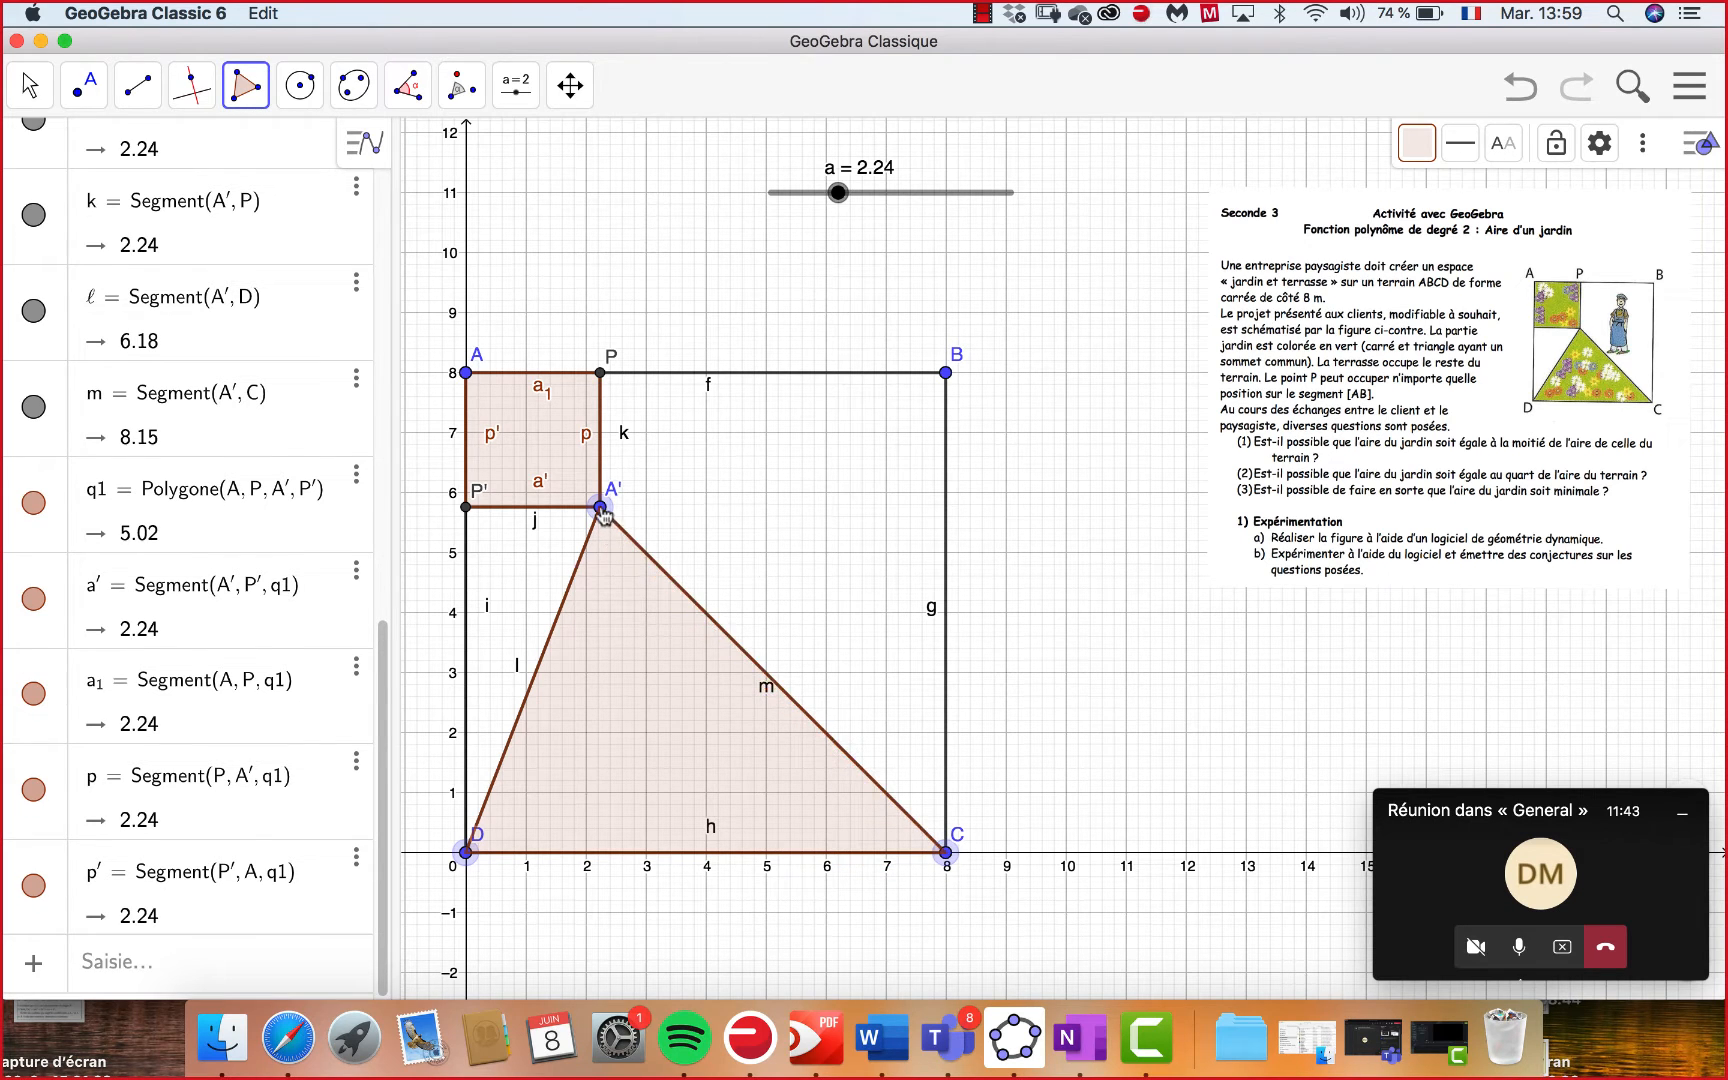
{"action": "left_click", "coordinate": [600, 508]}
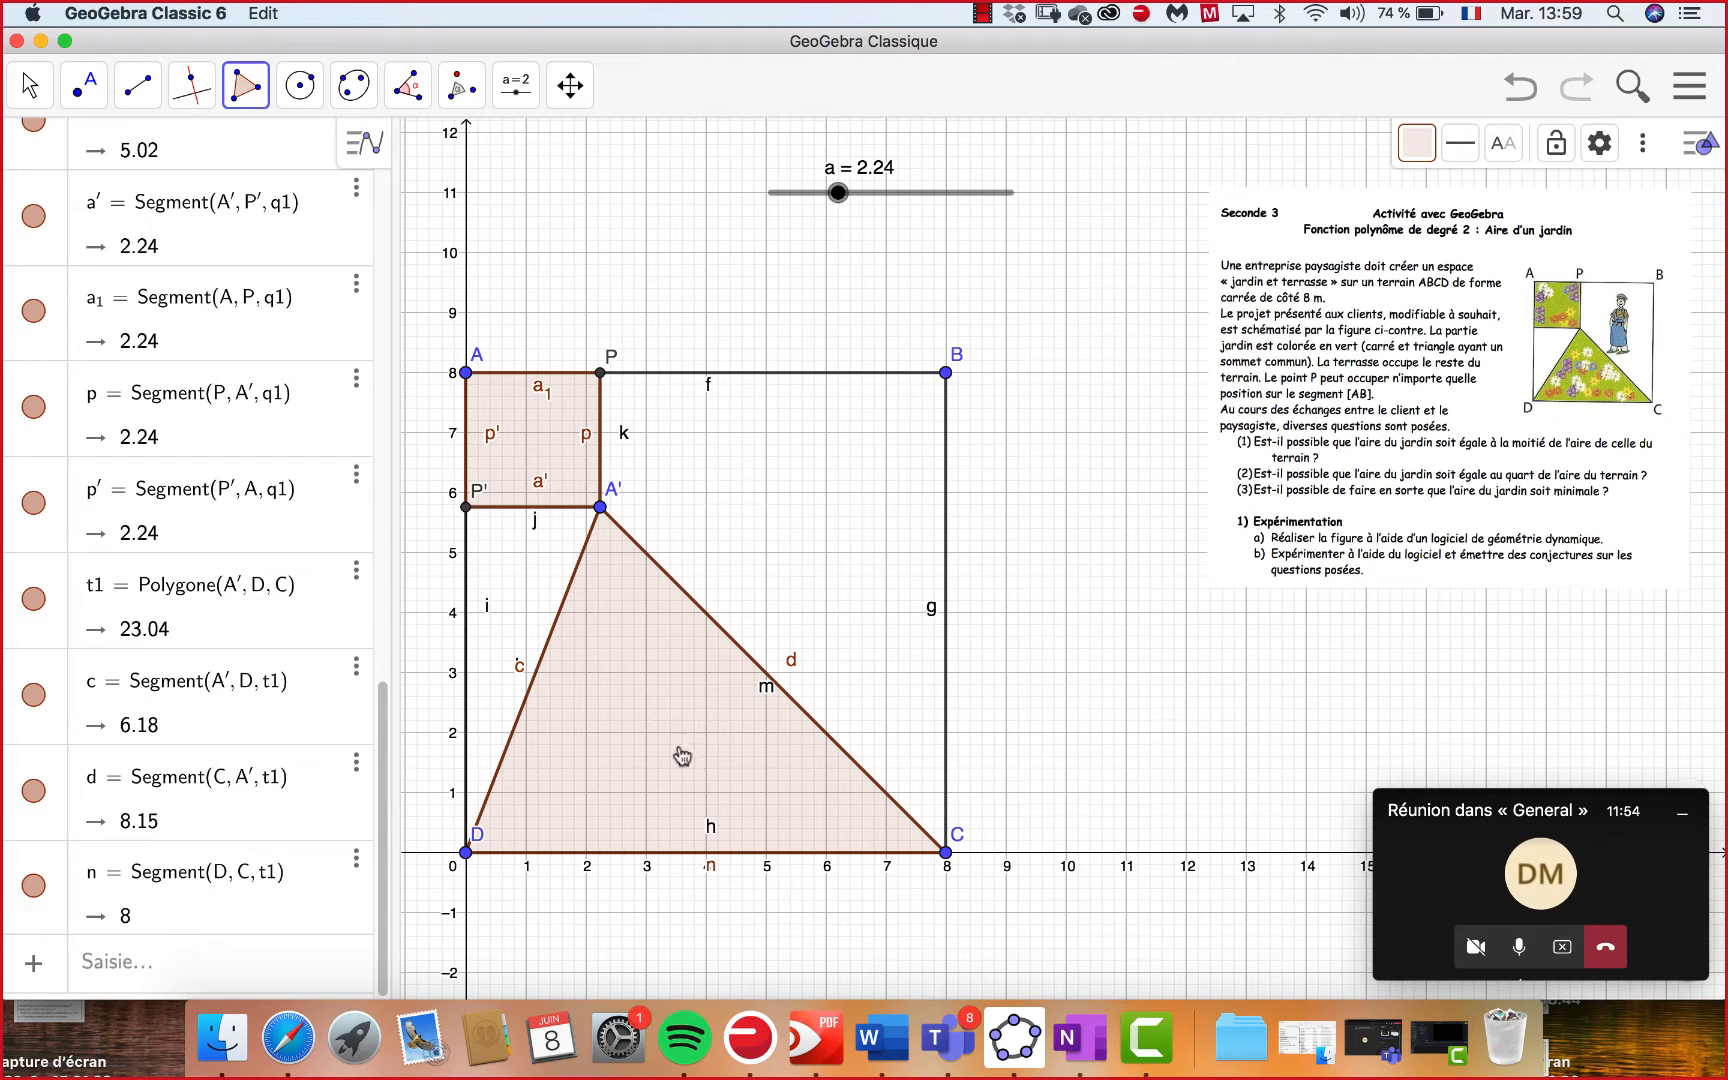
Set slider a to about 5.28 and examine the areas of the square and triangle polygons.
{"action": "scroll", "coordinate": [320, 570], "scroll_direction": "up", "scroll_amount": 5}
{"action": "scroll", "coordinate": [320, 570], "scroll_direction": "up", "scroll_amount": 2}
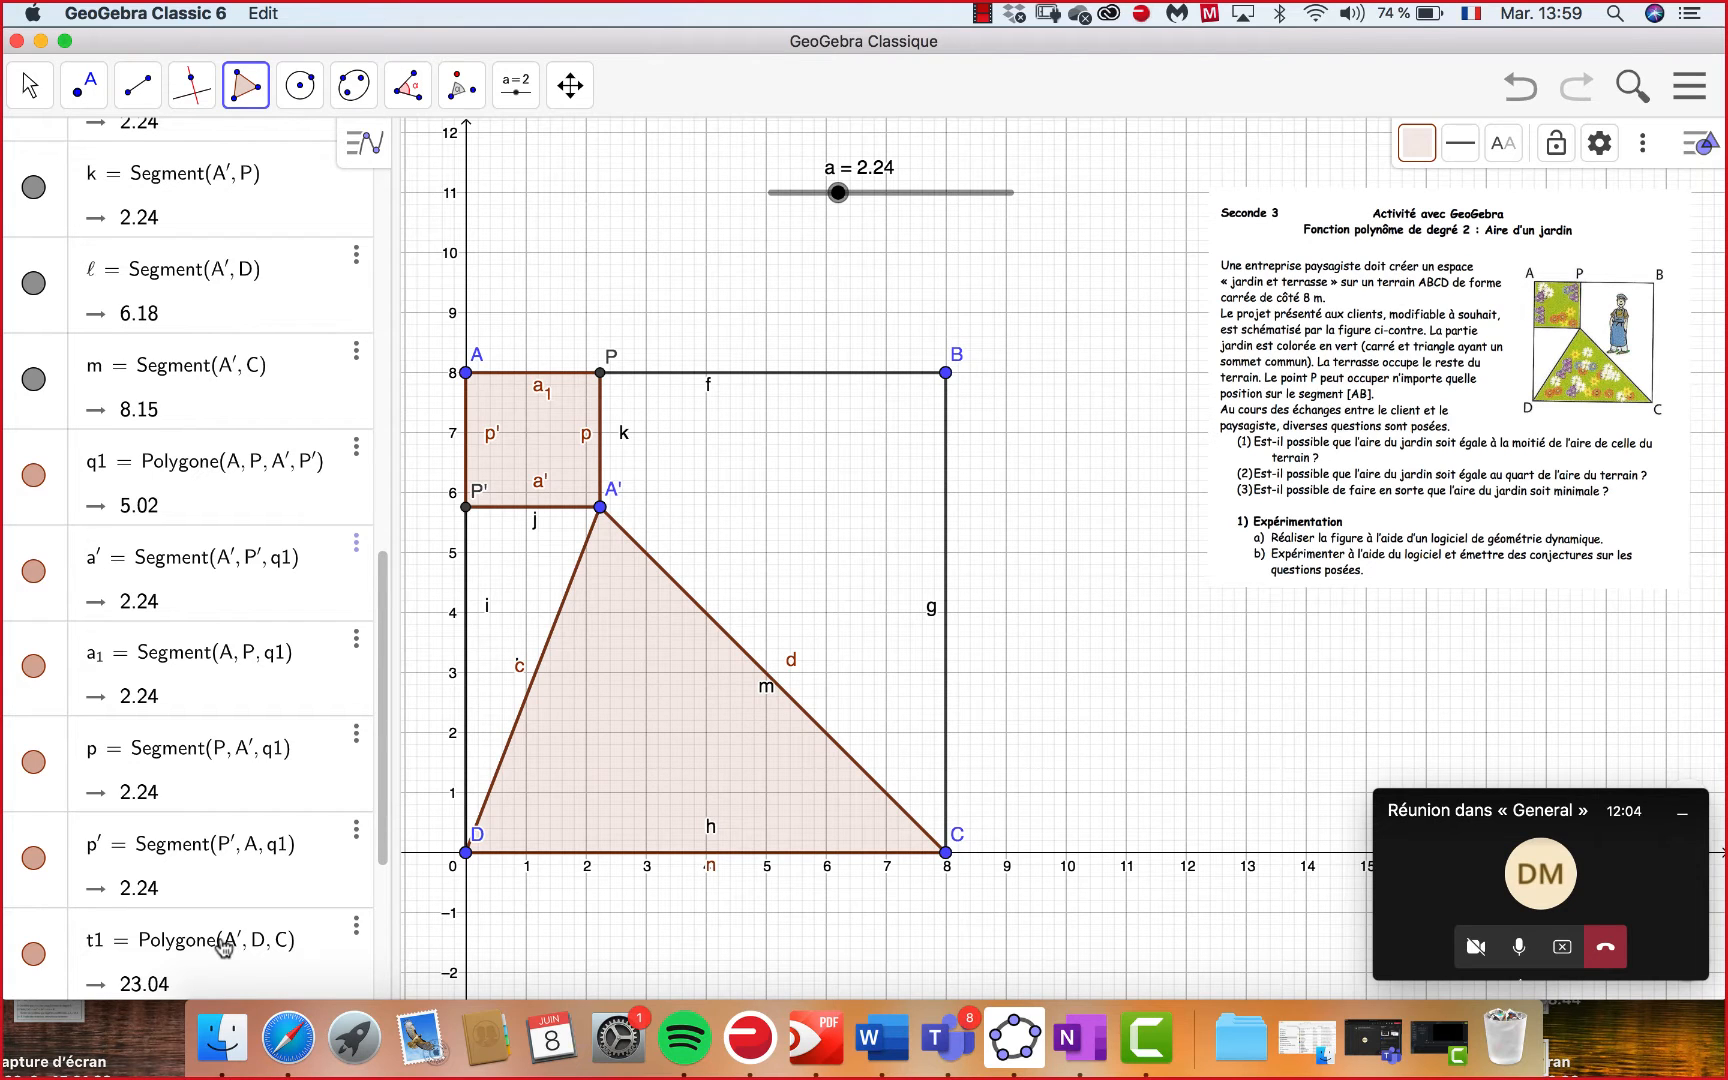
{"action": "left_click_drag", "start_coordinate": [840, 197], "coordinate": [929, 197]}
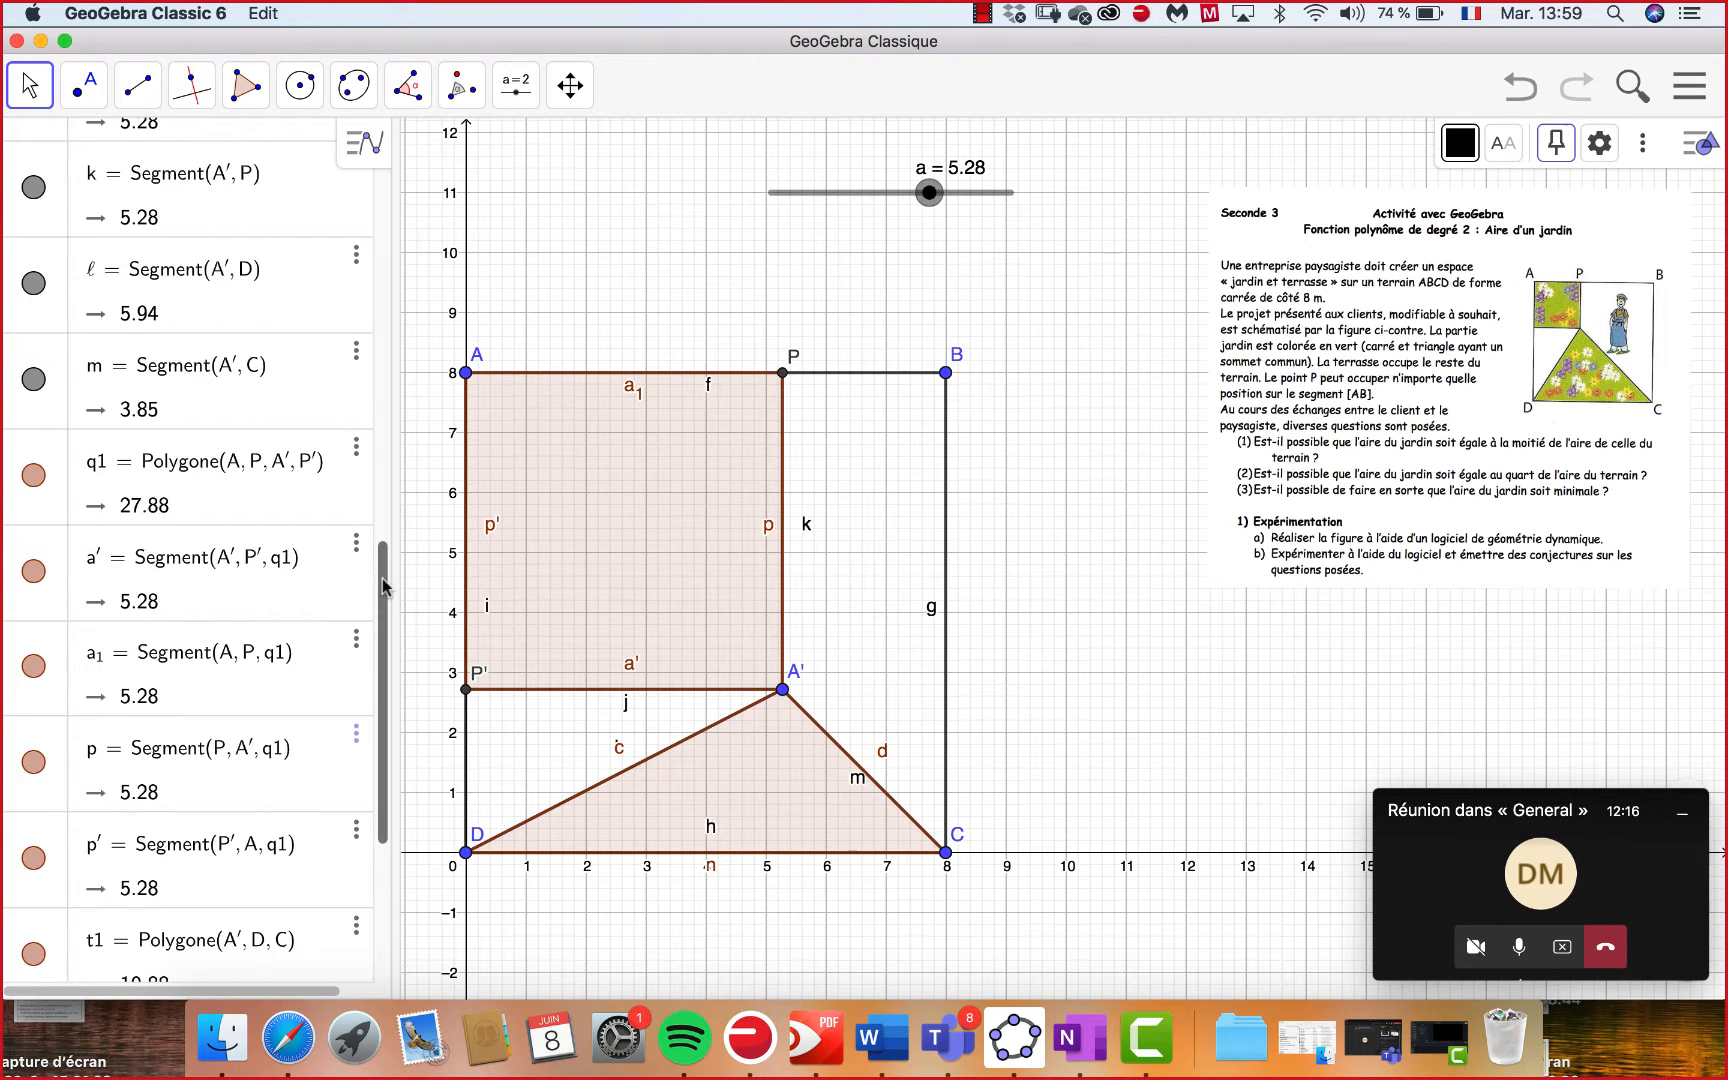
{"action": "left_click_drag", "start_coordinate": [383, 587], "coordinate": [380, 808]}
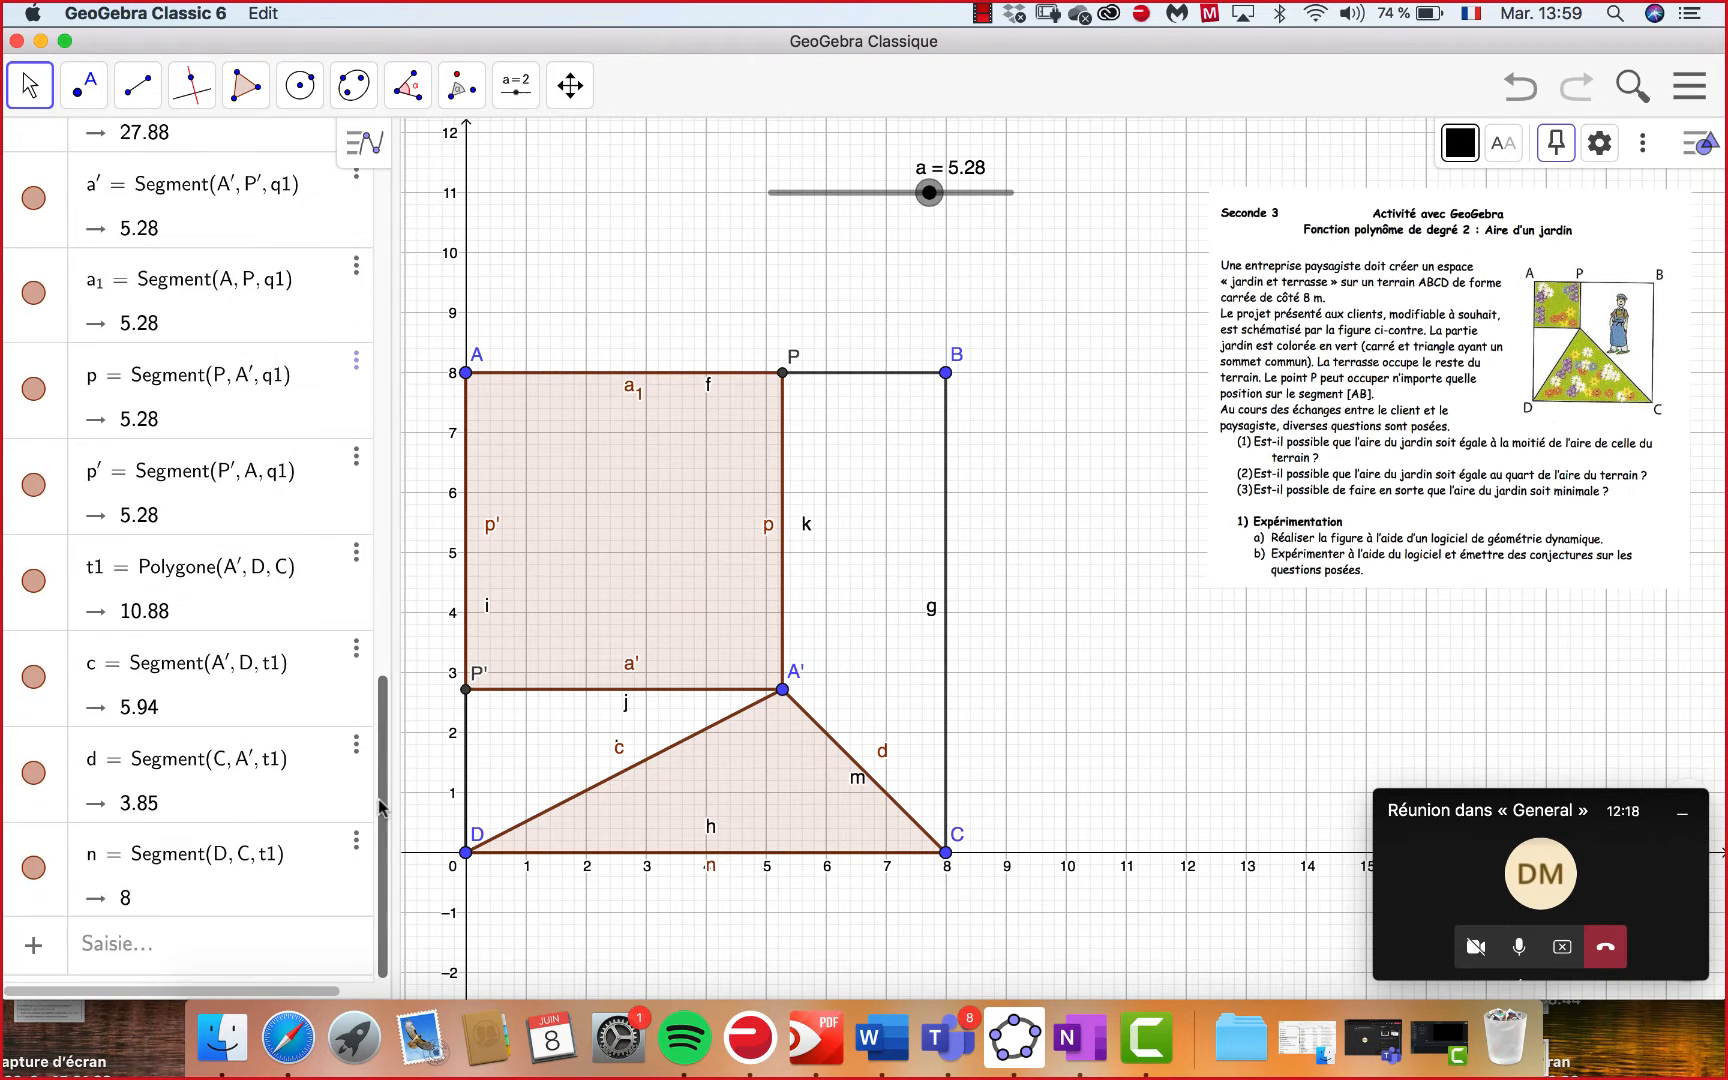
Define a value Aire = t1 + q1 that adds the areas of the triangle and square polygons.
{"action": "left_click", "coordinate": [97, 955]}
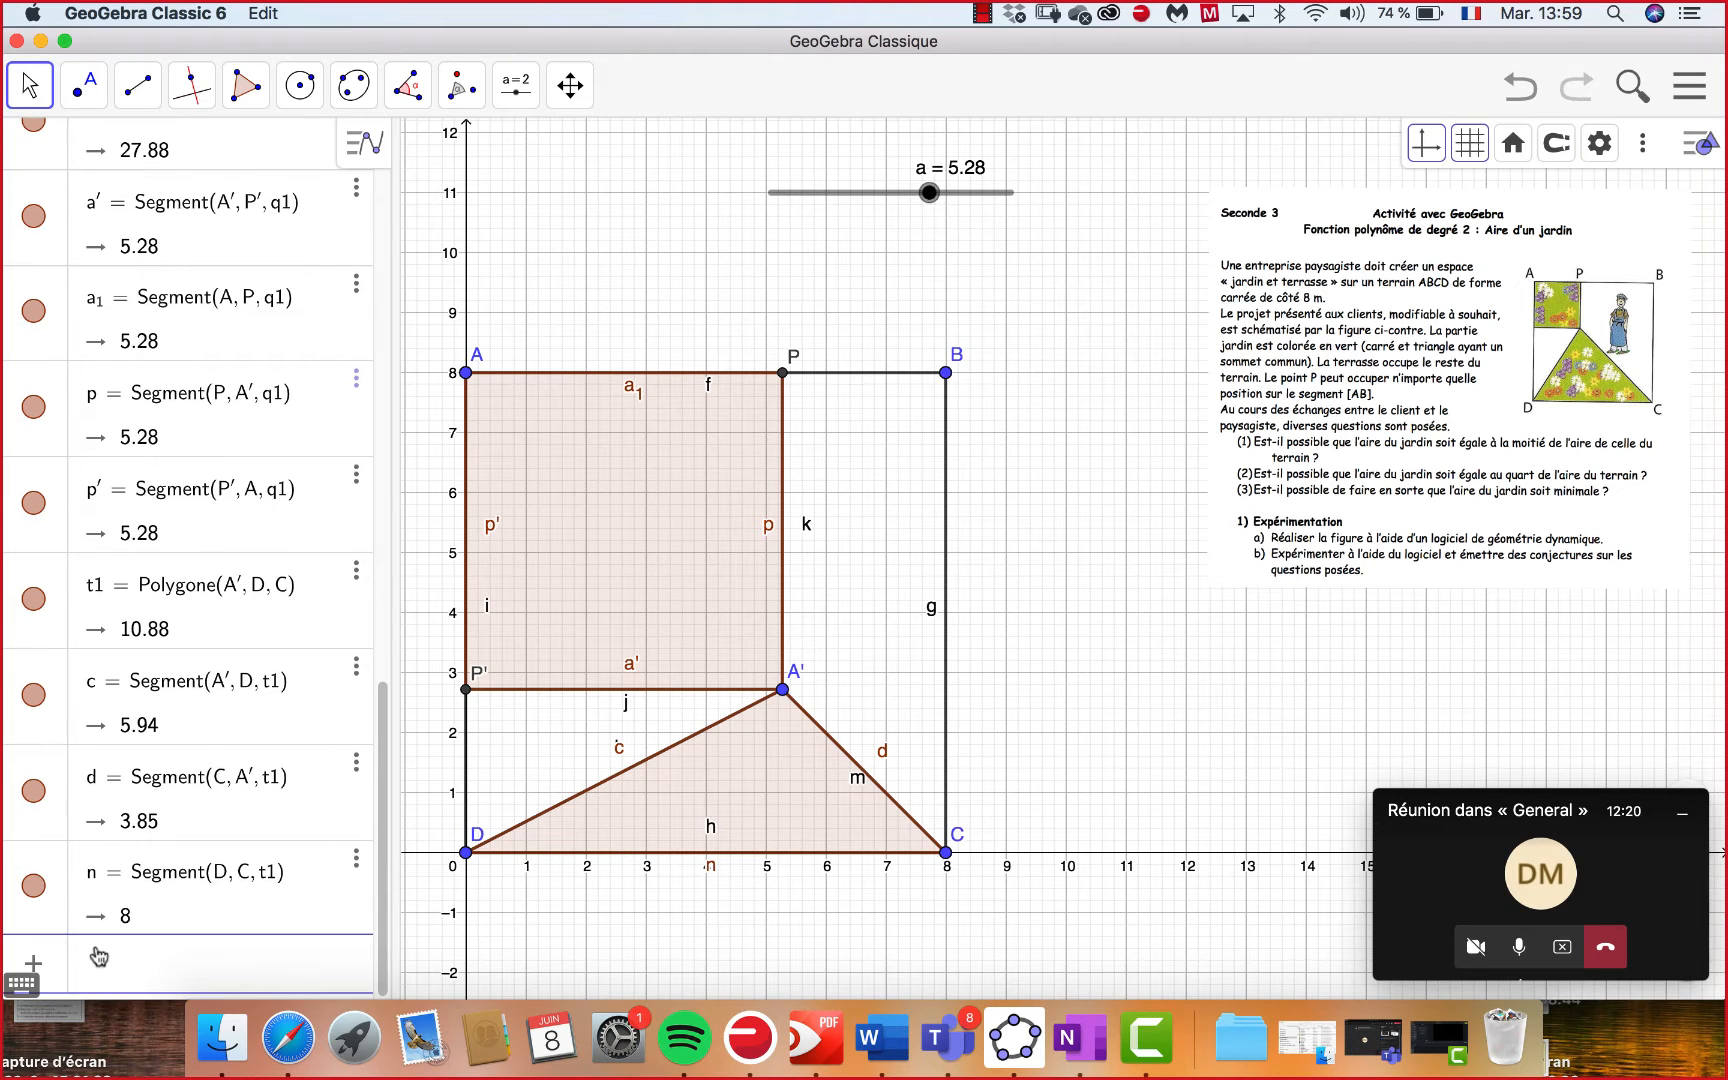
{"action": "type", "text": "A"}
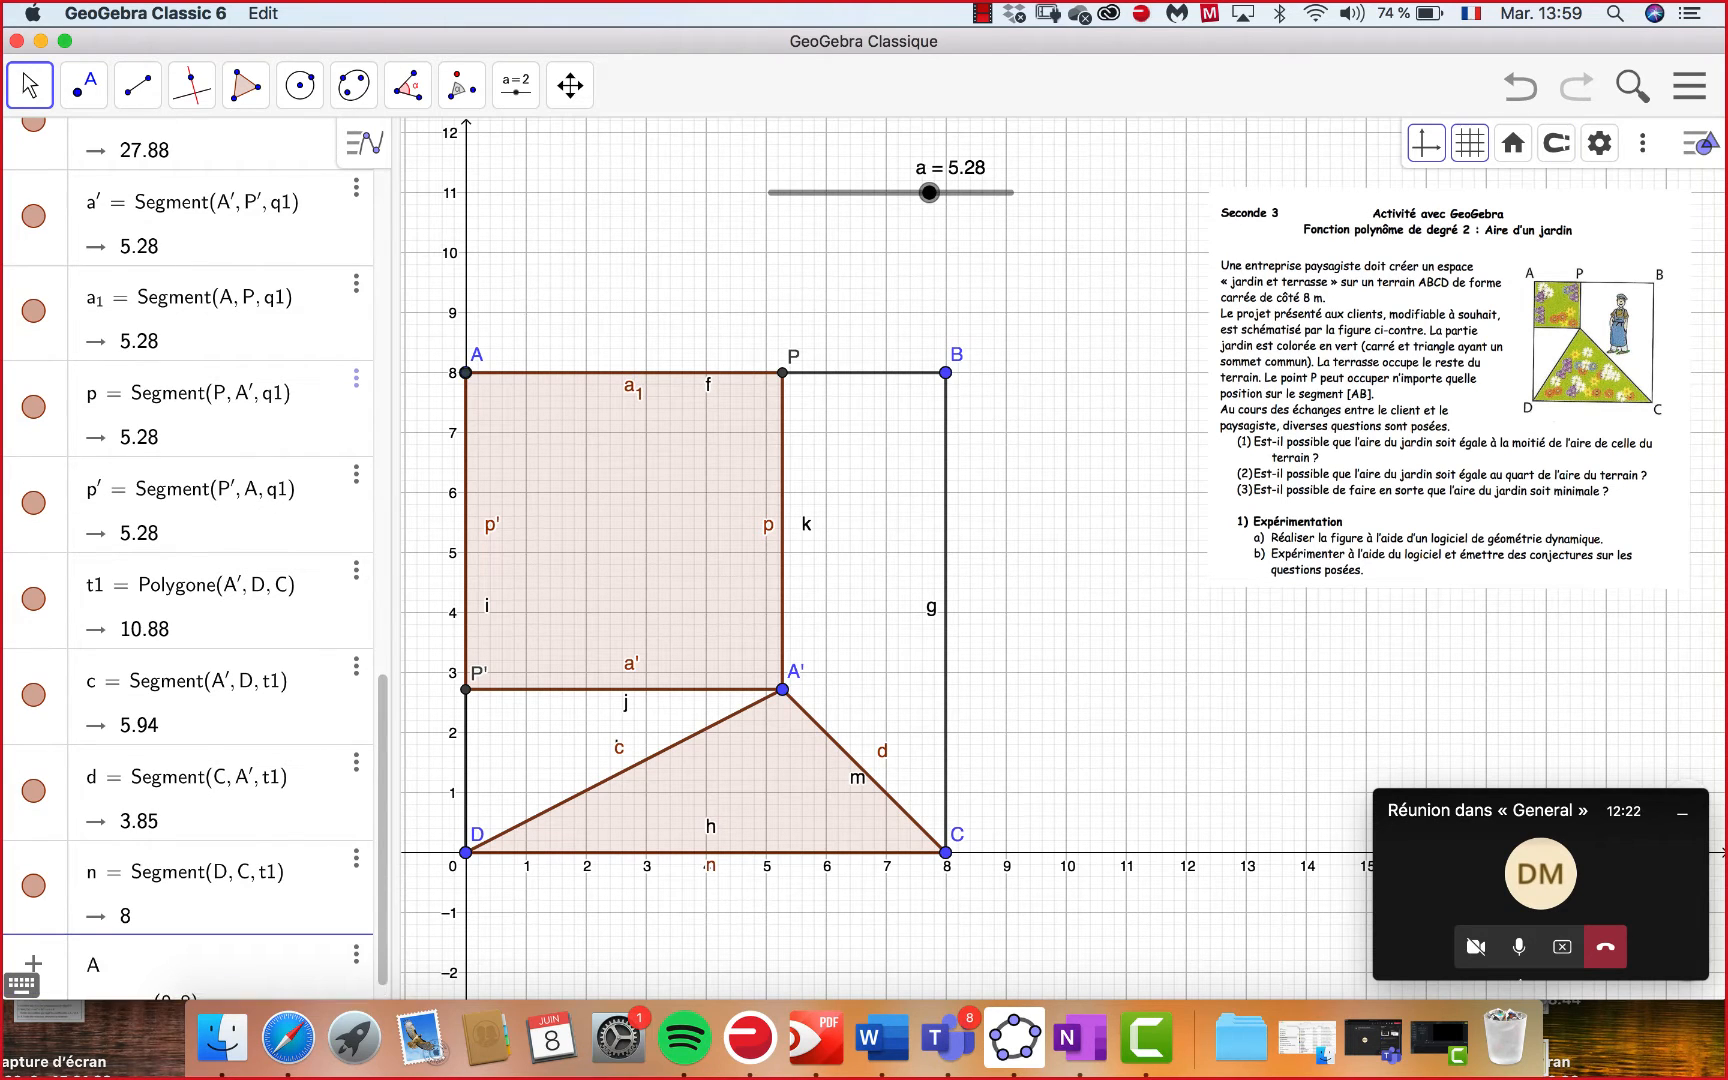
{"action": "type", "text": "ire "}
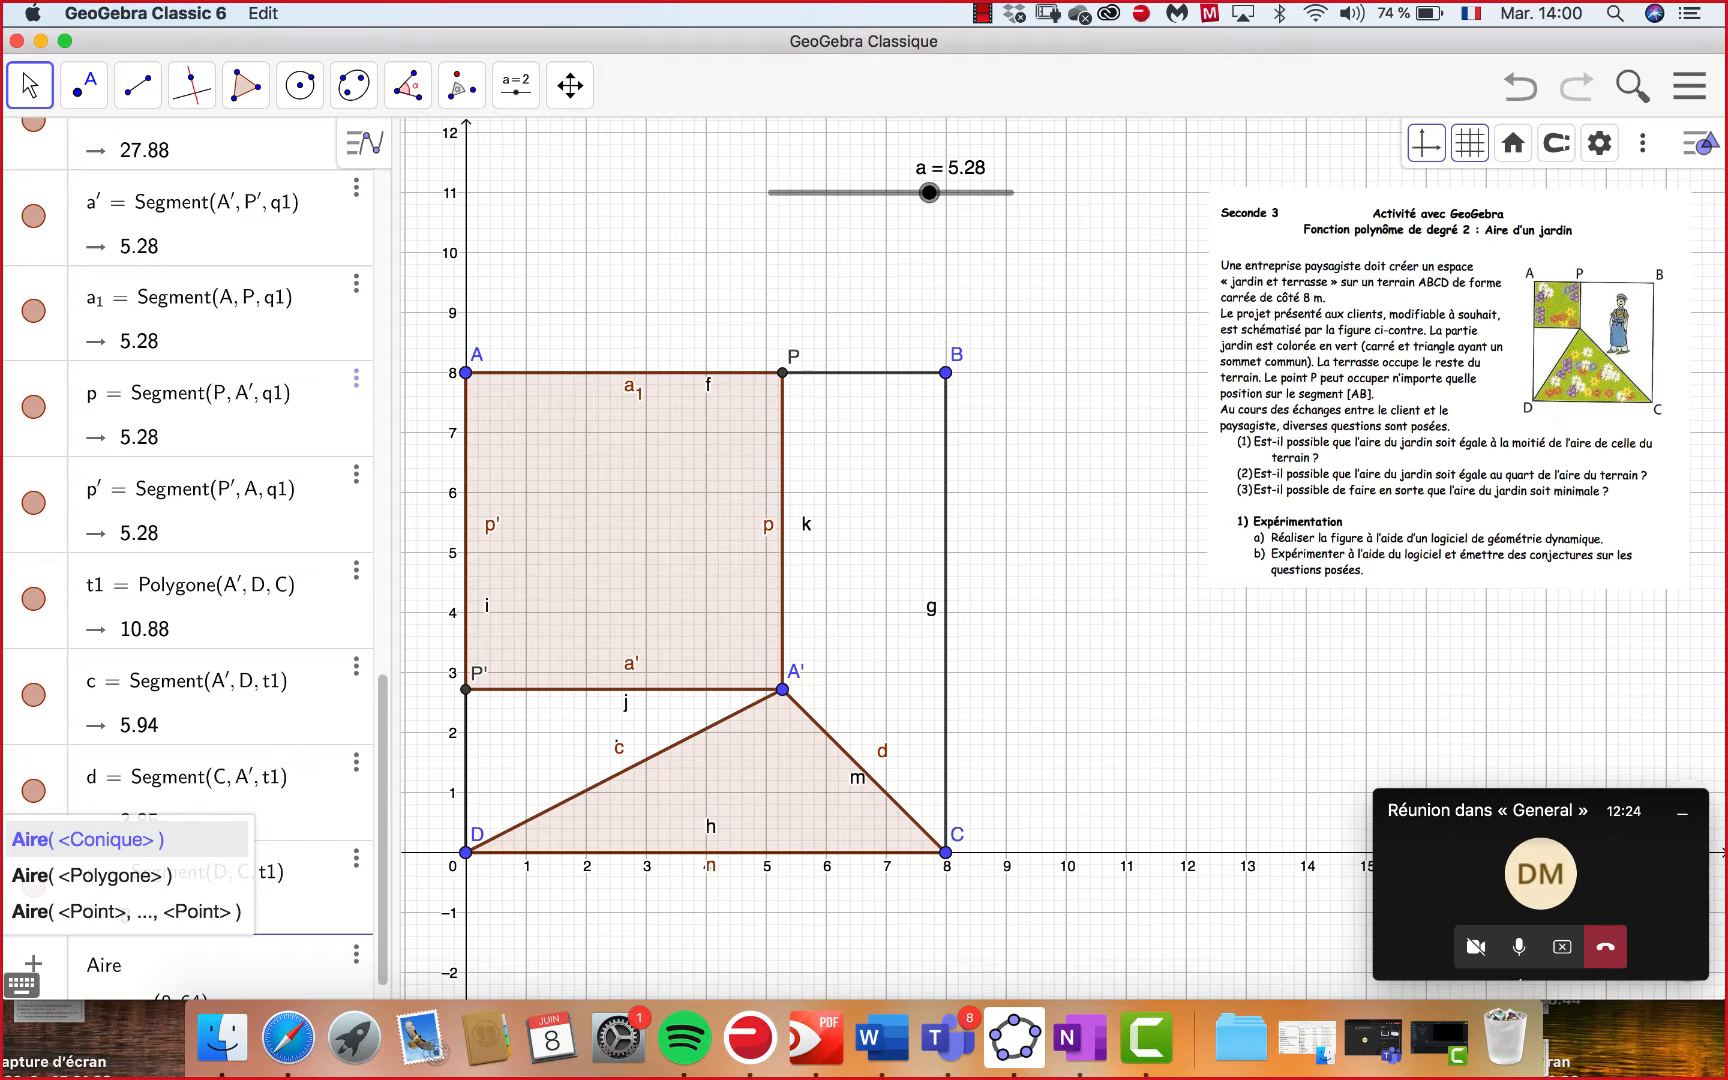
{"action": "type", "text": "="}
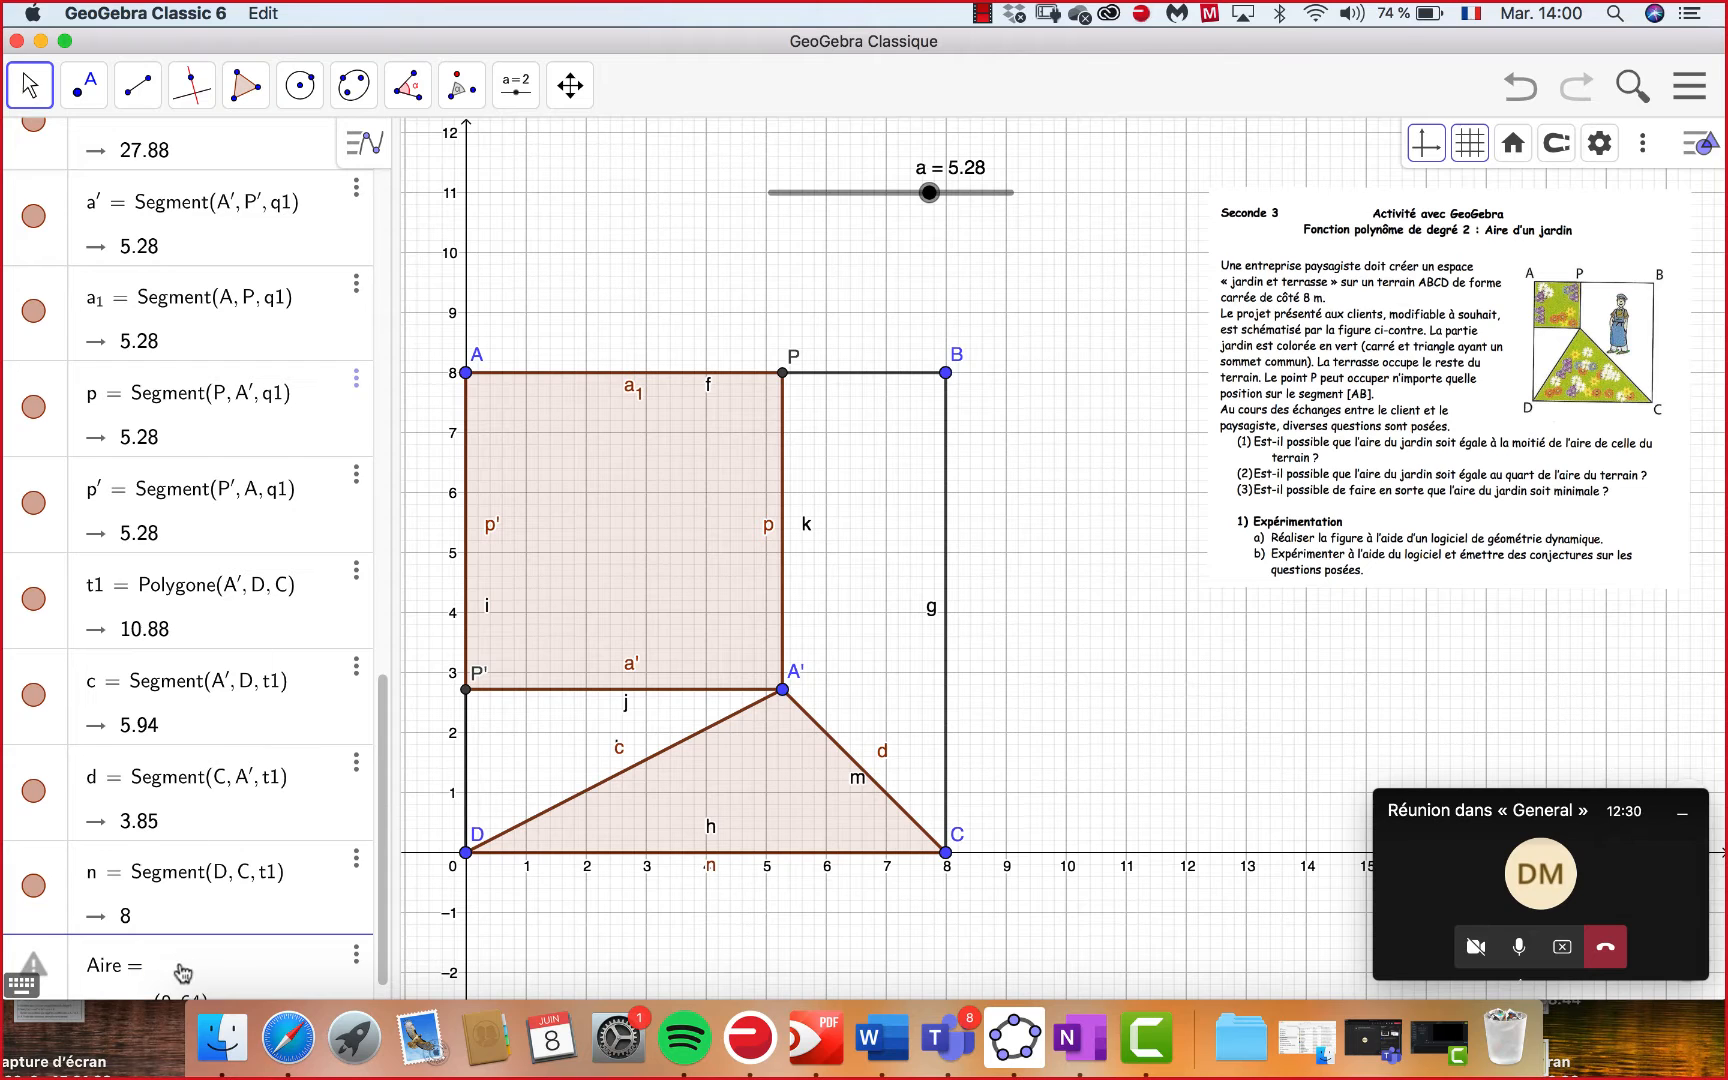
{"action": "type", "text": "t1+"}
{"action": "scroll", "coordinate": [173, 430], "scroll_direction": "up", "scroll_amount": 5}
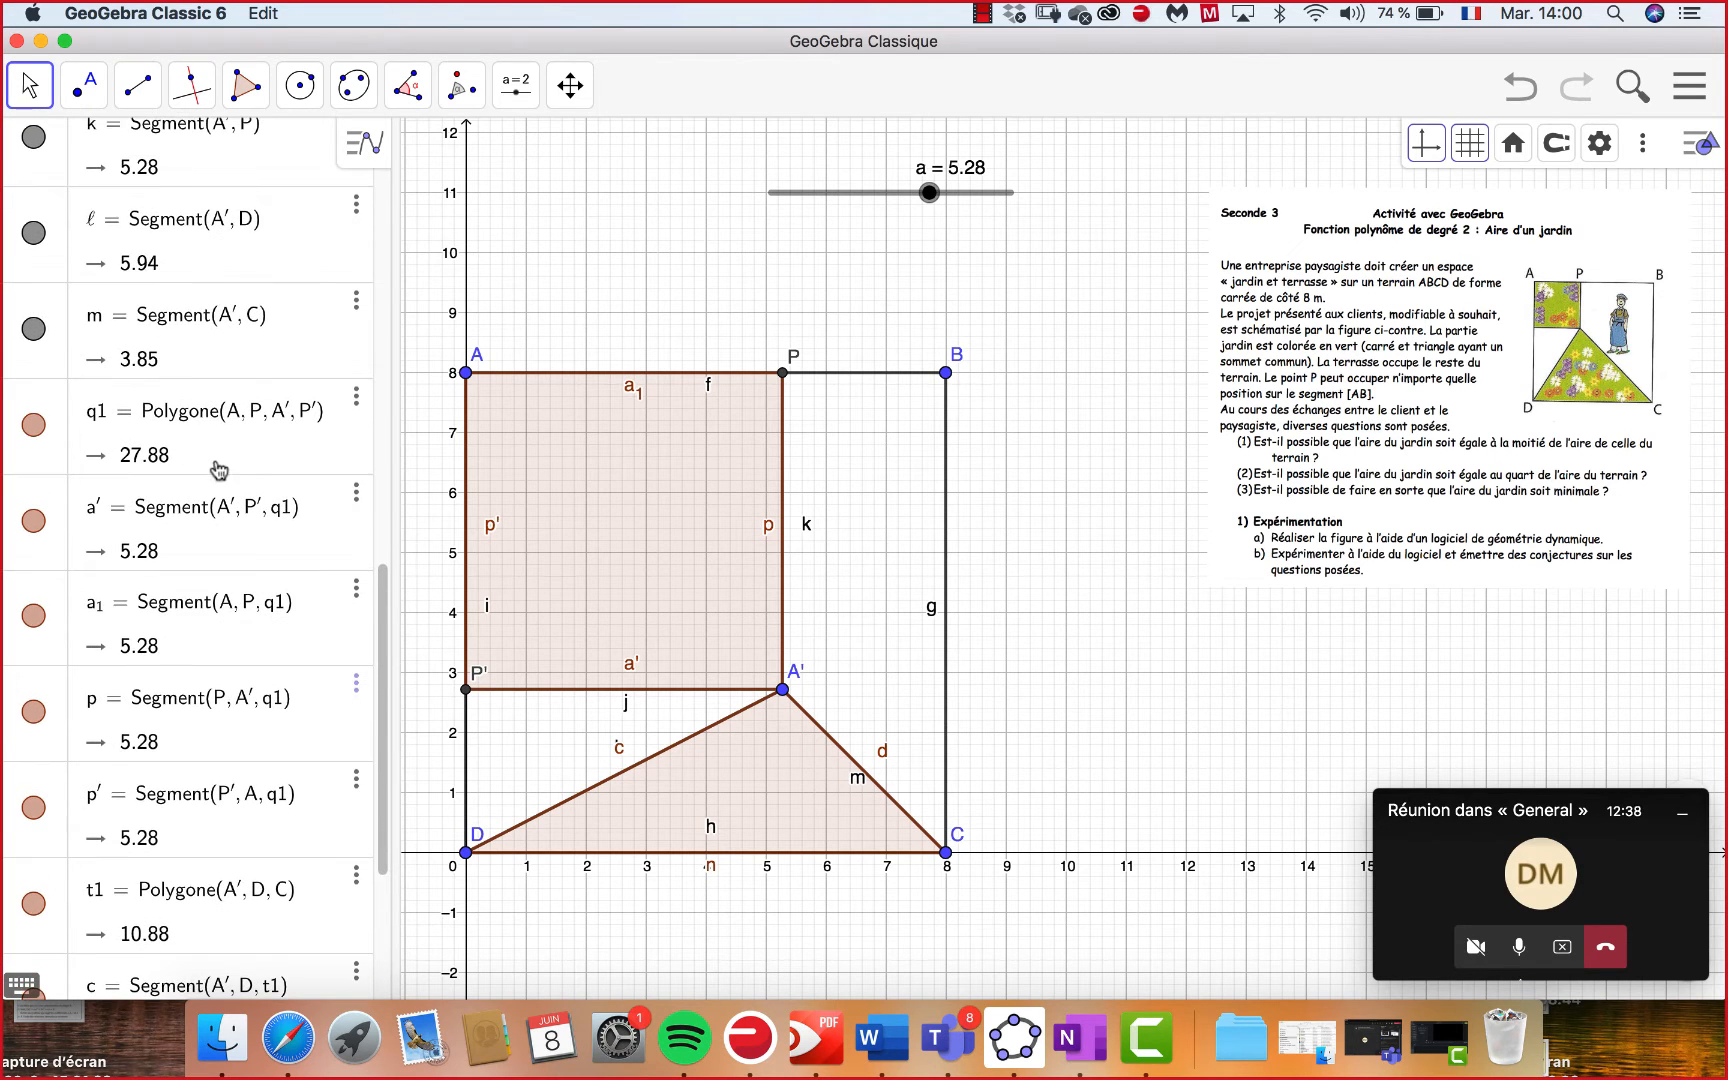
{"action": "scroll", "coordinate": [218, 470], "scroll_direction": "down", "scroll_amount": 5}
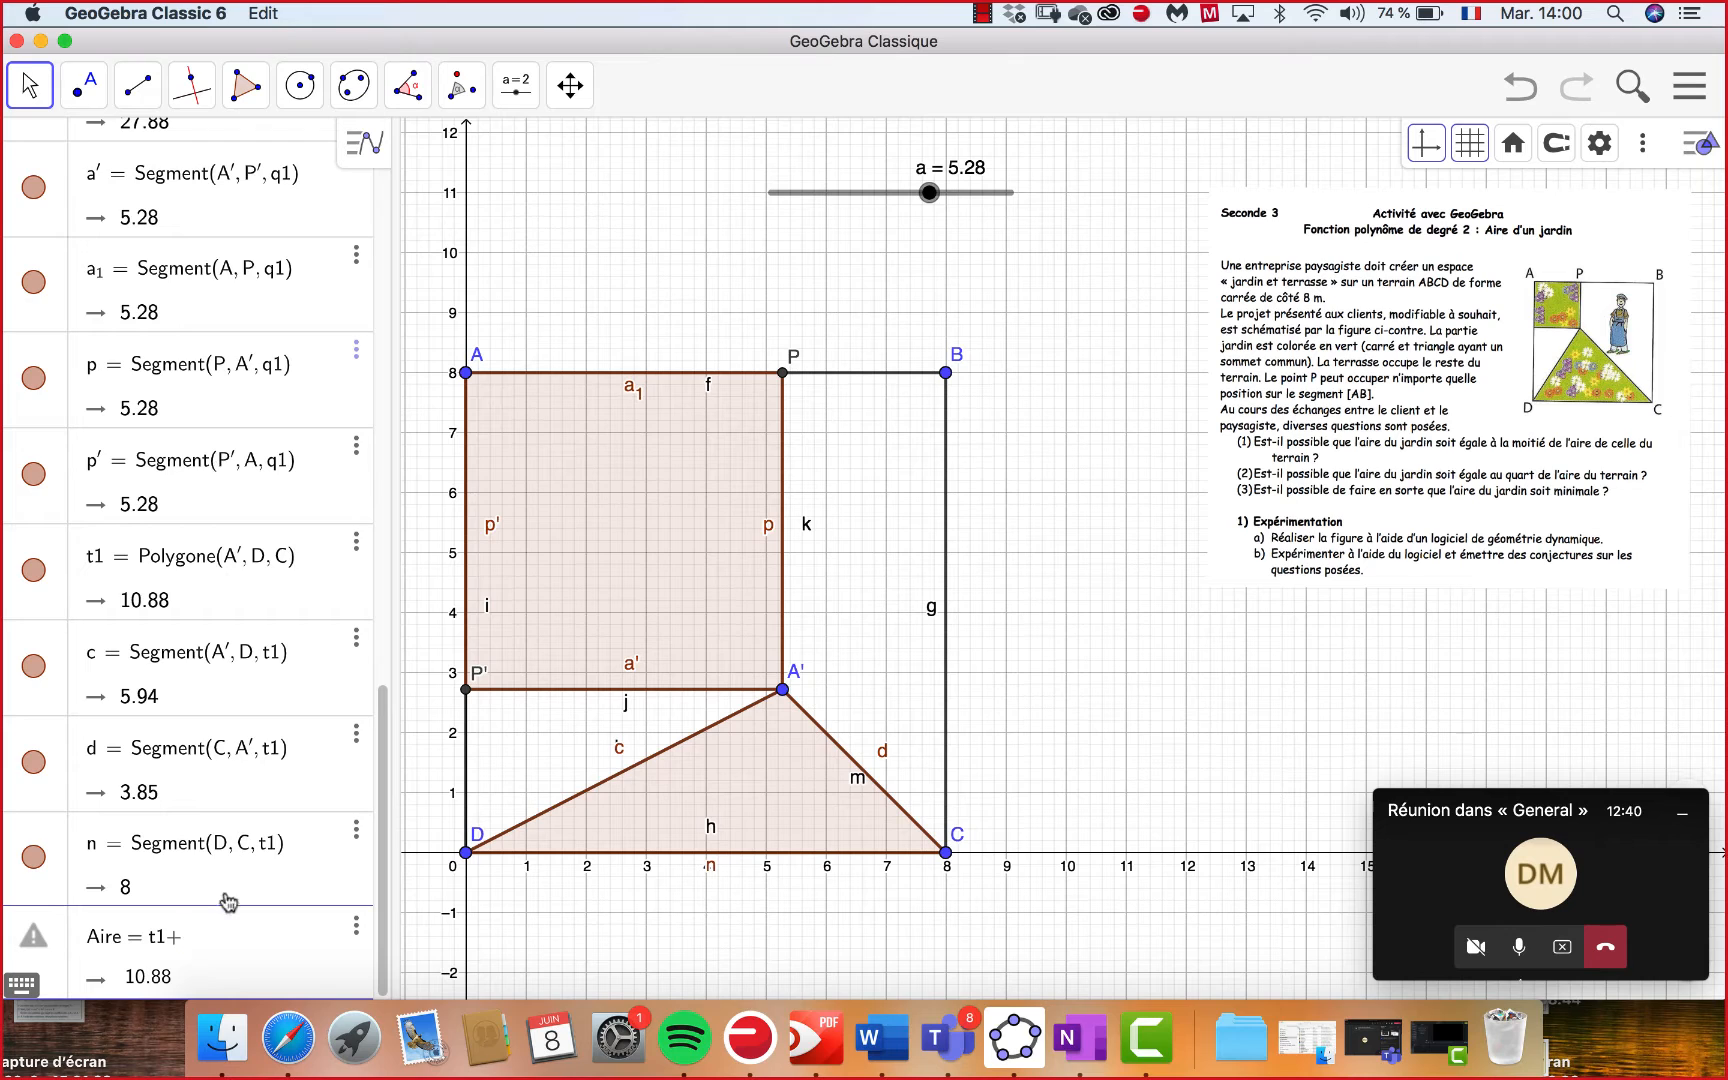
{"action": "type", "text": "q"}
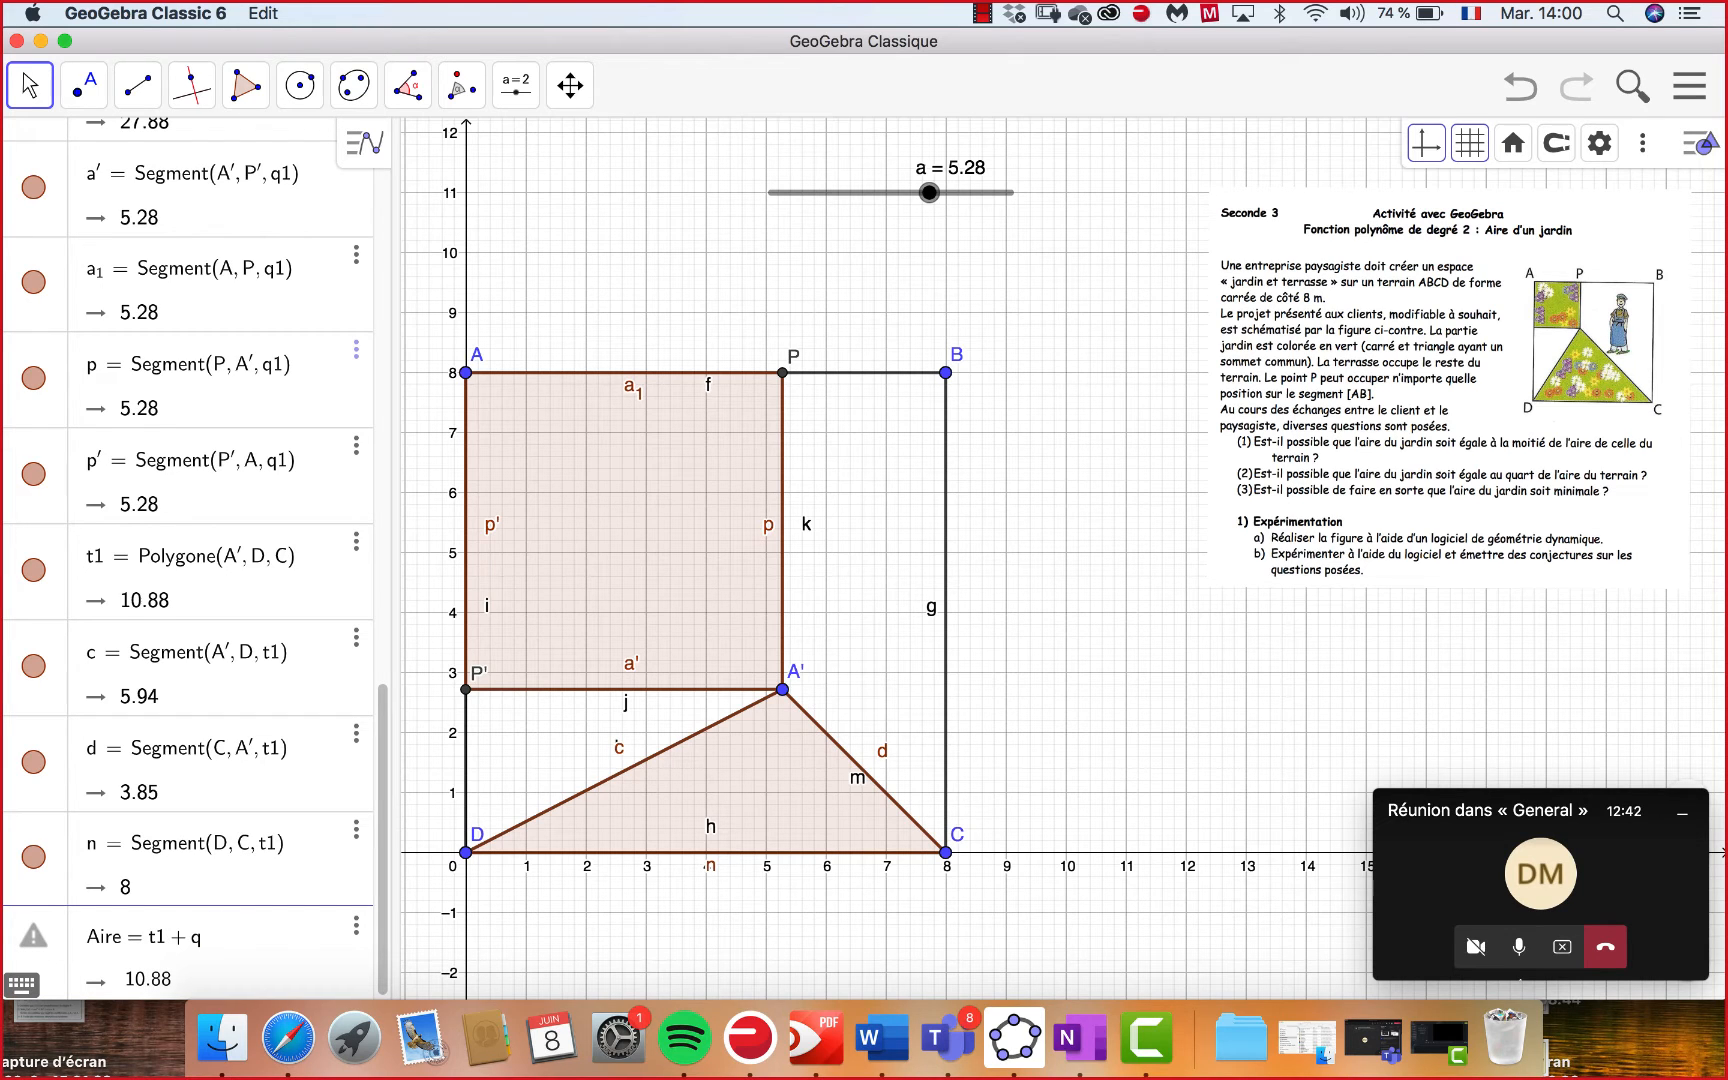
{"action": "type", "text": "1"}
{"action": "key", "text": "Return"}
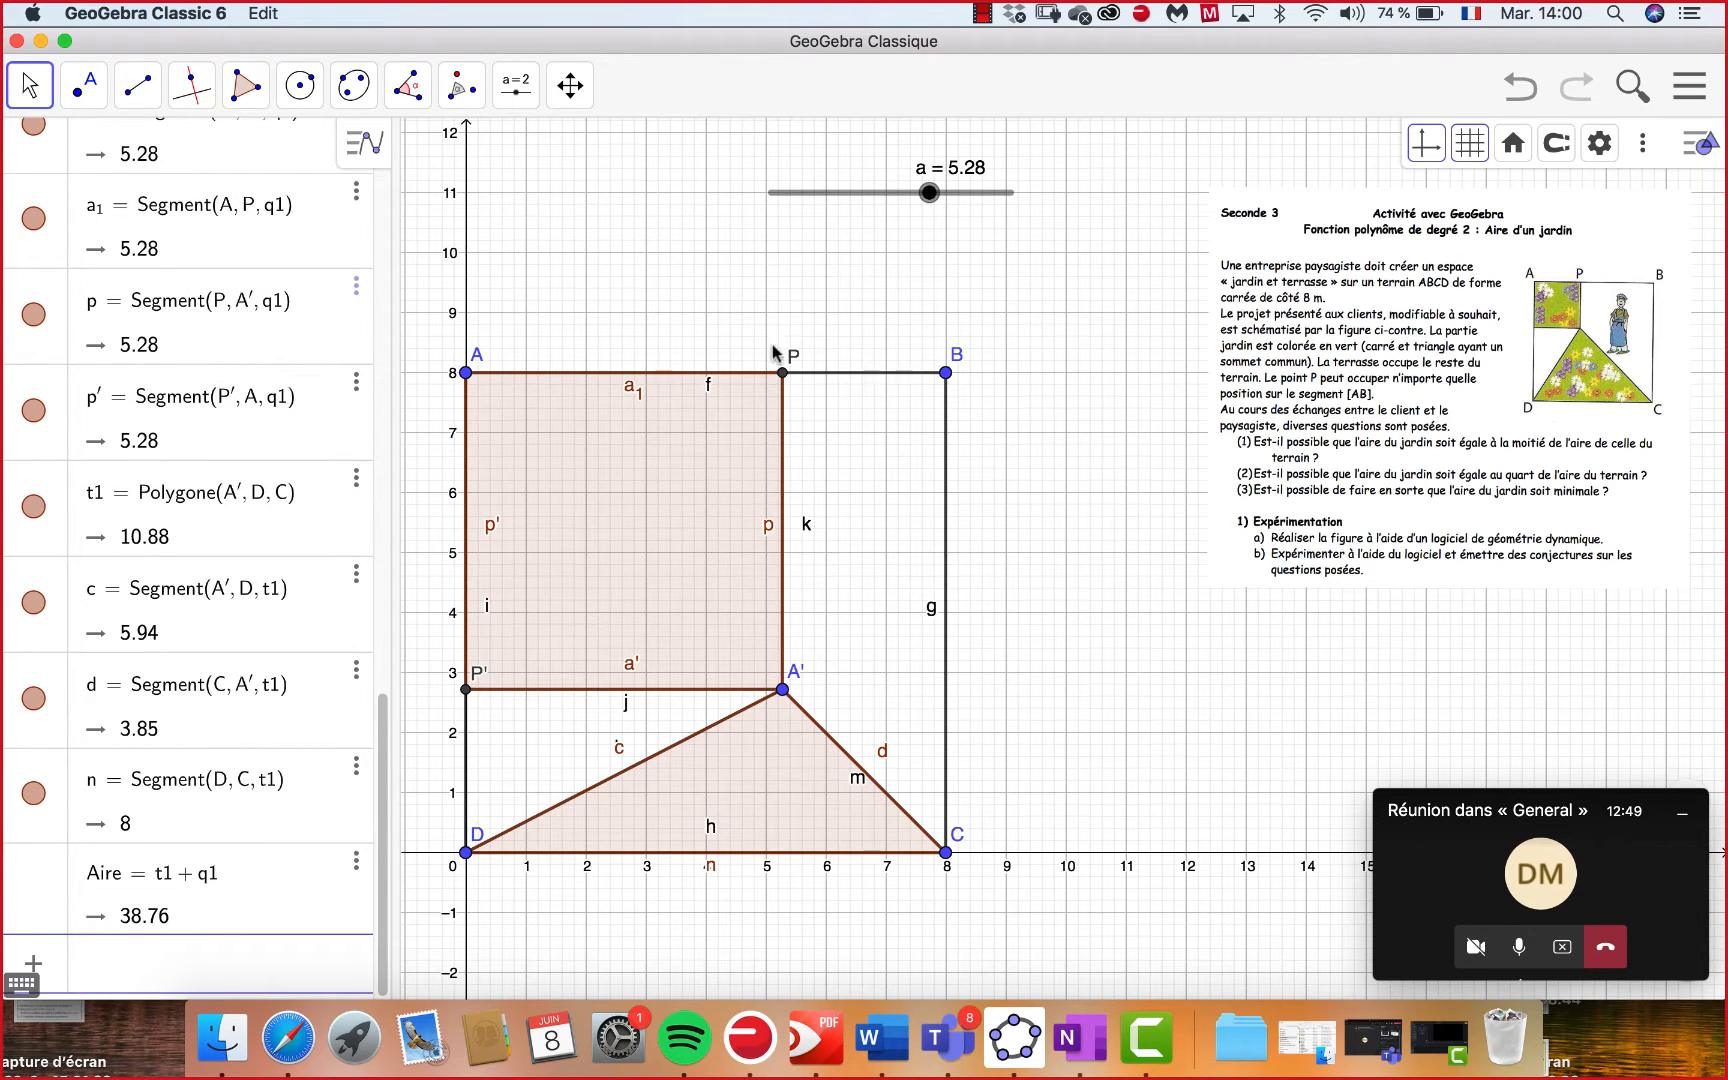
Lower slider a to about 4.88, to 4 and to 0, examining the total garden area Aire at each position.
{"action": "left_click", "coordinate": [926, 196]}
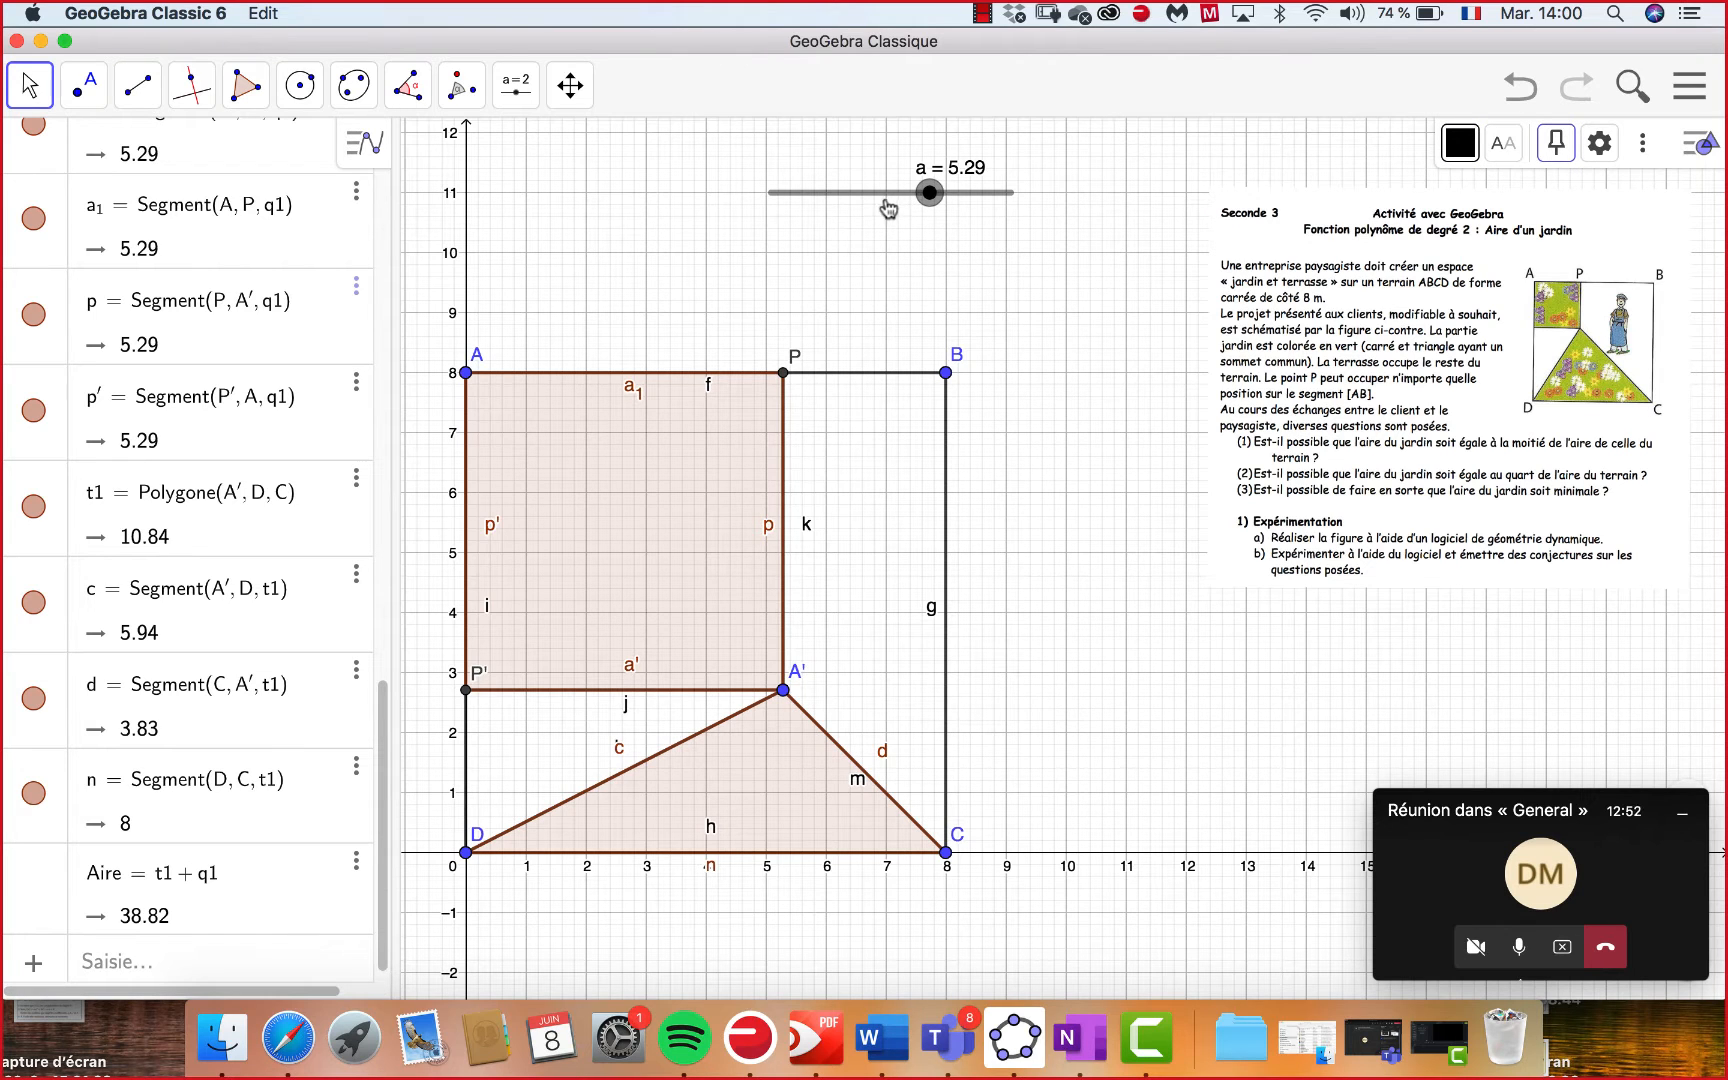
{"action": "mouse_move", "coordinate": [887, 204]}
{"action": "left_mouse_down"}
{"action": "mouse_move", "coordinate": [752, 203]}
{"action": "mouse_move", "coordinate": [999, 199]}
{"action": "mouse_move", "coordinate": [917, 195]}
{"action": "left_mouse_up"}
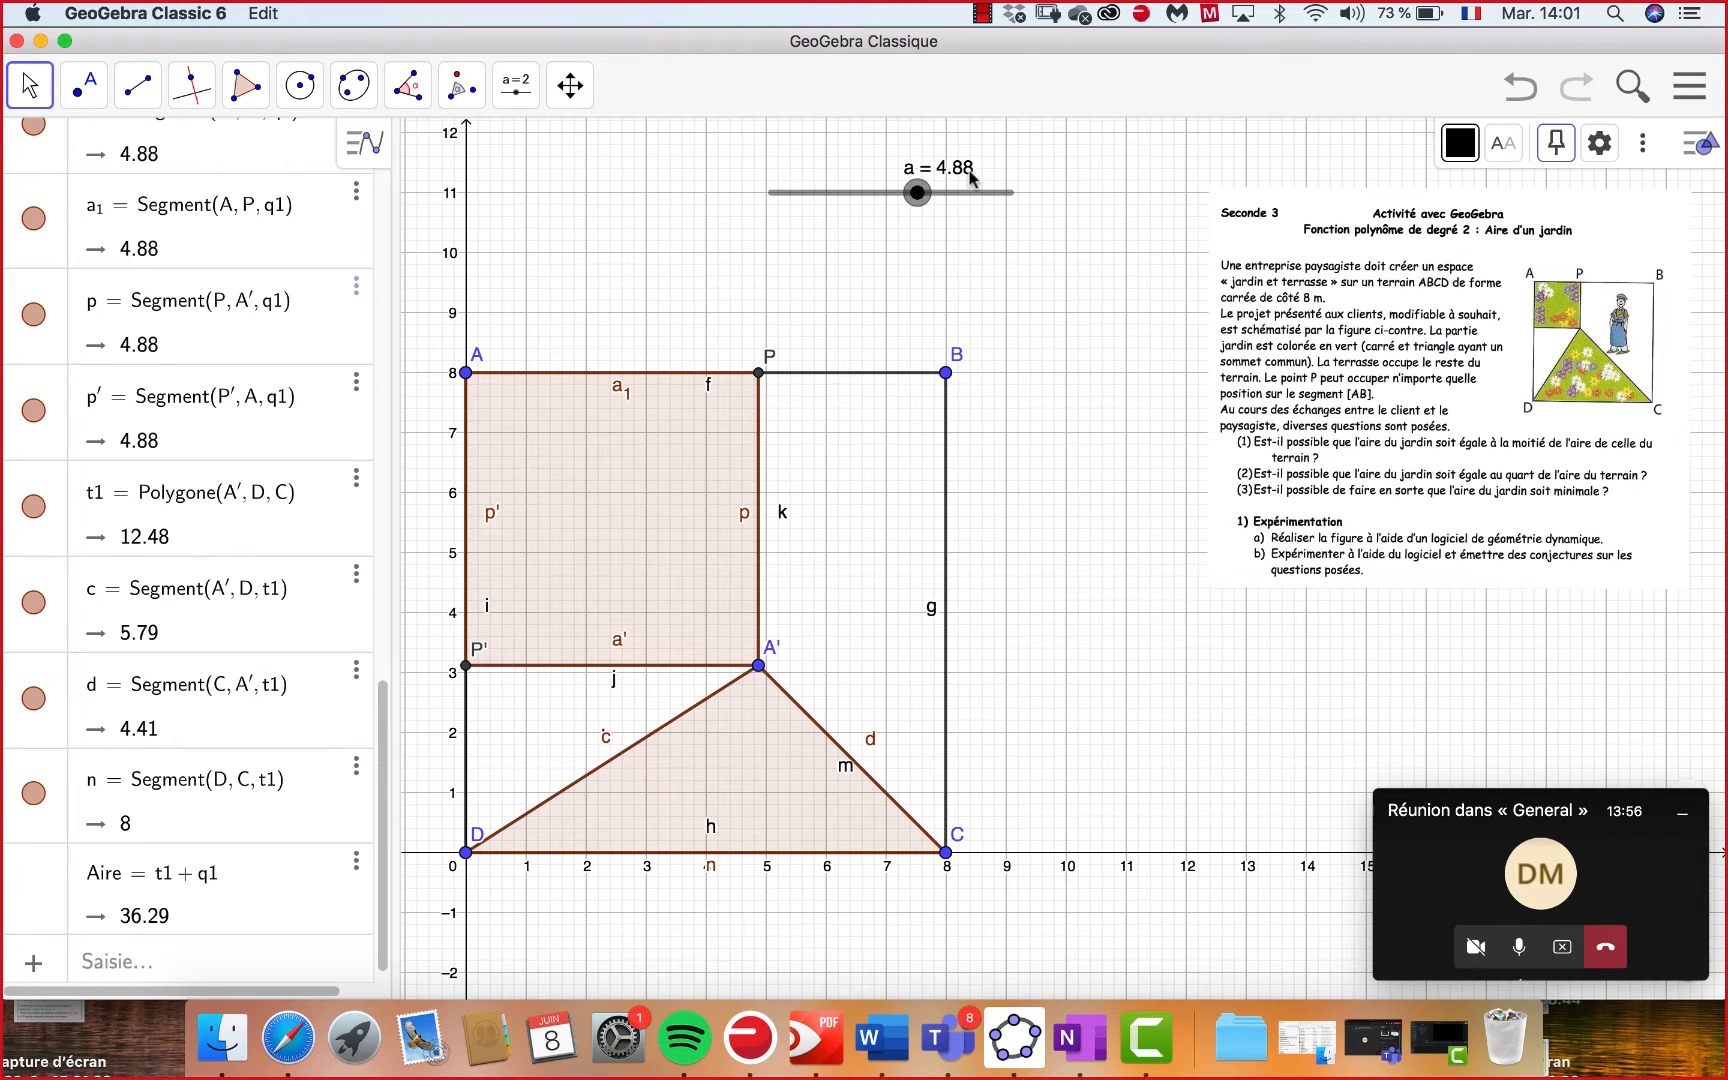
{"action": "left_click_drag", "start_coordinate": [914, 196], "coordinate": [892, 200]}
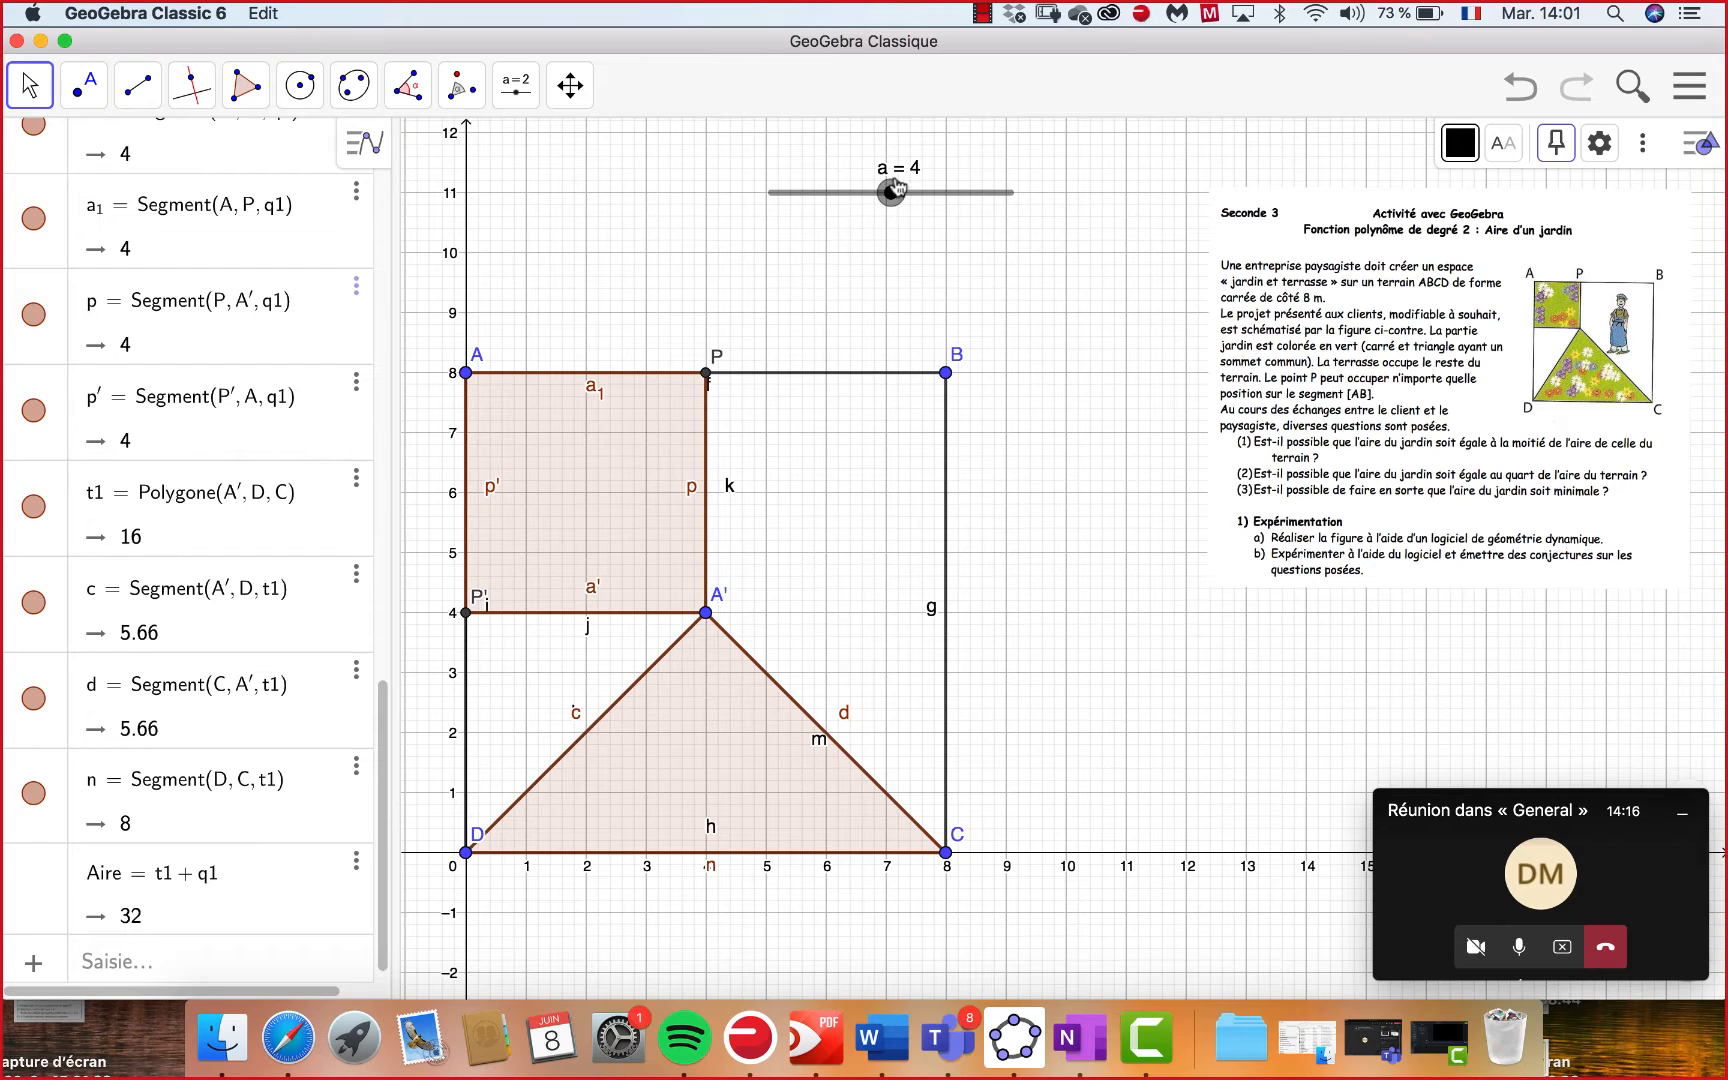
{"action": "left_click_drag", "start_coordinate": [893, 197], "coordinate": [765, 201]}
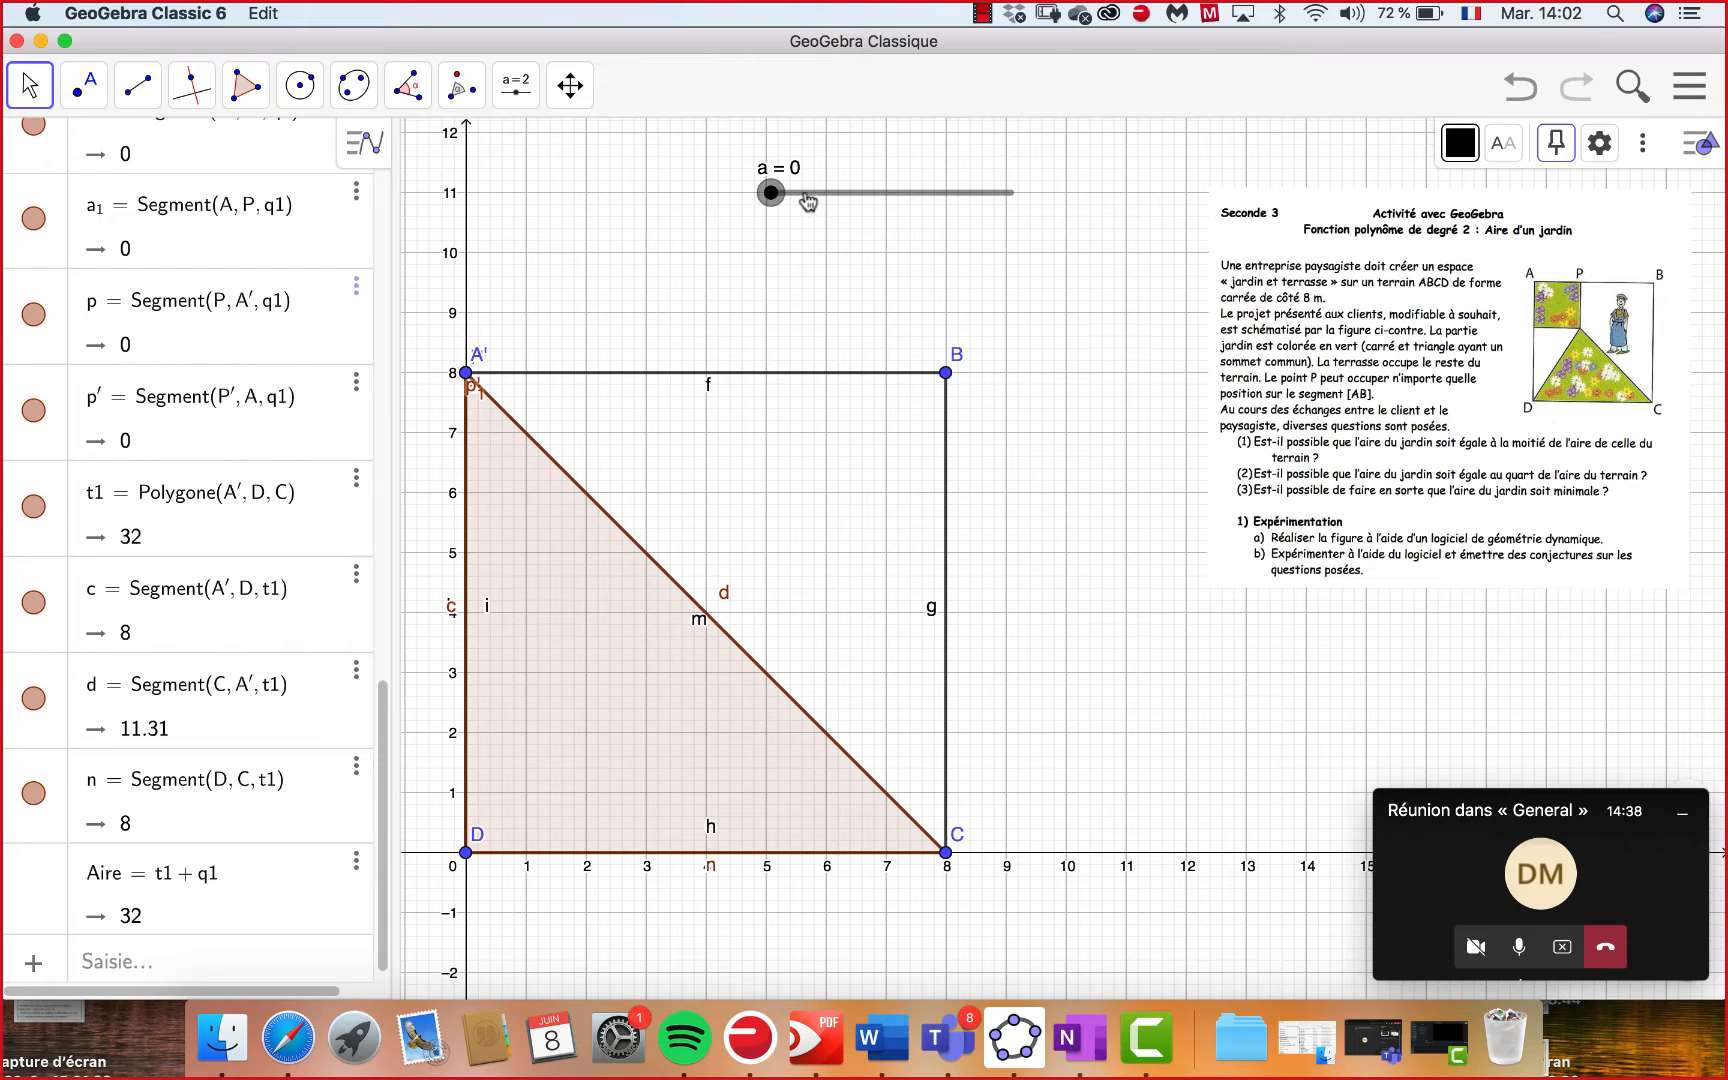
Vary slider a between 0 and about 3.84 to look for the minimum of Aire, ending at a = 3.6.
{"action": "left_click_drag", "start_coordinate": [805, 203], "coordinate": [886, 193]}
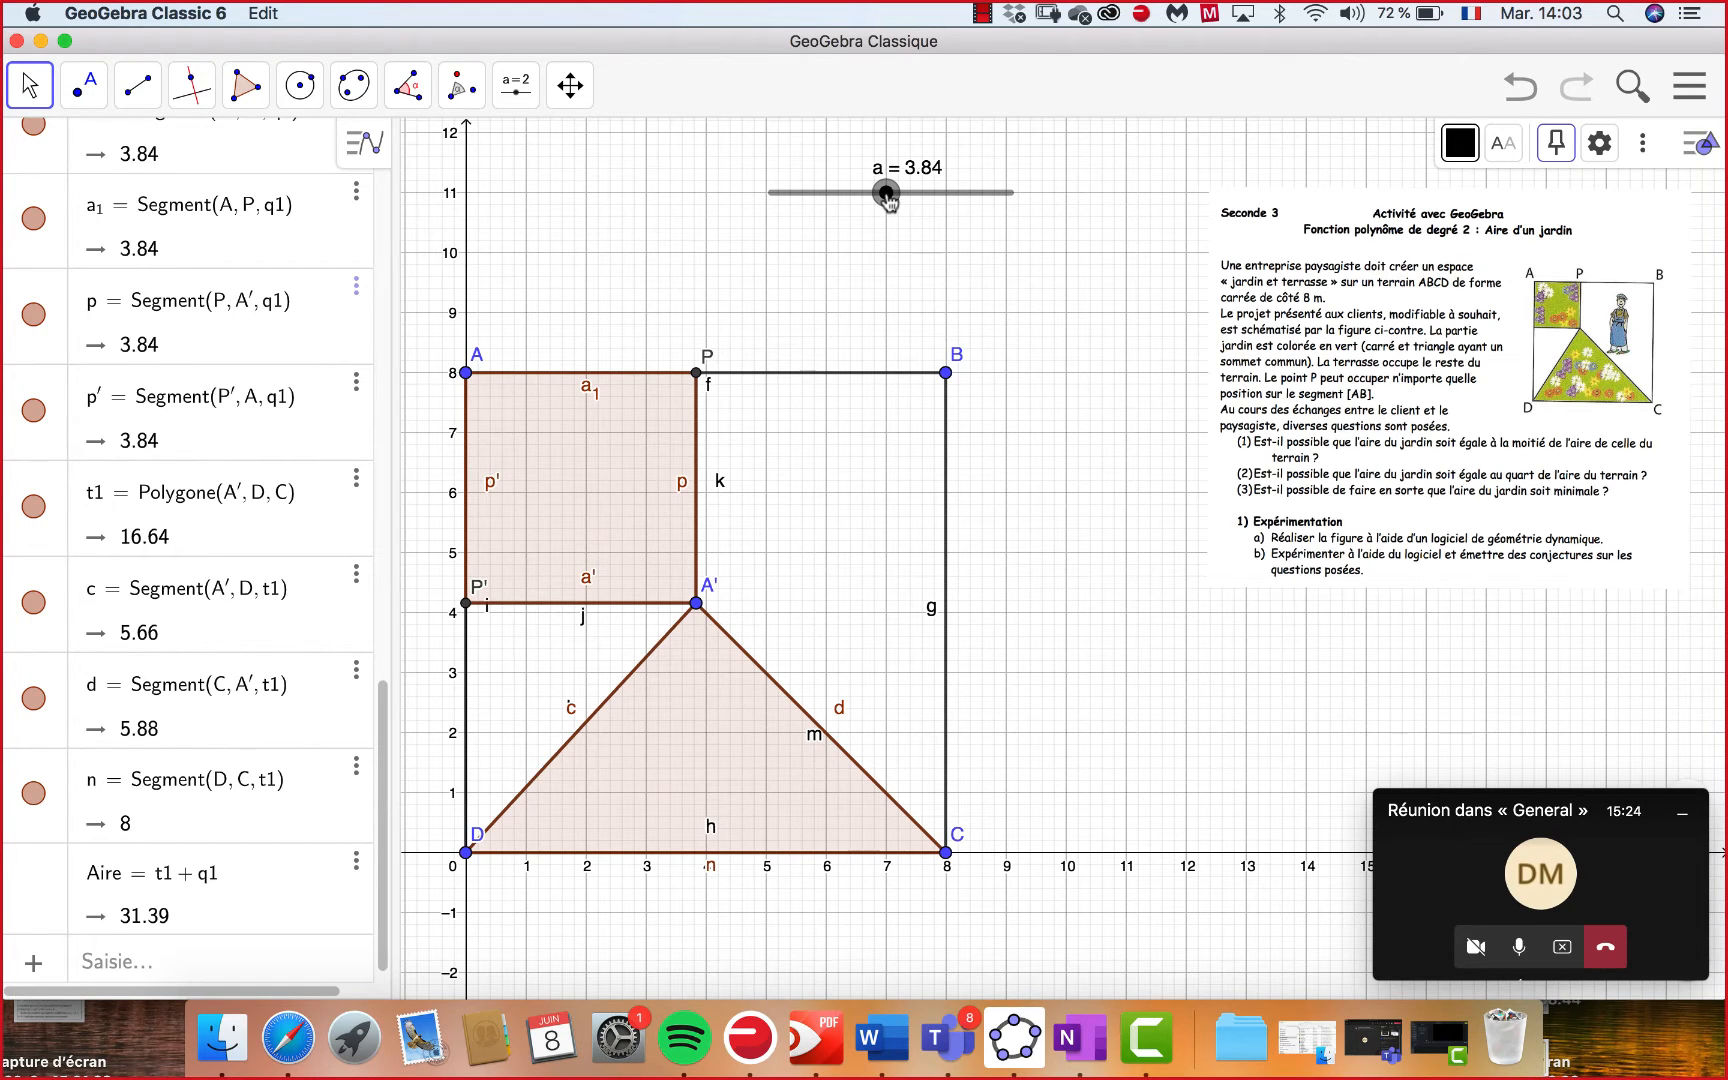
{"action": "left_click_drag", "start_coordinate": [888, 200], "coordinate": [855, 220]}
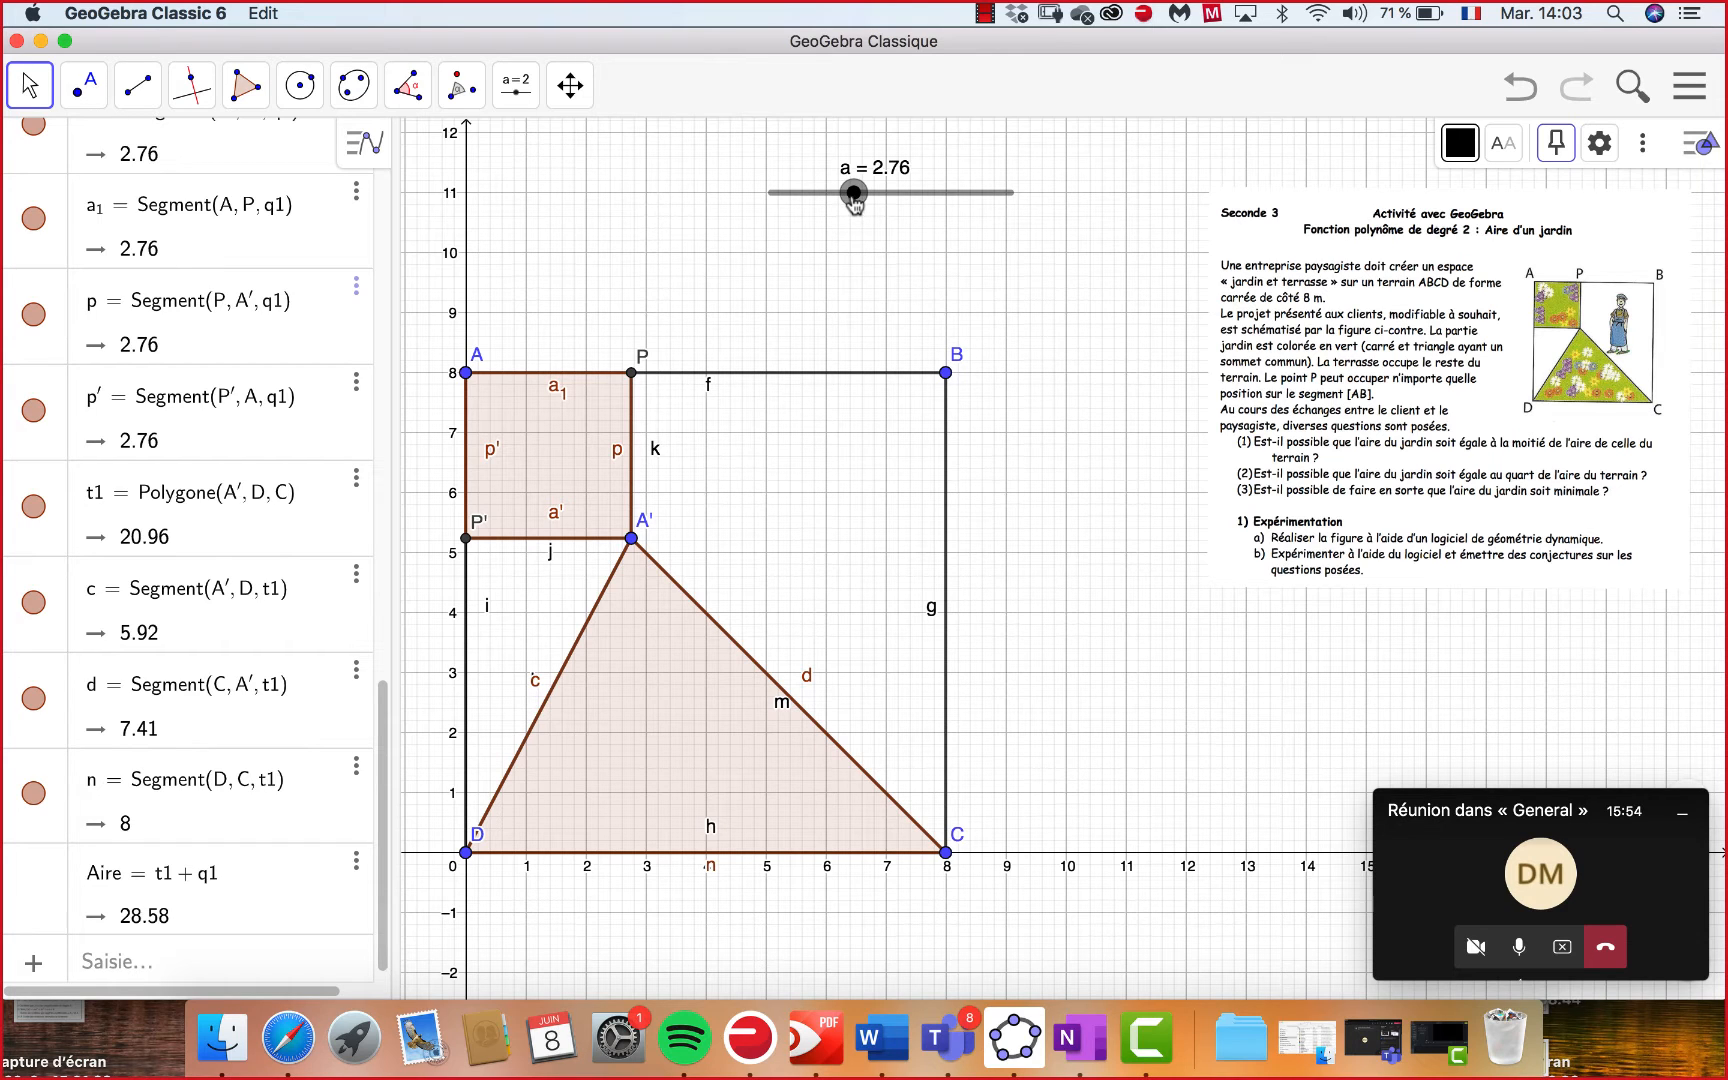
{"action": "left_click_drag", "start_coordinate": [853, 198], "coordinate": [755, 207]}
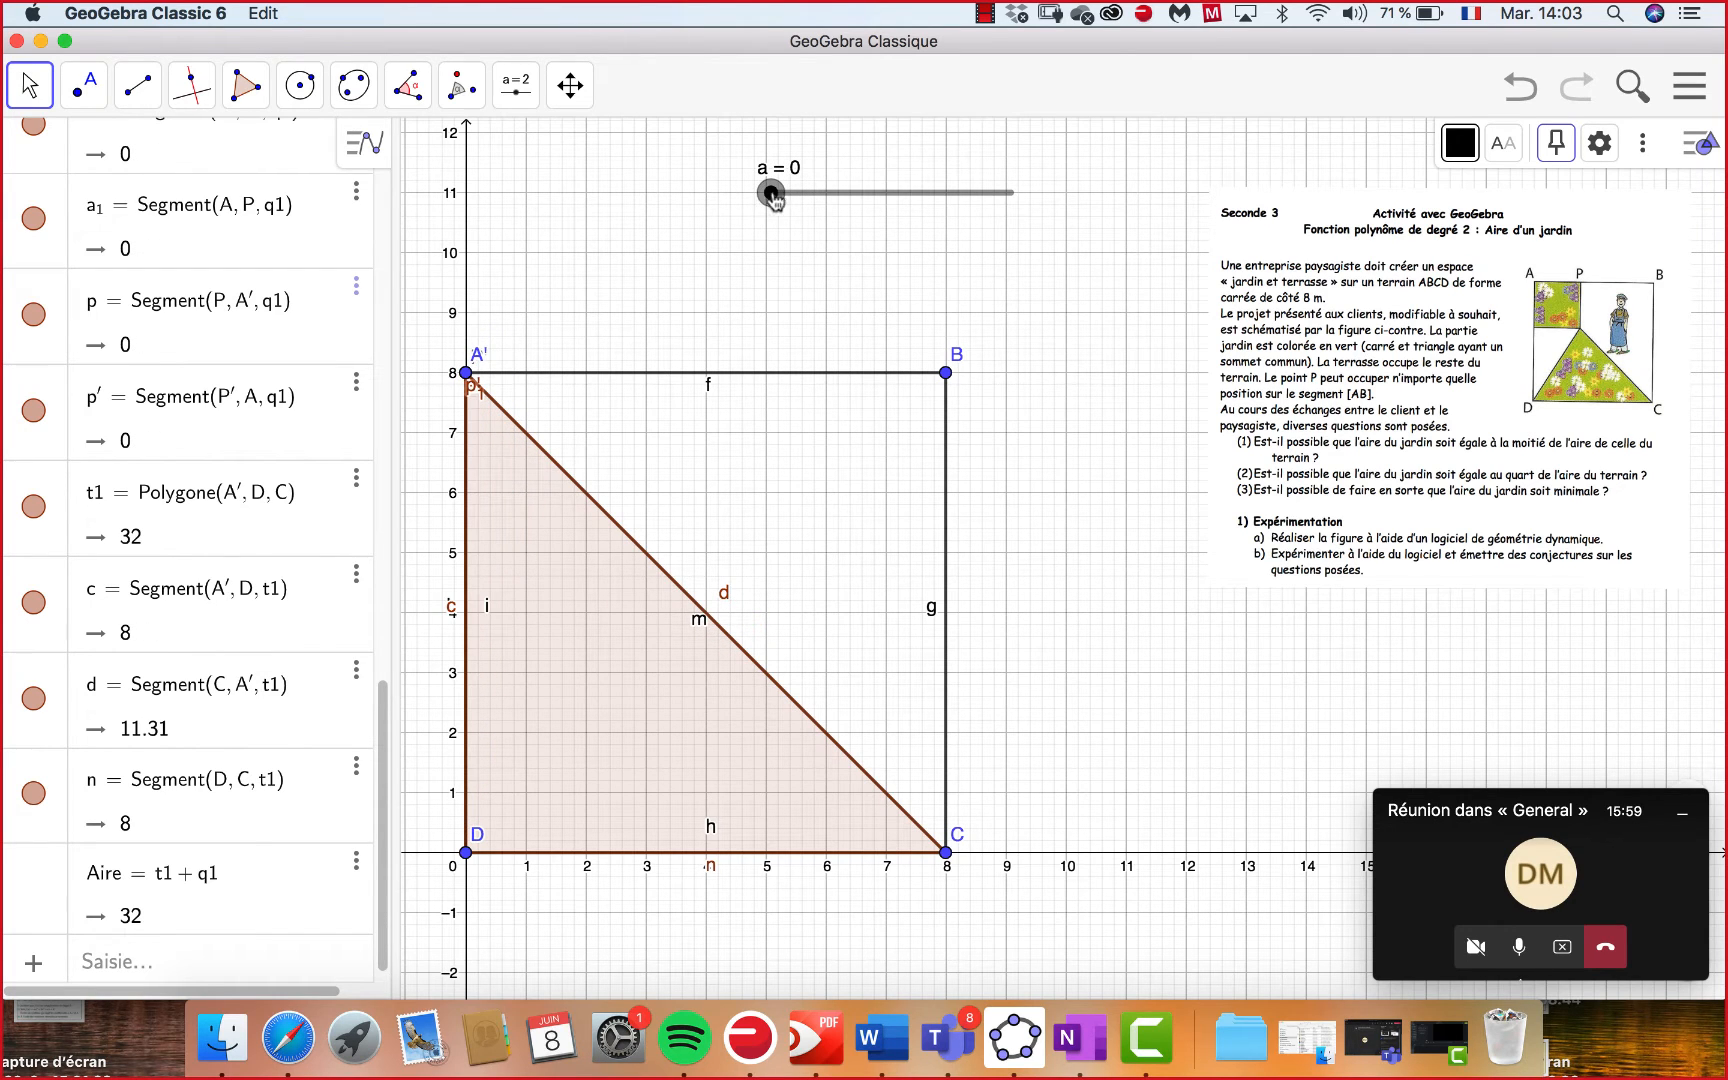
{"action": "left_click_drag", "start_coordinate": [772, 195], "coordinate": [826, 199]}
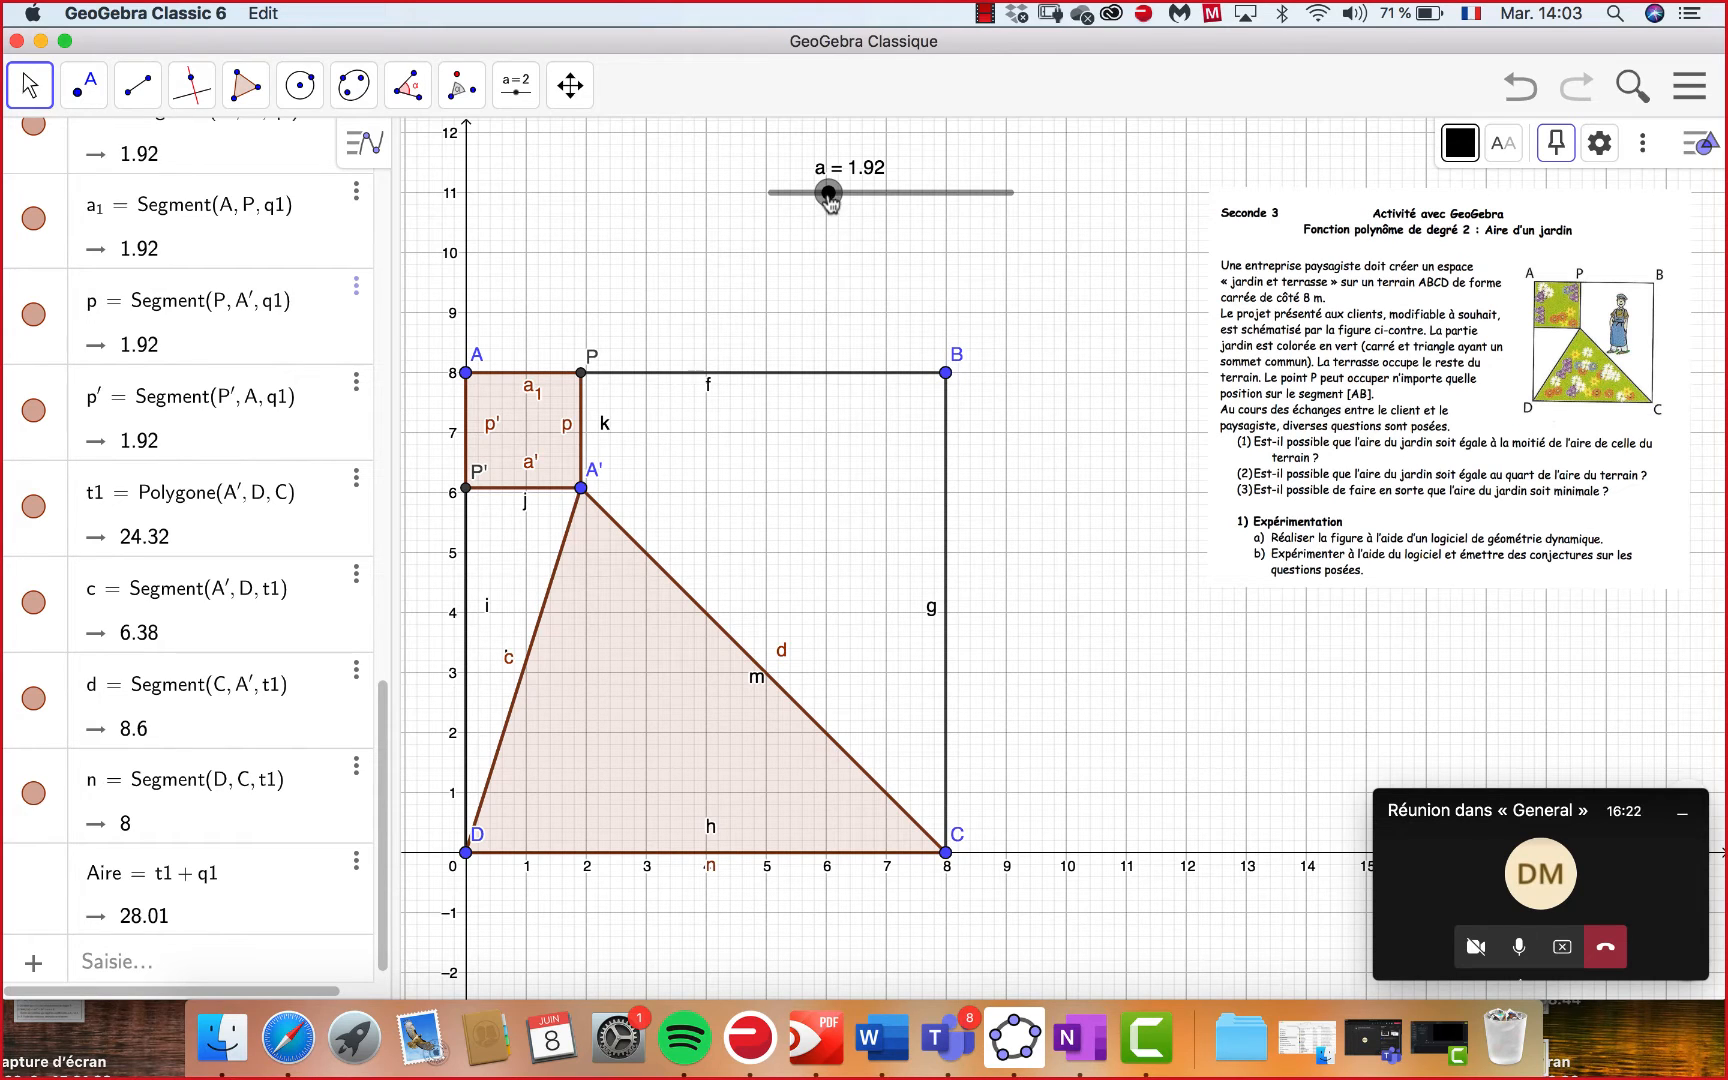
{"action": "left_click_drag", "start_coordinate": [827, 197], "coordinate": [878, 197]}
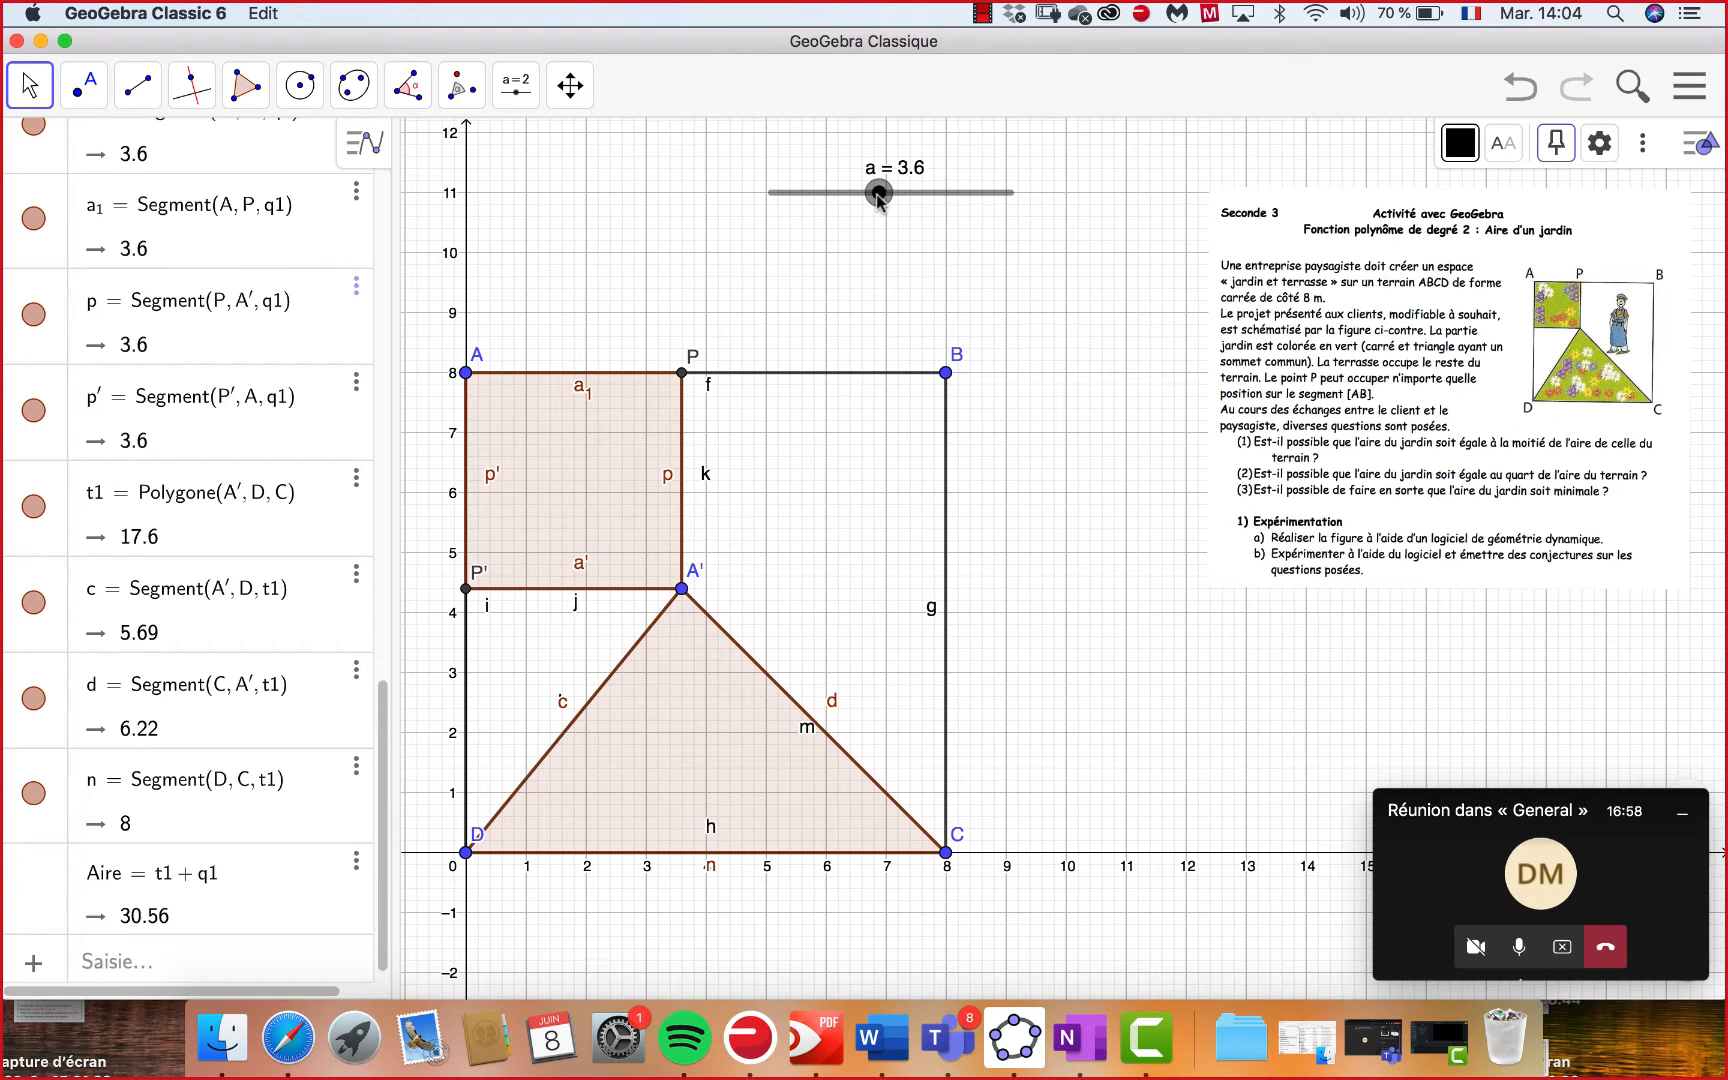
Define the point Q = (a, Aire) to plot the garden's area against the slider value.
{"action": "left_click", "coordinate": [152, 966]}
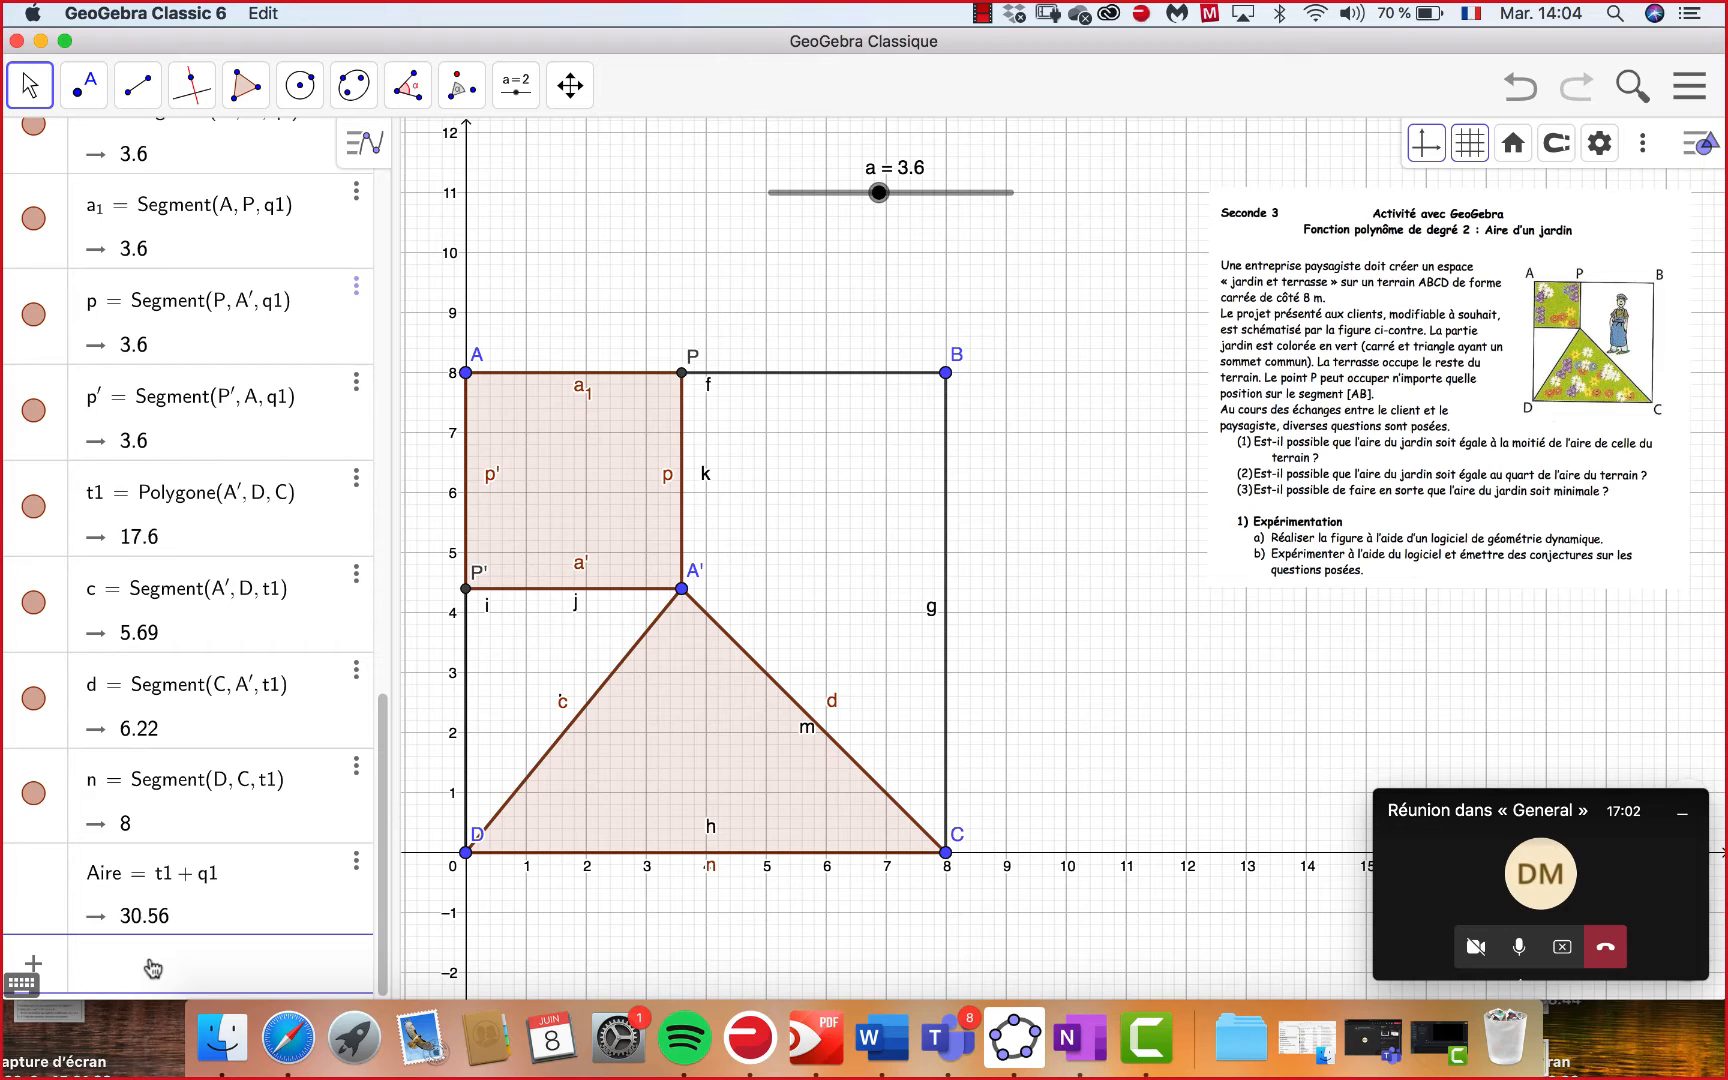
{"action": "type", "text": "Q = ("}
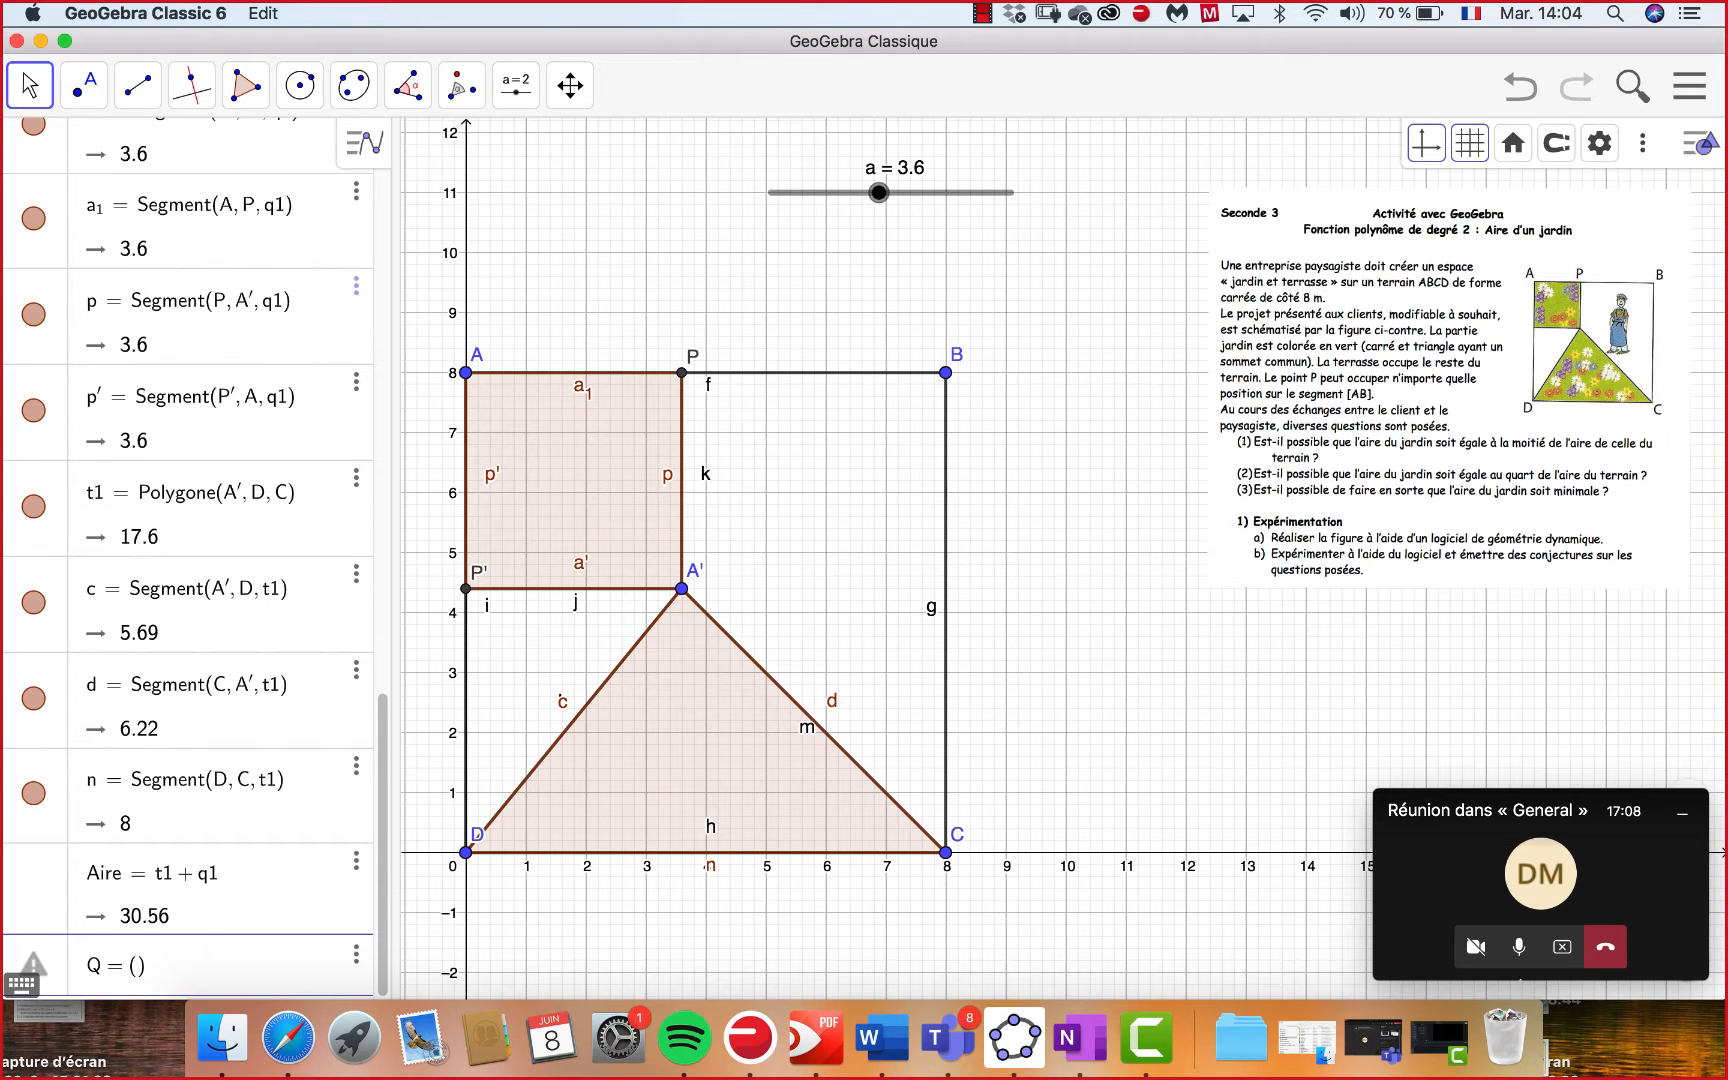
{"action": "type", "text": "a, Aire"}
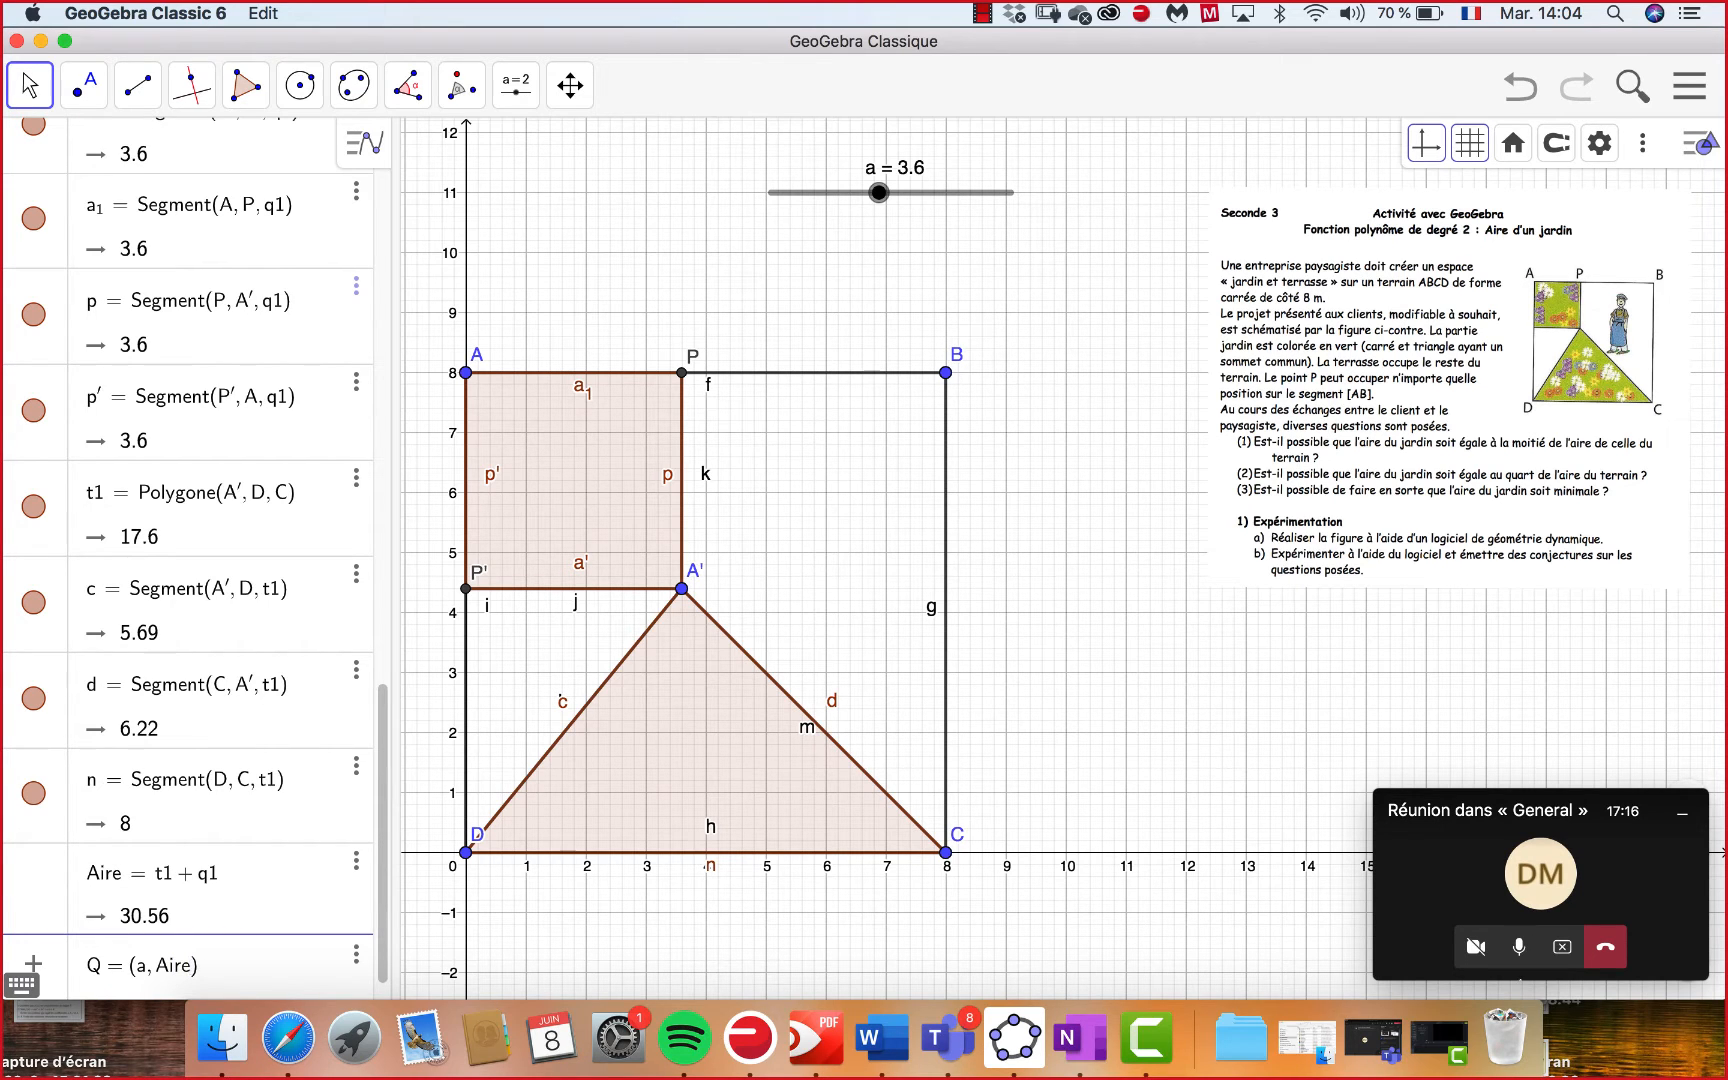
{"action": "key", "text": "Return"}
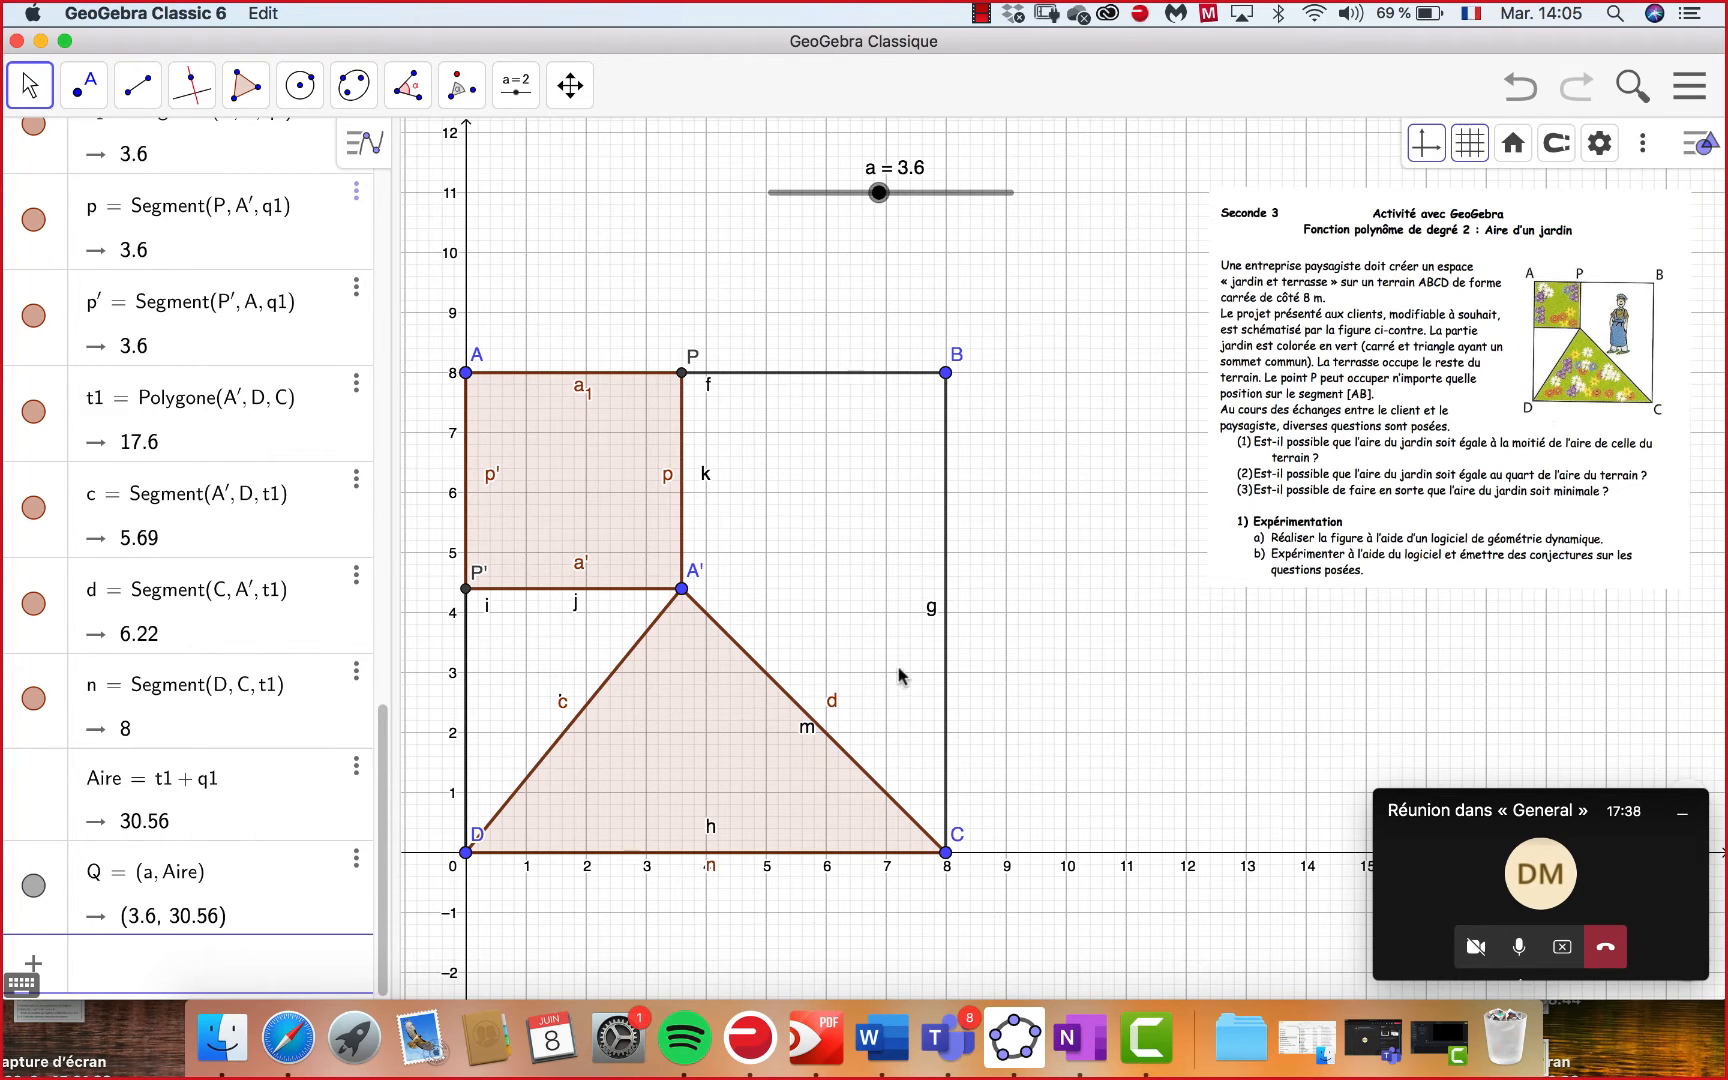
Locate point Q above the square terrain in the graphics view and turn on its trace.
{"action": "scroll", "coordinate": [898, 668], "scroll_direction": "down", "scroll_amount": 5}
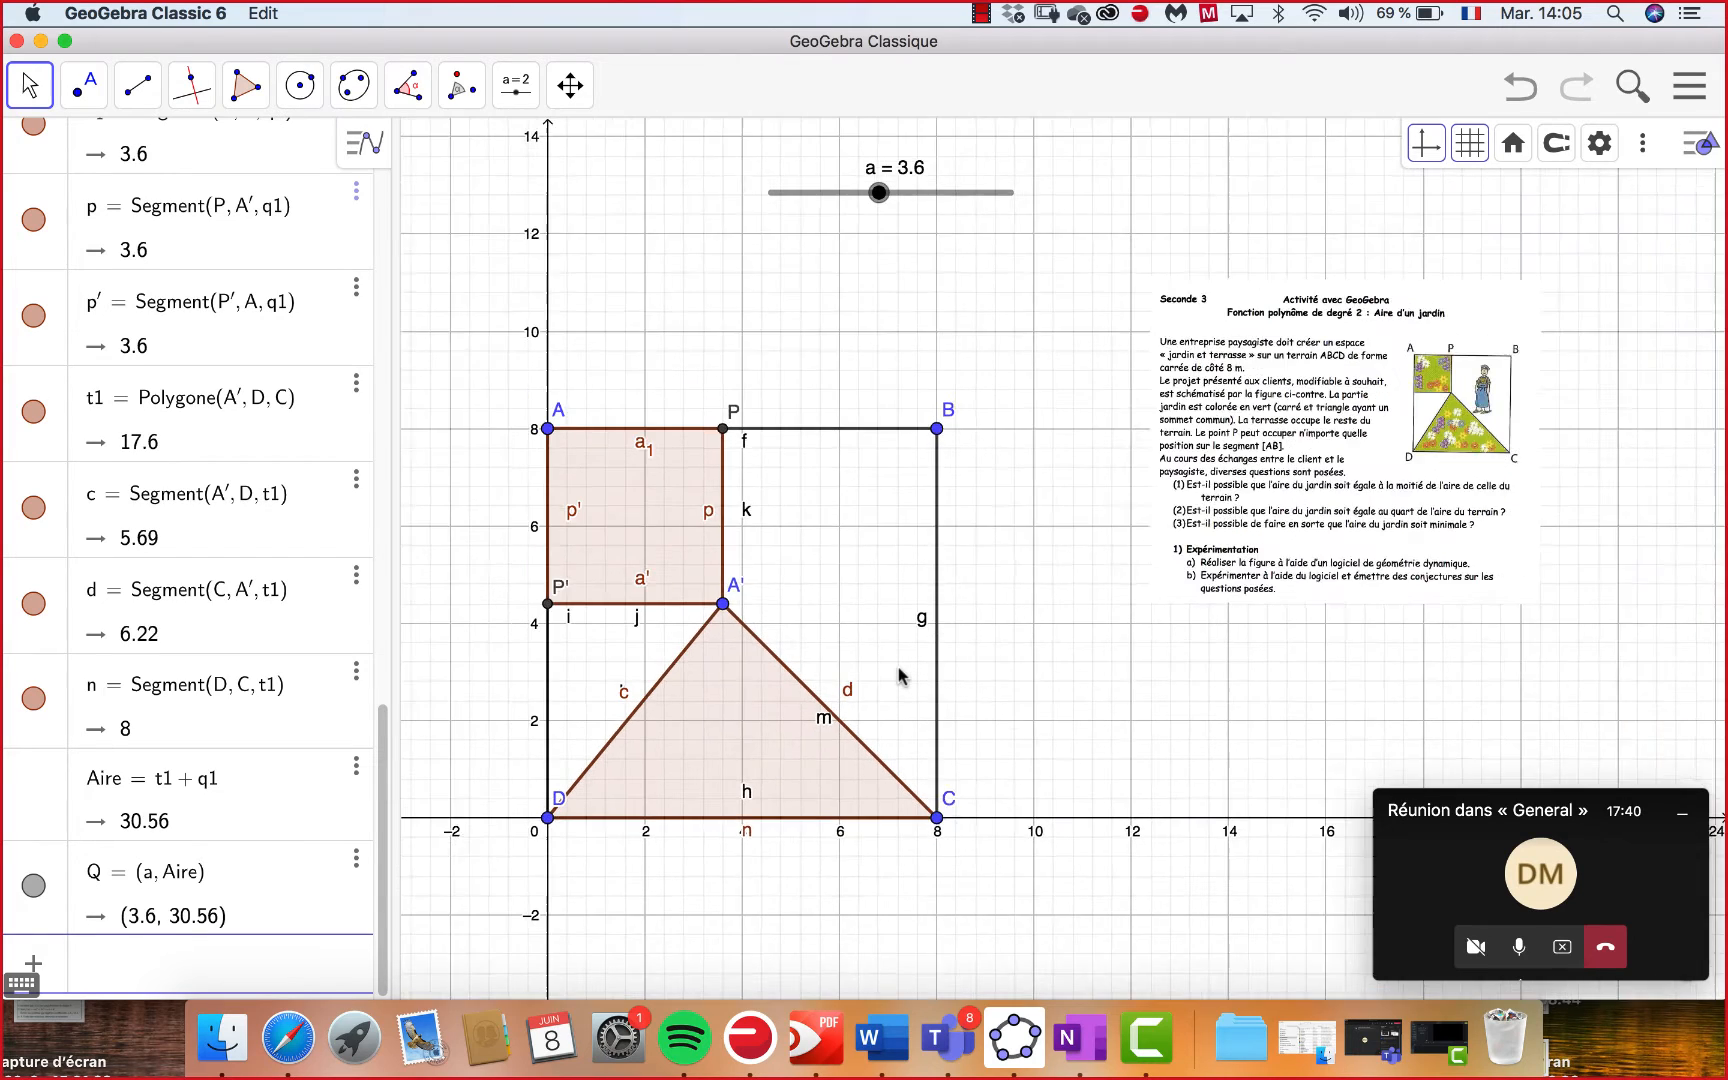
{"action": "scroll", "coordinate": [898, 675], "scroll_direction": "down", "scroll_amount": 2}
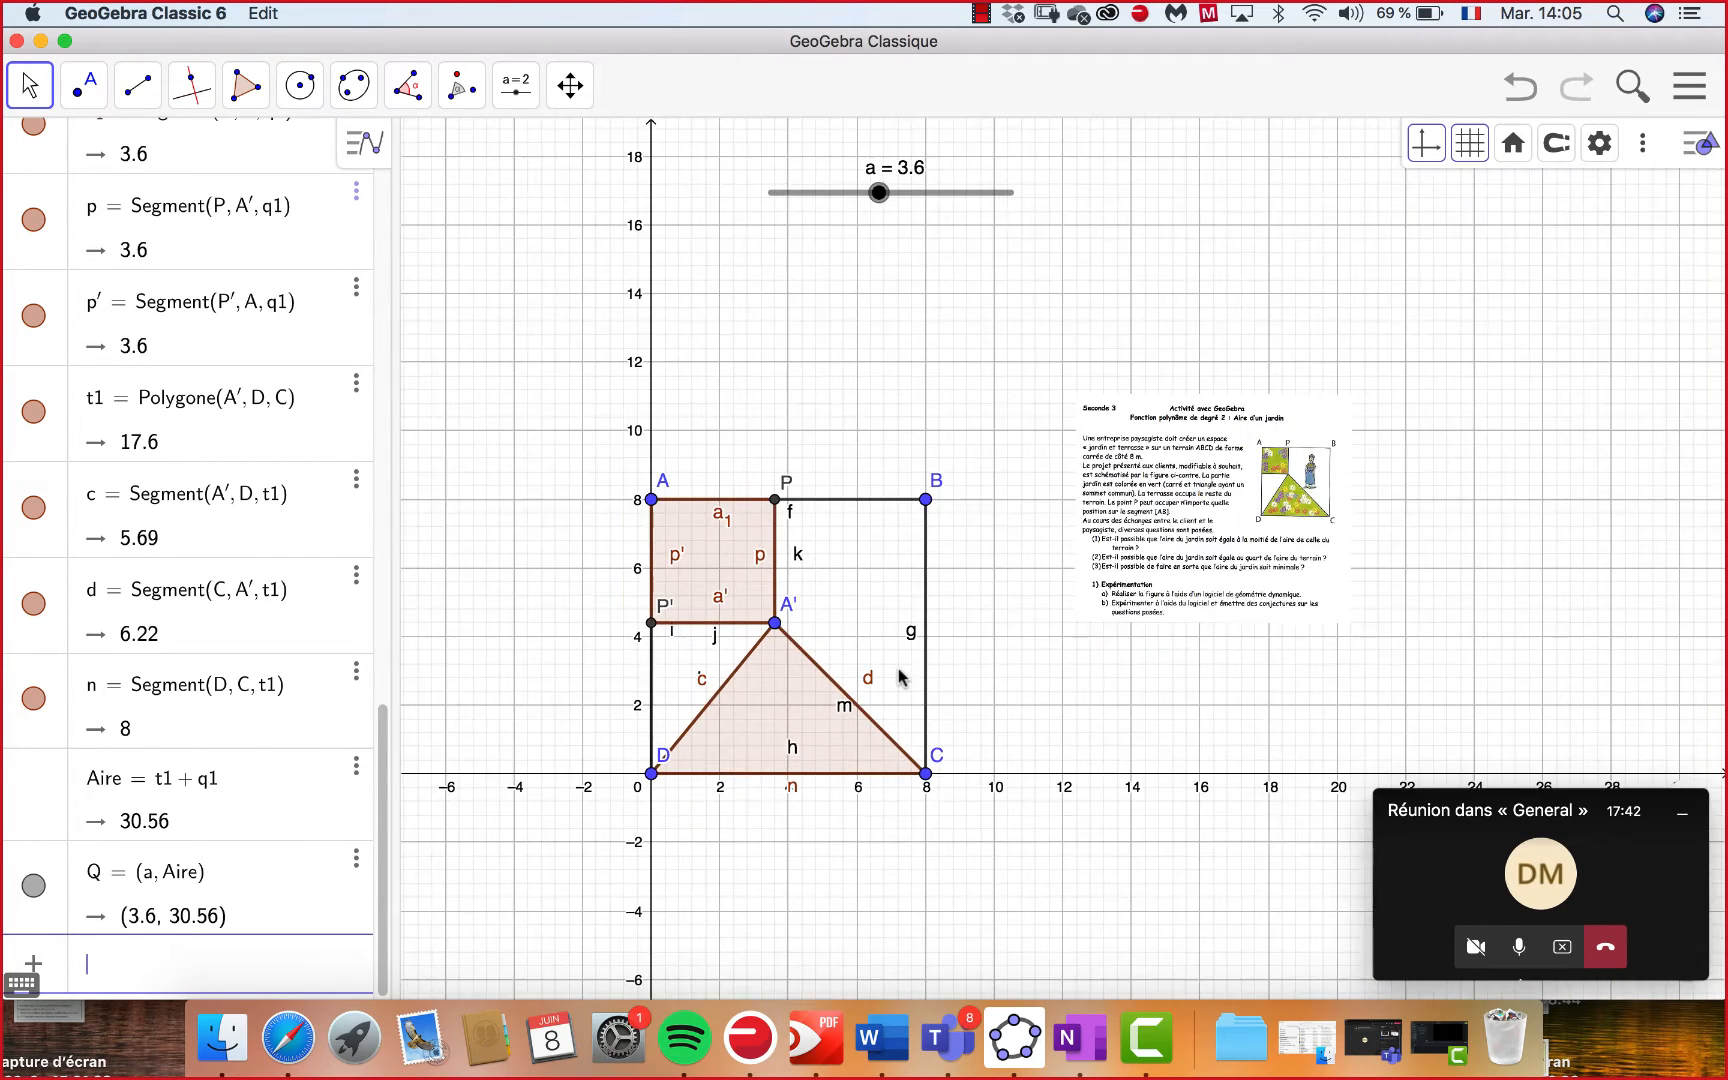
{"action": "left_click", "coordinate": [567, 678]}
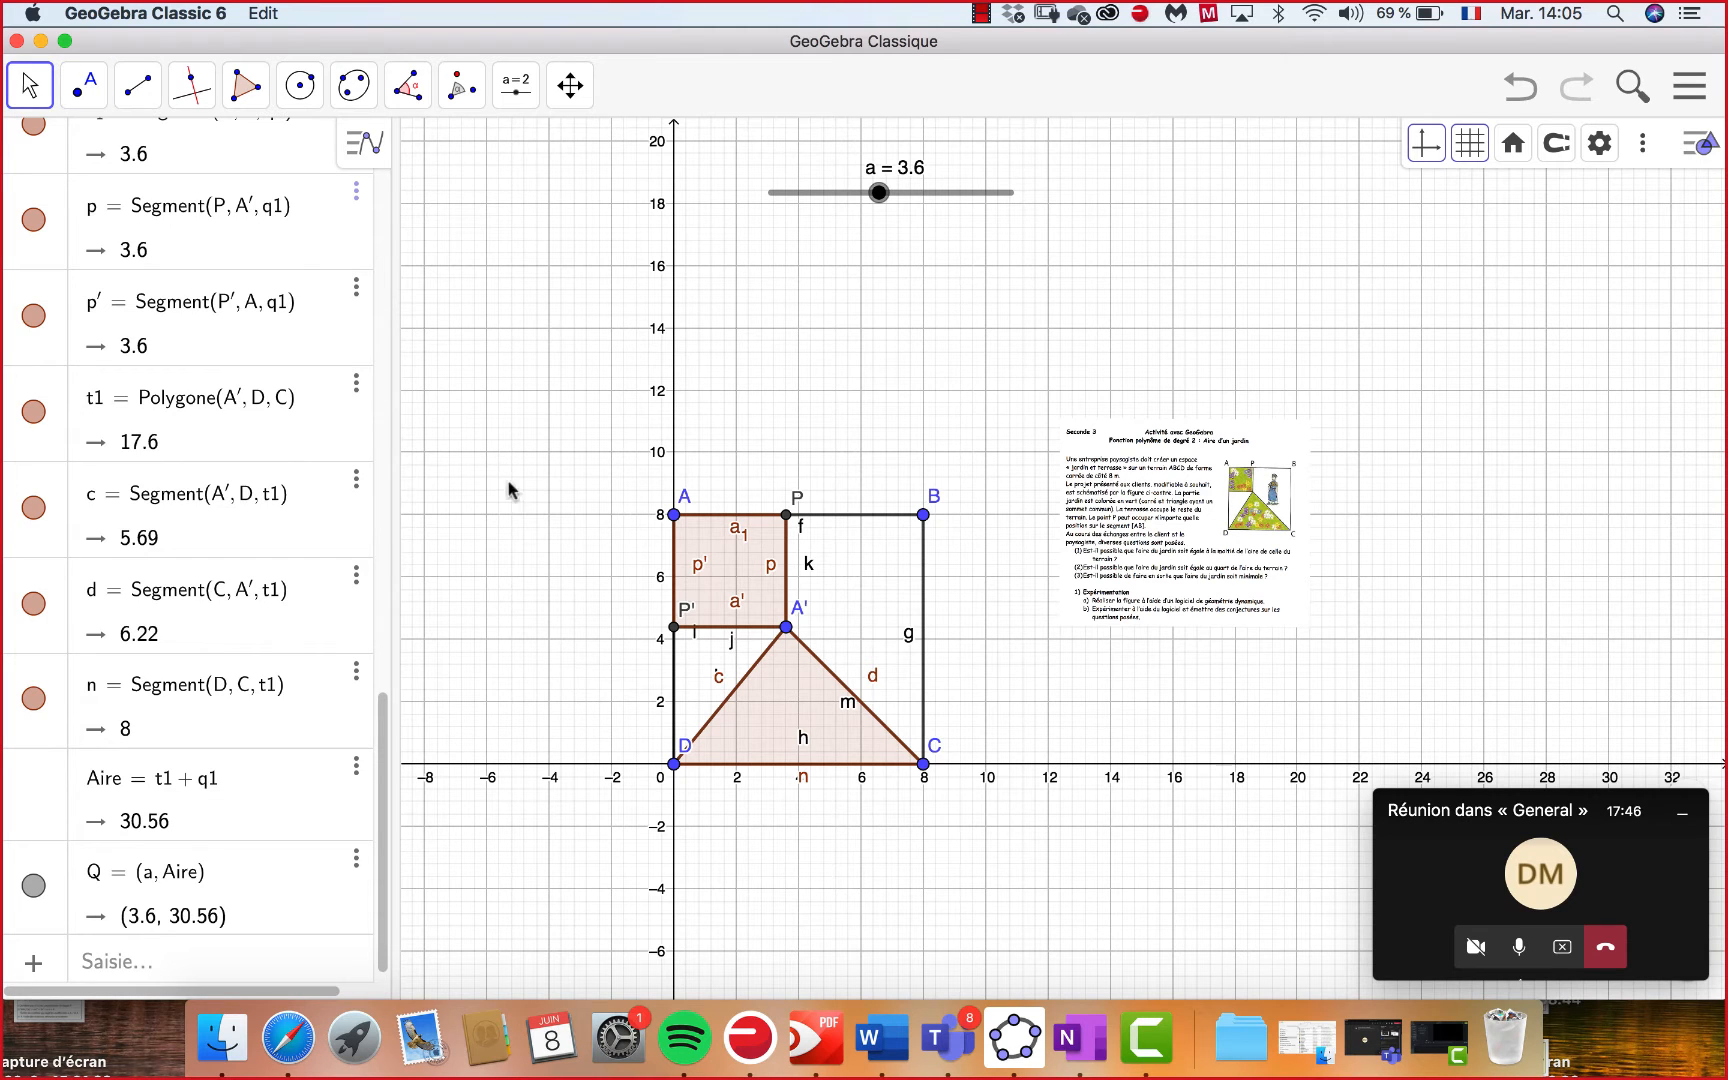
{"action": "left_click_drag", "start_coordinate": [512, 613], "coordinate": [407, 697]}
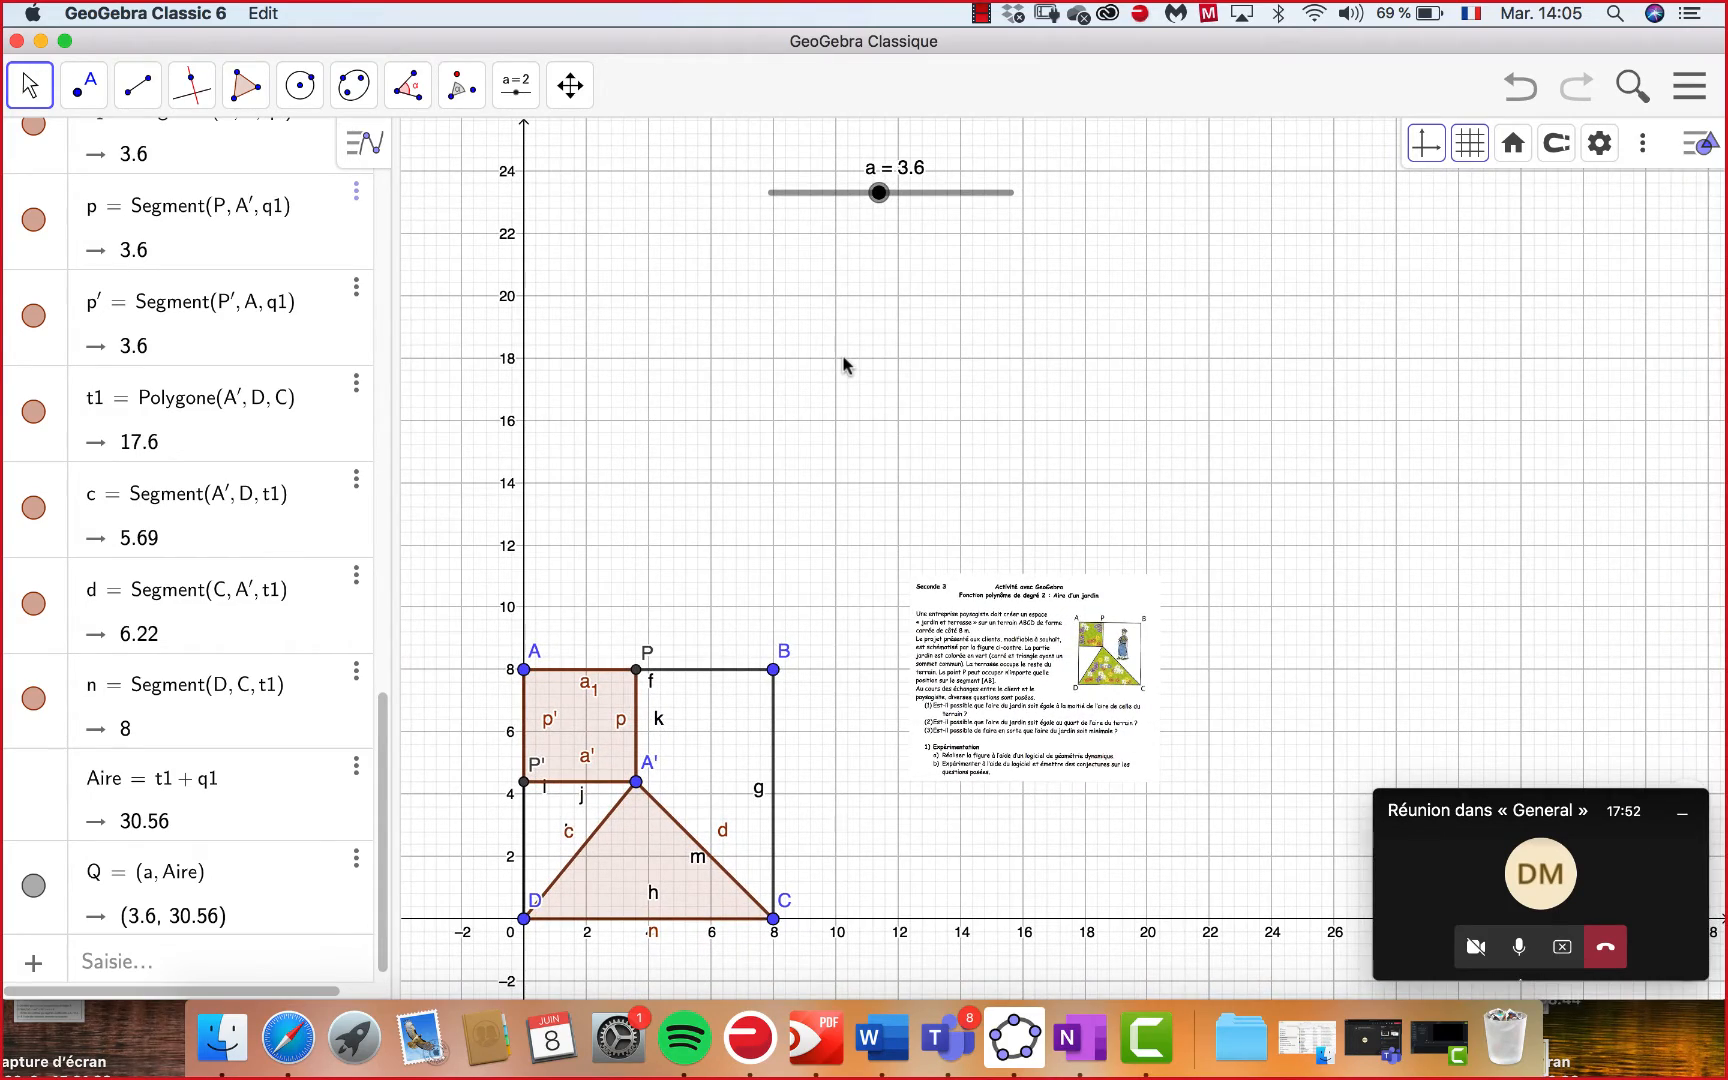
{"action": "scroll", "coordinate": [843, 367], "scroll_direction": "down", "scroll_amount": 3}
{"action": "scroll", "coordinate": [843, 367], "scroll_direction": "down", "scroll_amount": 2}
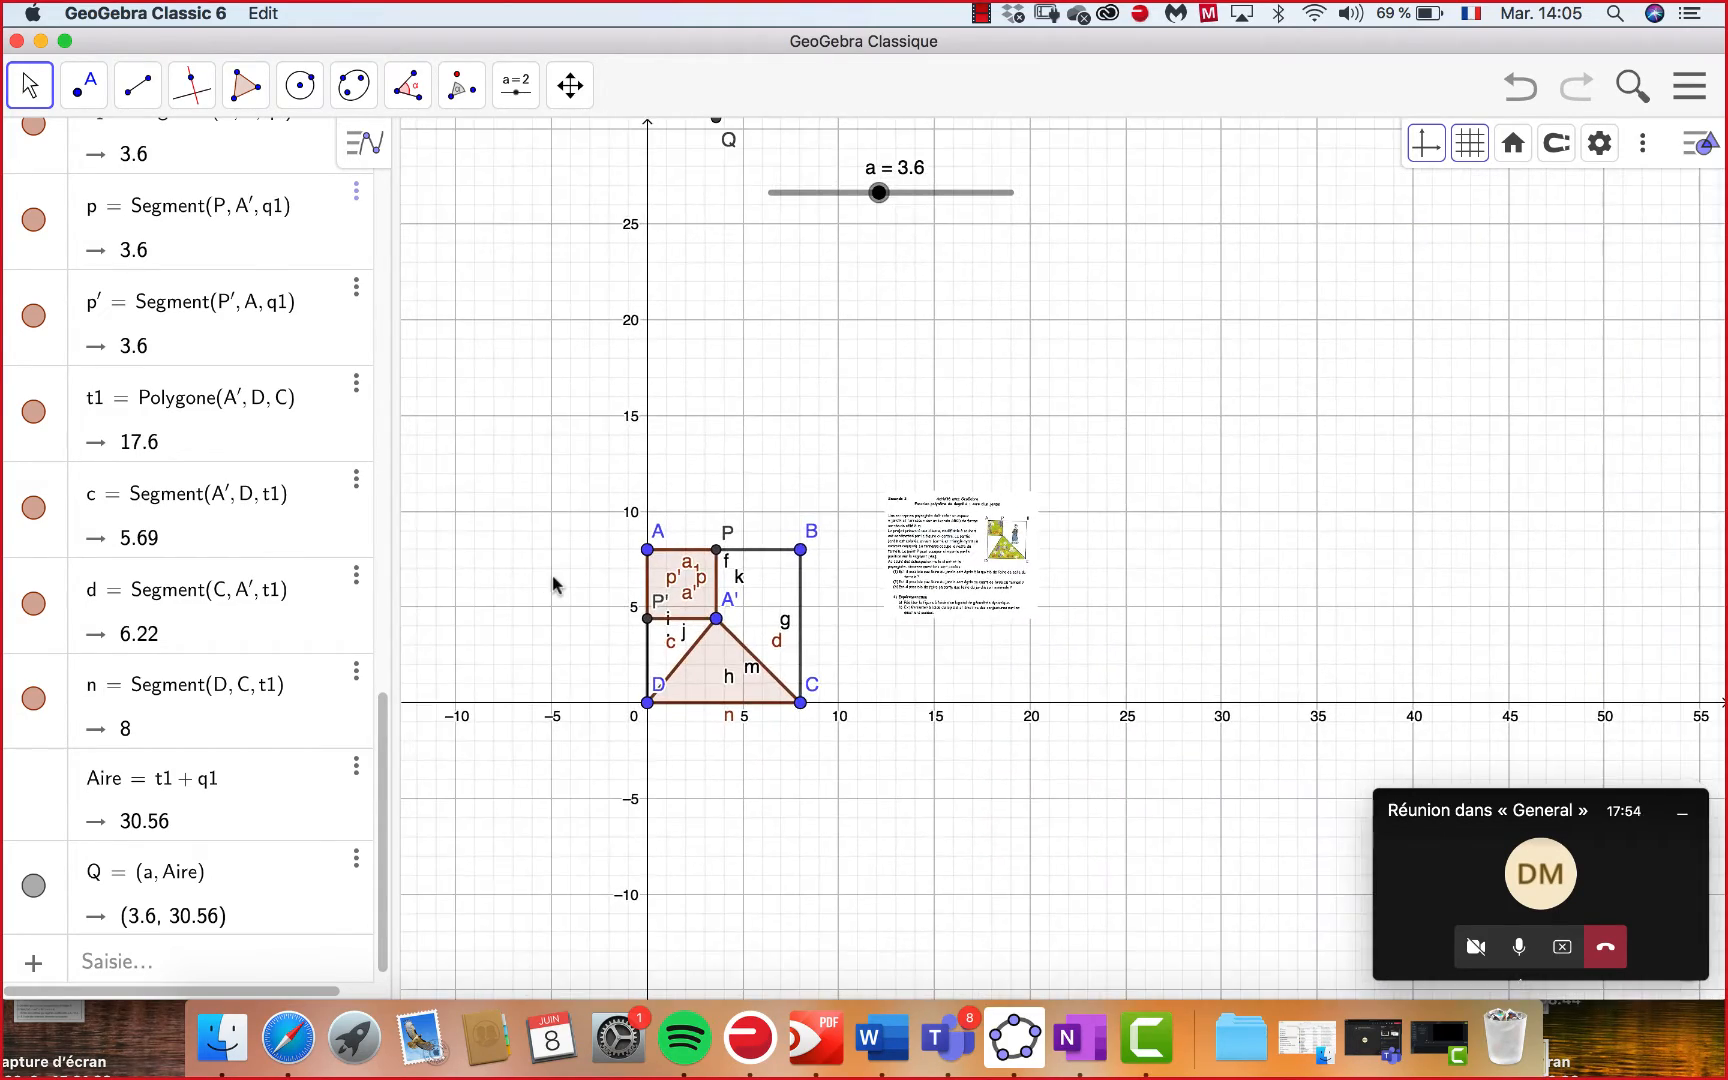
{"action": "left_click_drag", "start_coordinate": [585, 543], "coordinate": [444, 732]}
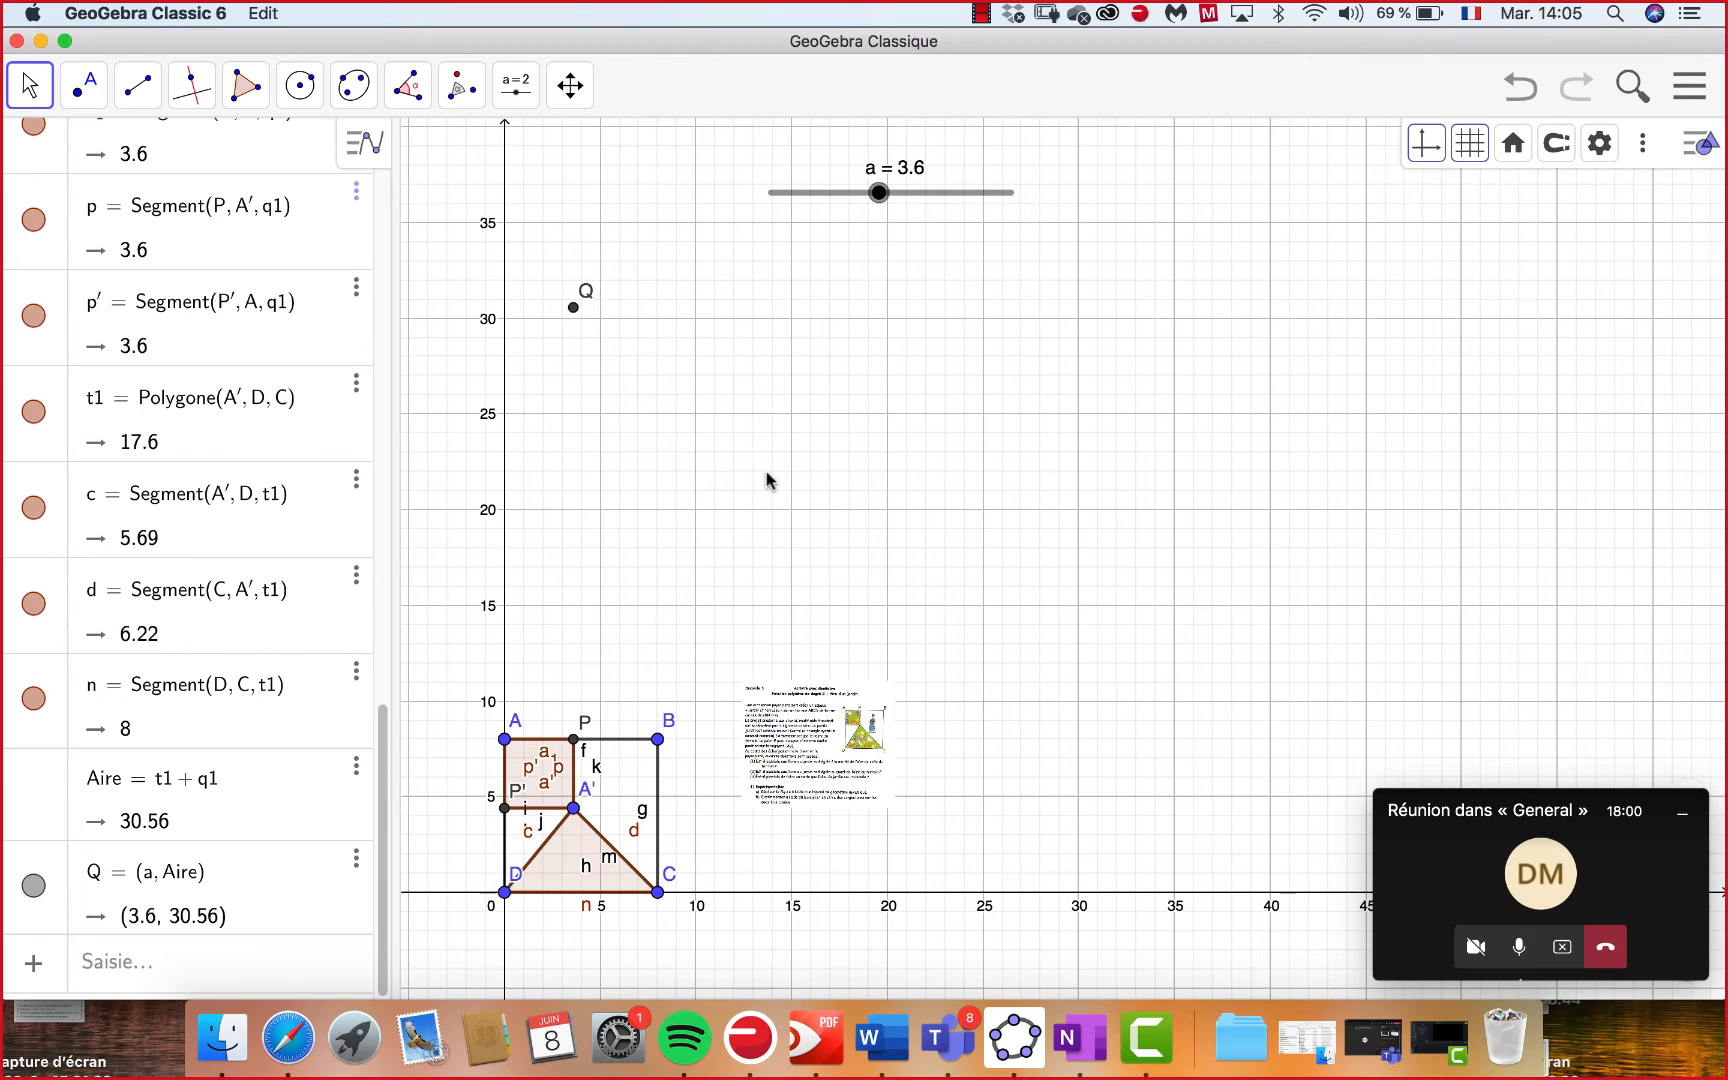
{"action": "right_click", "coordinate": [574, 310]}
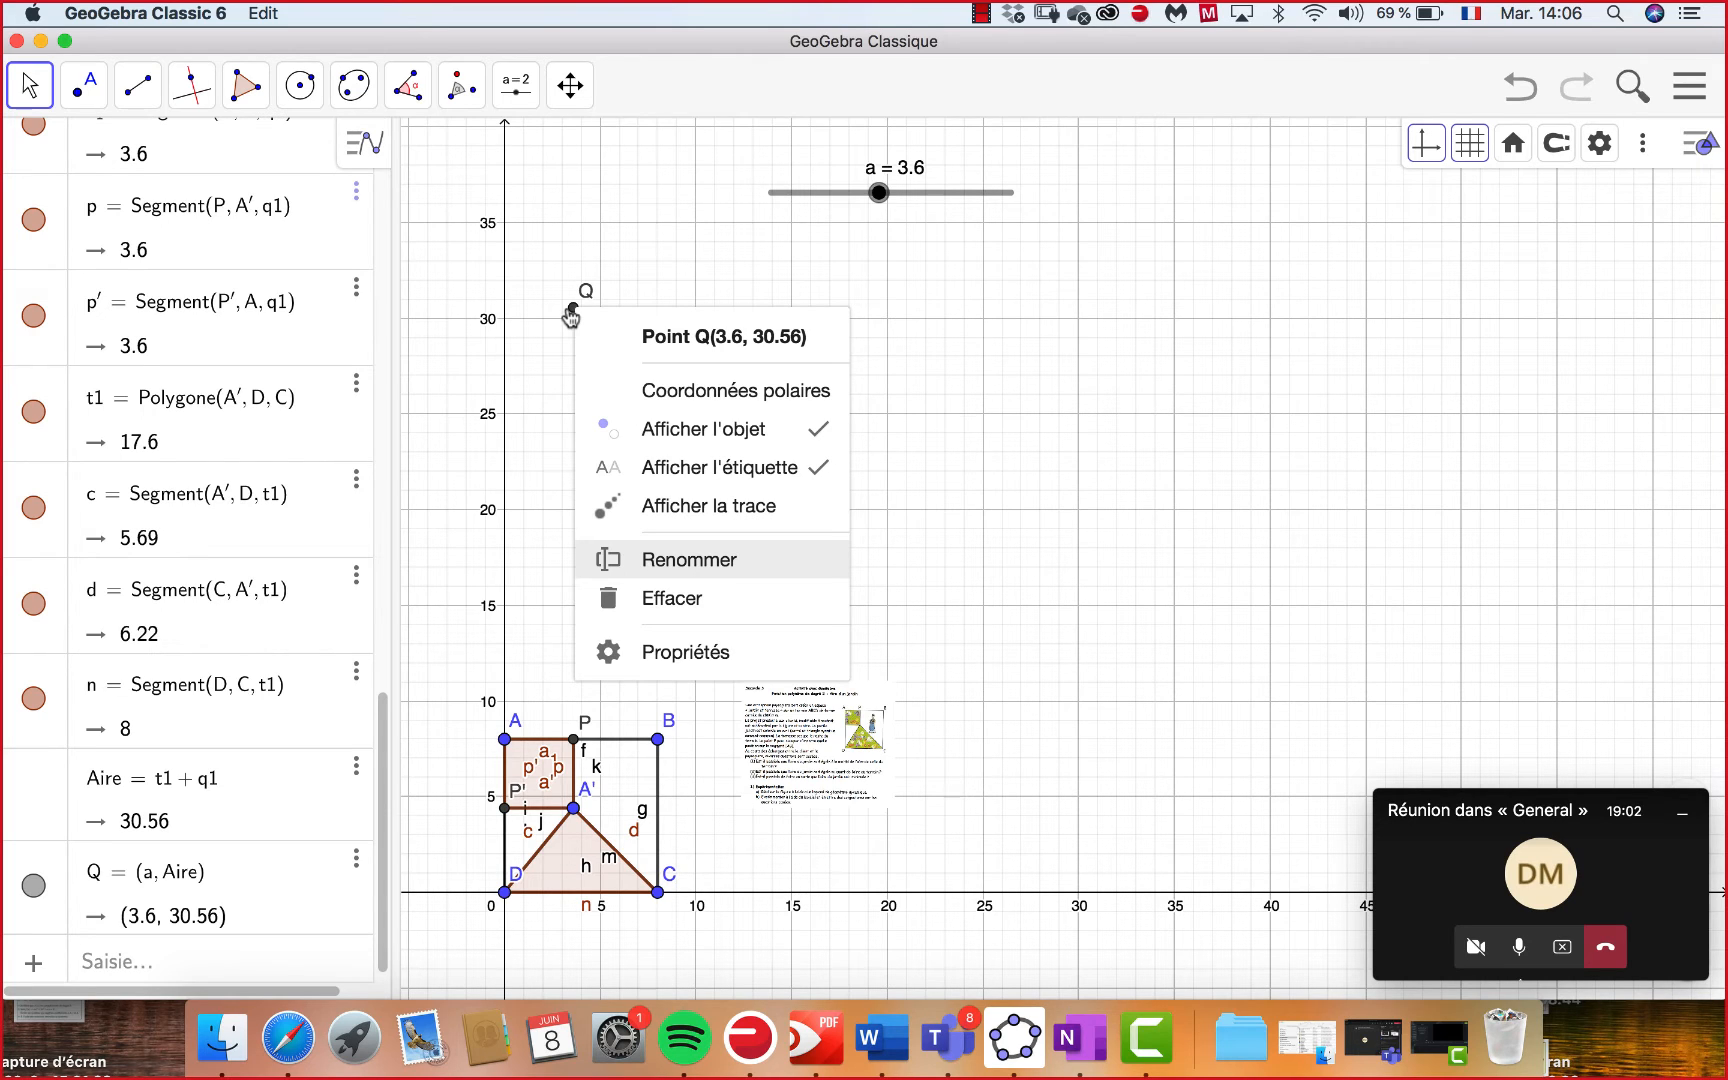
{"action": "left_click", "coordinate": [695, 508]}
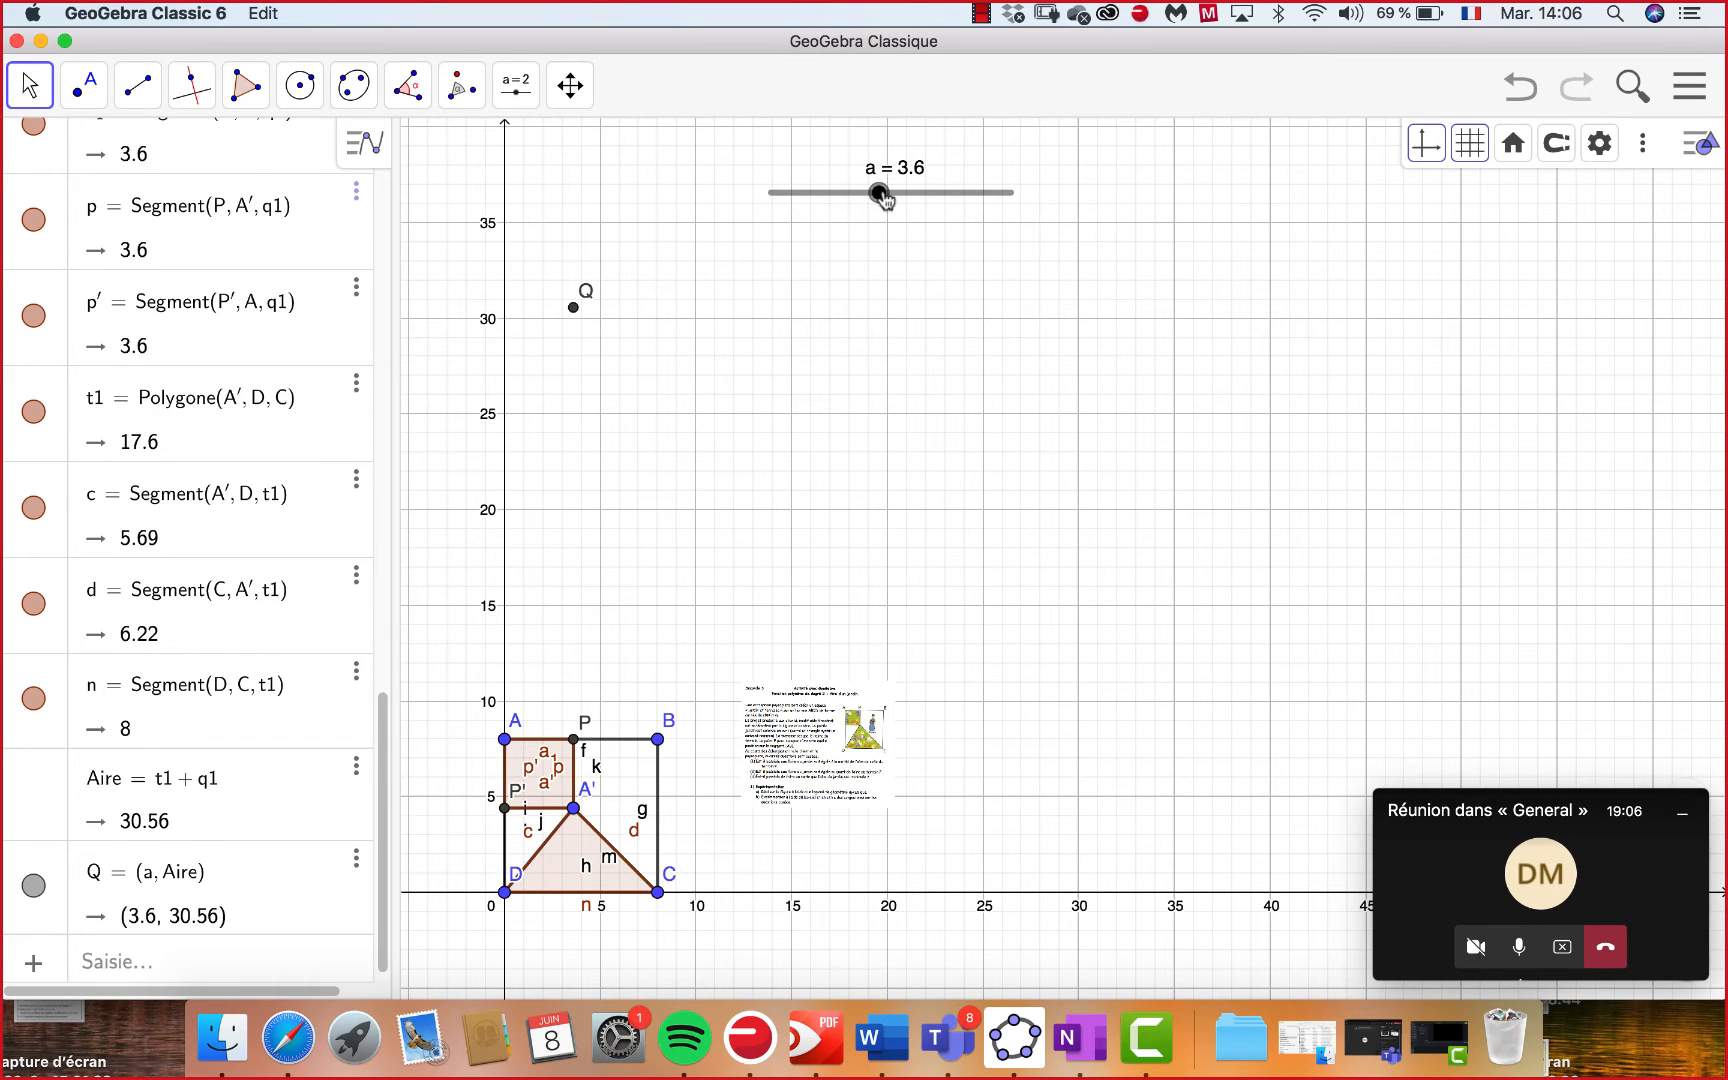
Sweep slider a down to 0, up to 8 and back to about 2.72 to trace the path of point Q.
{"action": "mouse_move", "coordinate": [882, 197]}
{"action": "left_mouse_down"}
{"action": "mouse_move", "coordinate": [790, 193]}
{"action": "mouse_move", "coordinate": [1010, 193]}
{"action": "mouse_move", "coordinate": [797, 175]}
{"action": "mouse_move", "coordinate": [746, 143]}
{"action": "left_mouse_up"}
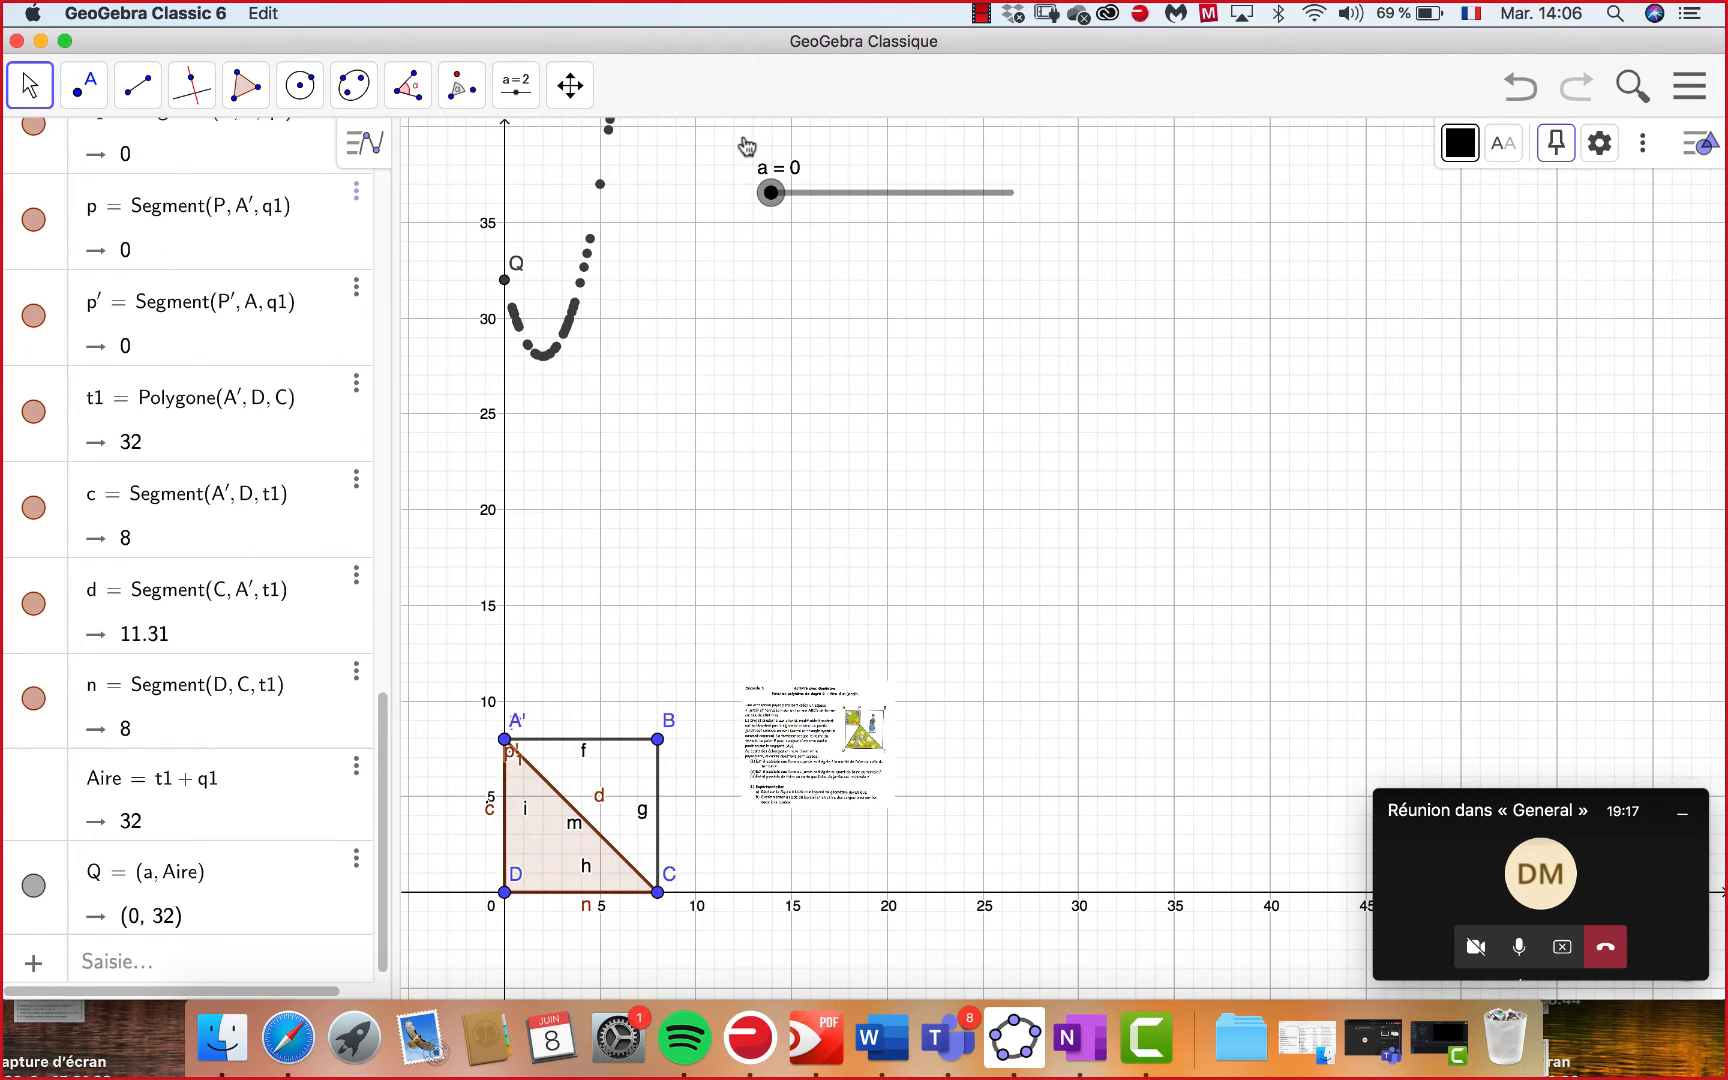
{"action": "left_click_drag", "start_coordinate": [831, 196], "coordinate": [1045, 207]}
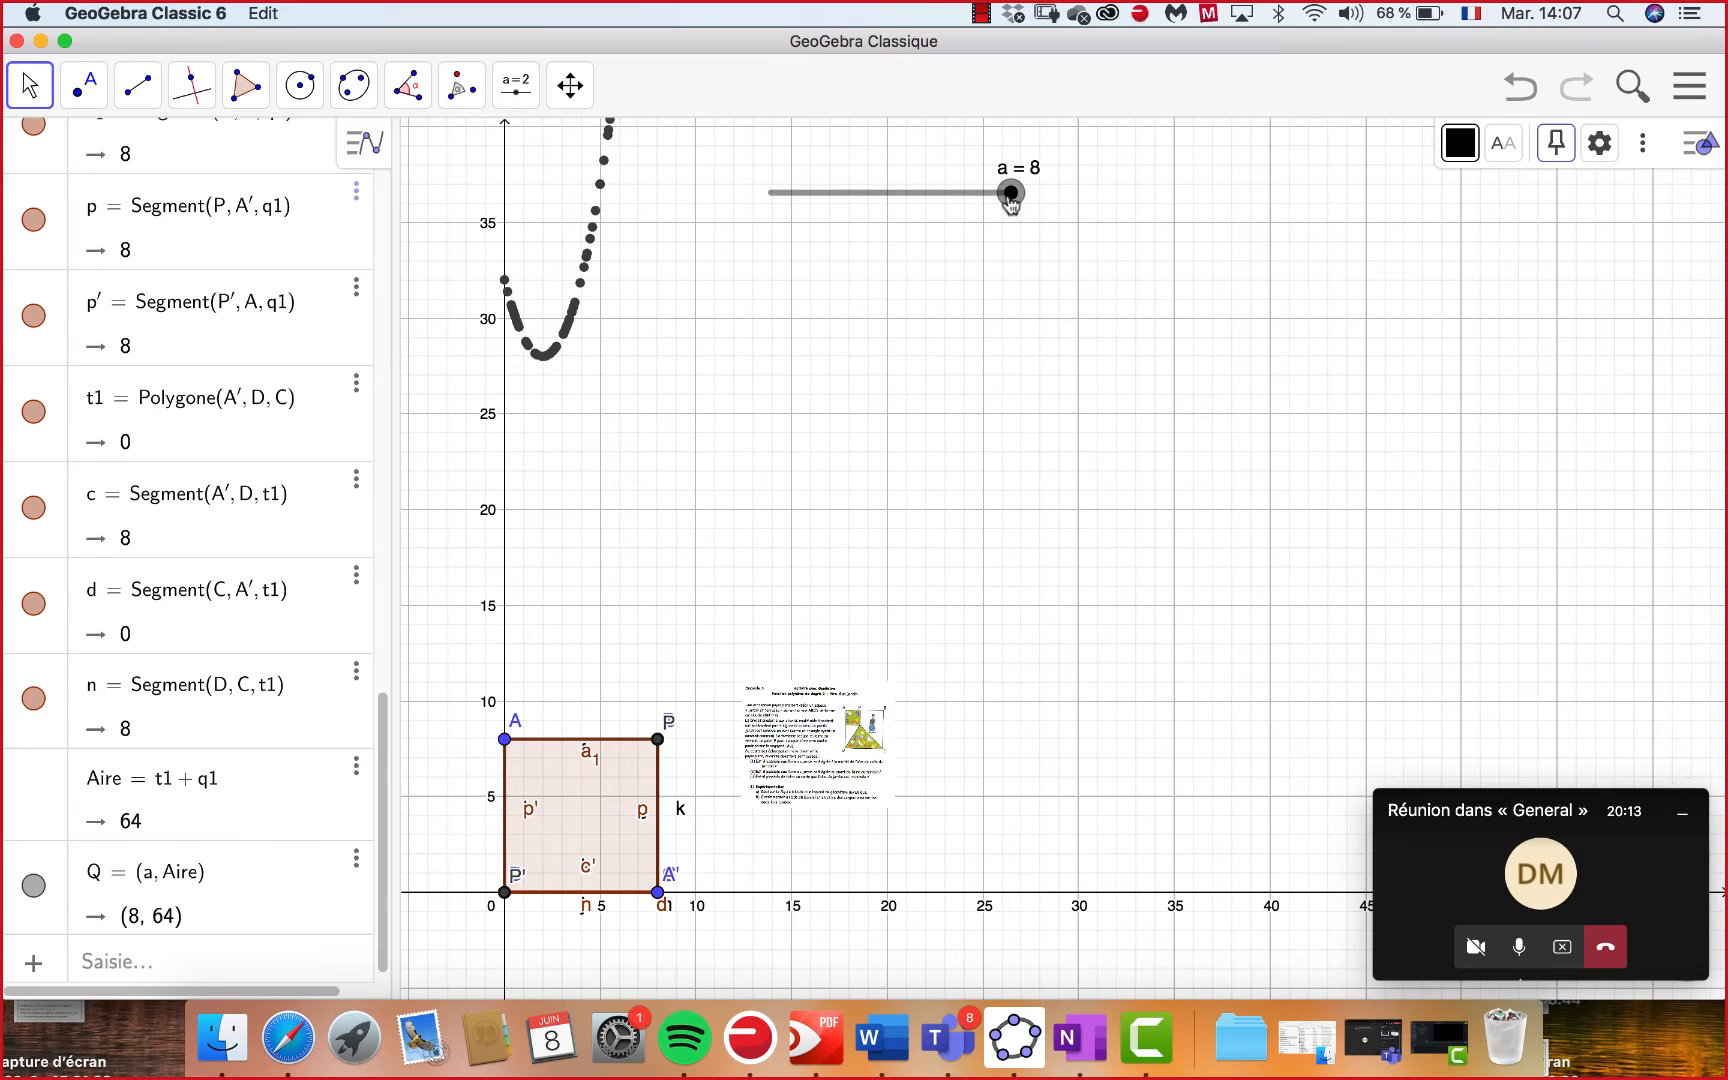
{"action": "left_click_drag", "start_coordinate": [1011, 197], "coordinate": [852, 195]}
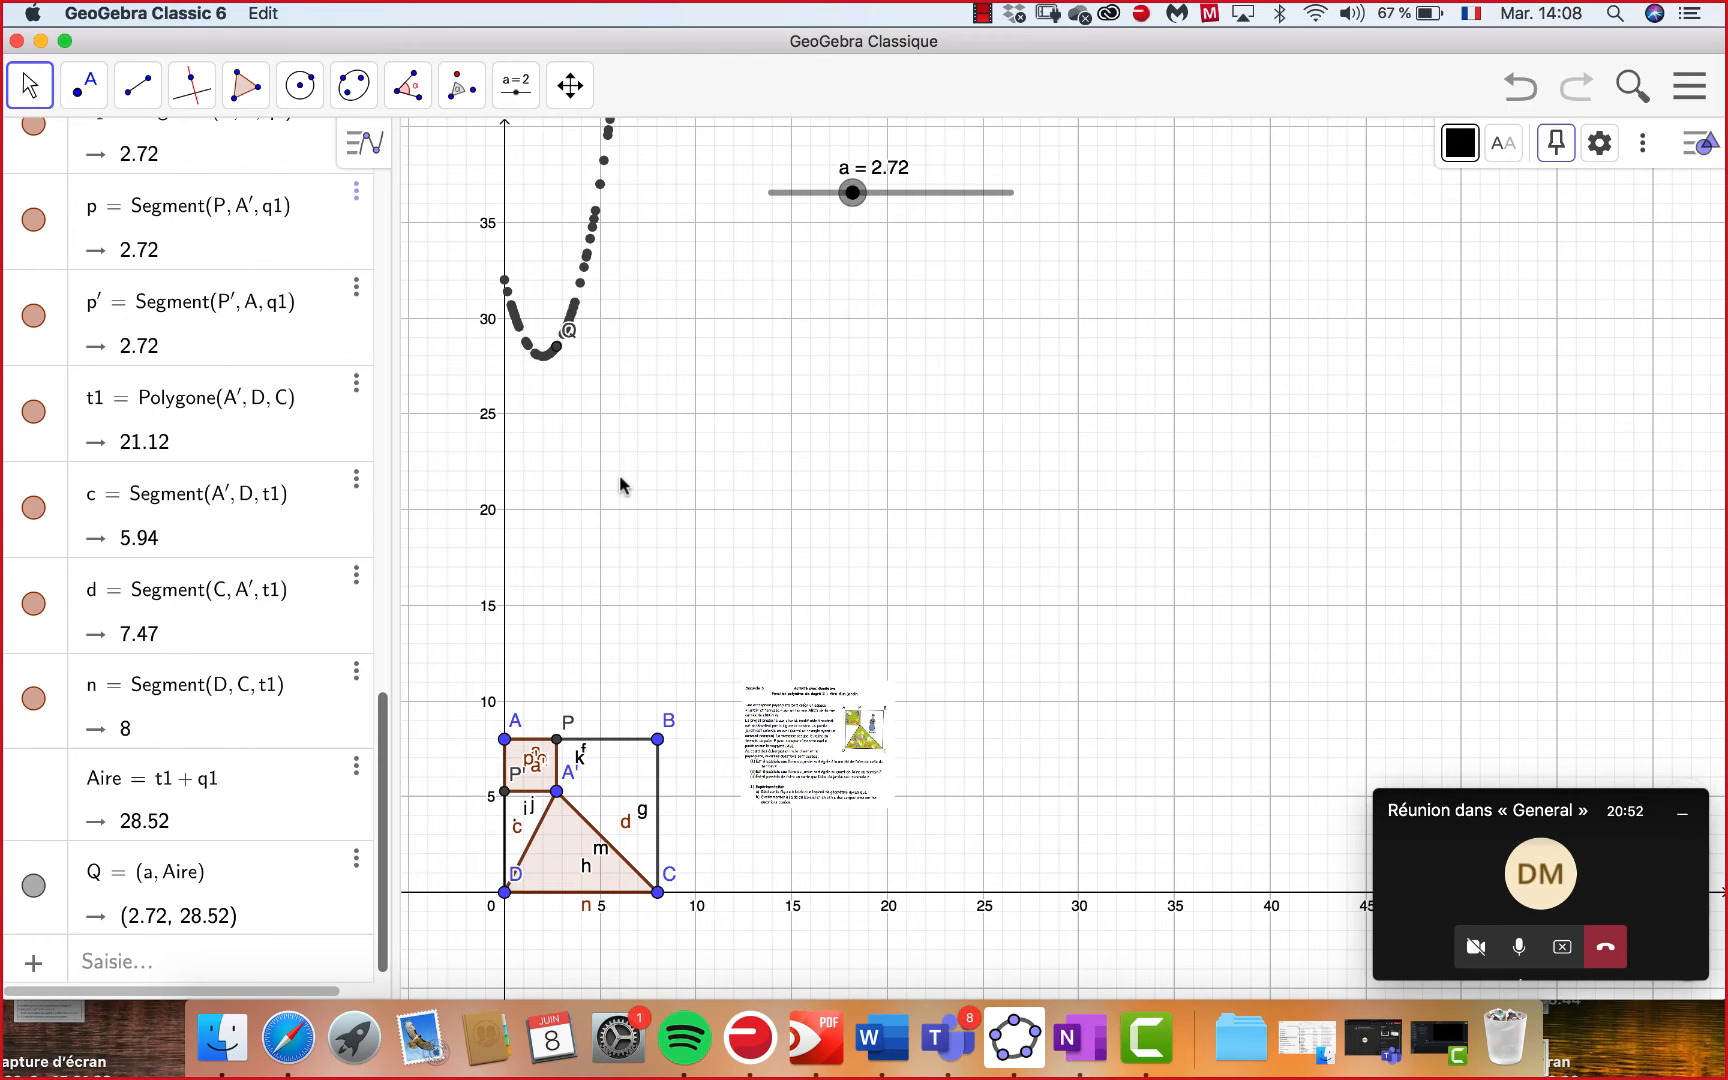
{"action": "left_click", "coordinate": [983, 14]}
{"action": "left_click", "coordinate": [1018, 66]}
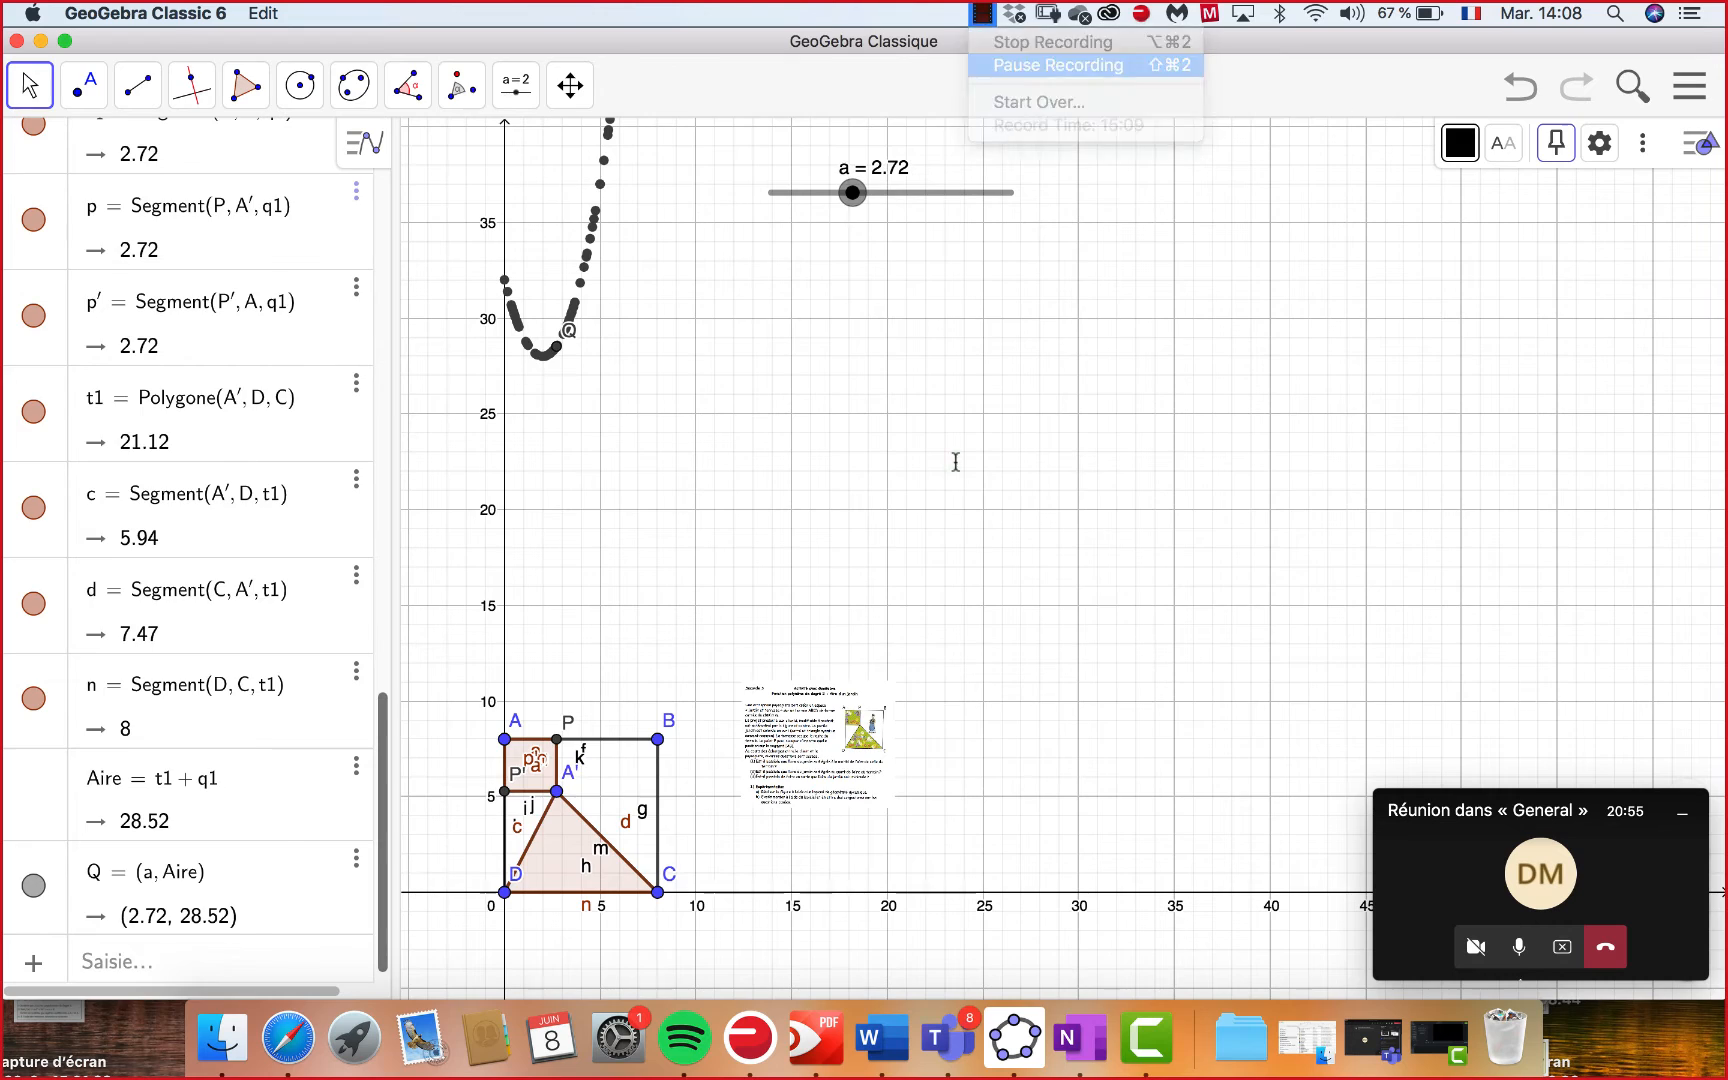